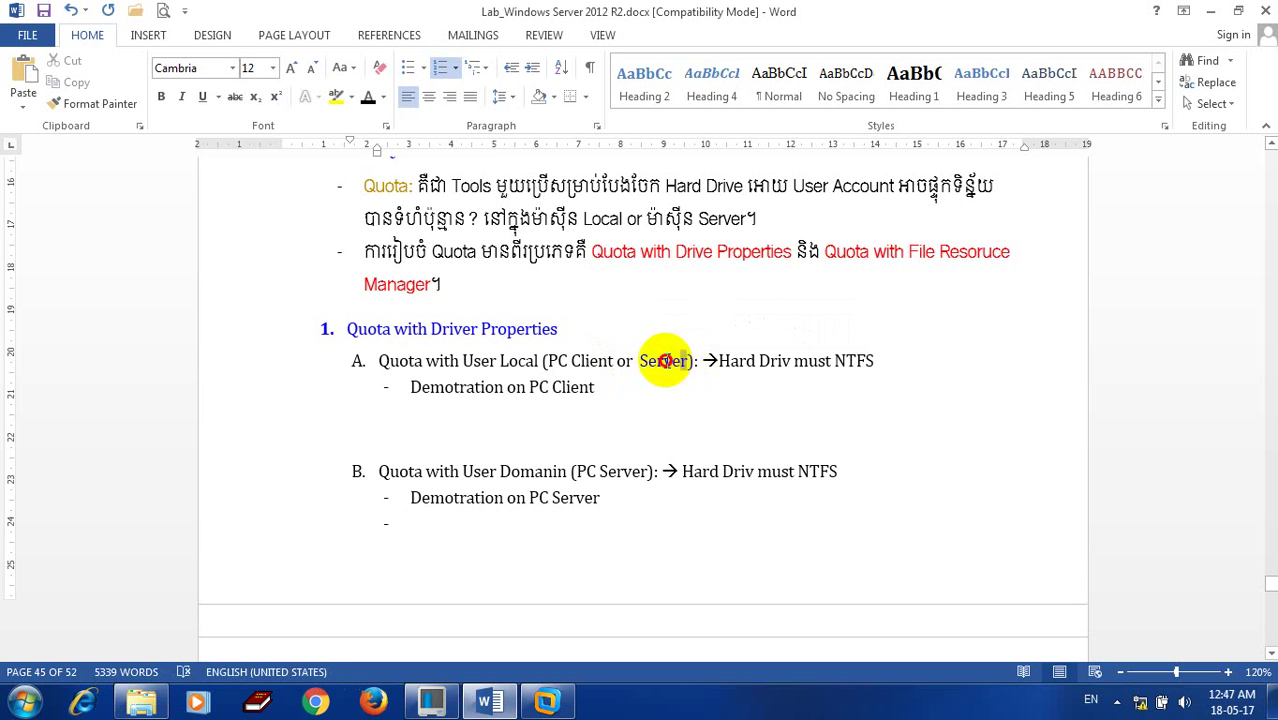
Step: Examine the lab notes on quotas for local users, covering client or server use, the NTFS requirement and the PC client demonstration
click(610, 364)
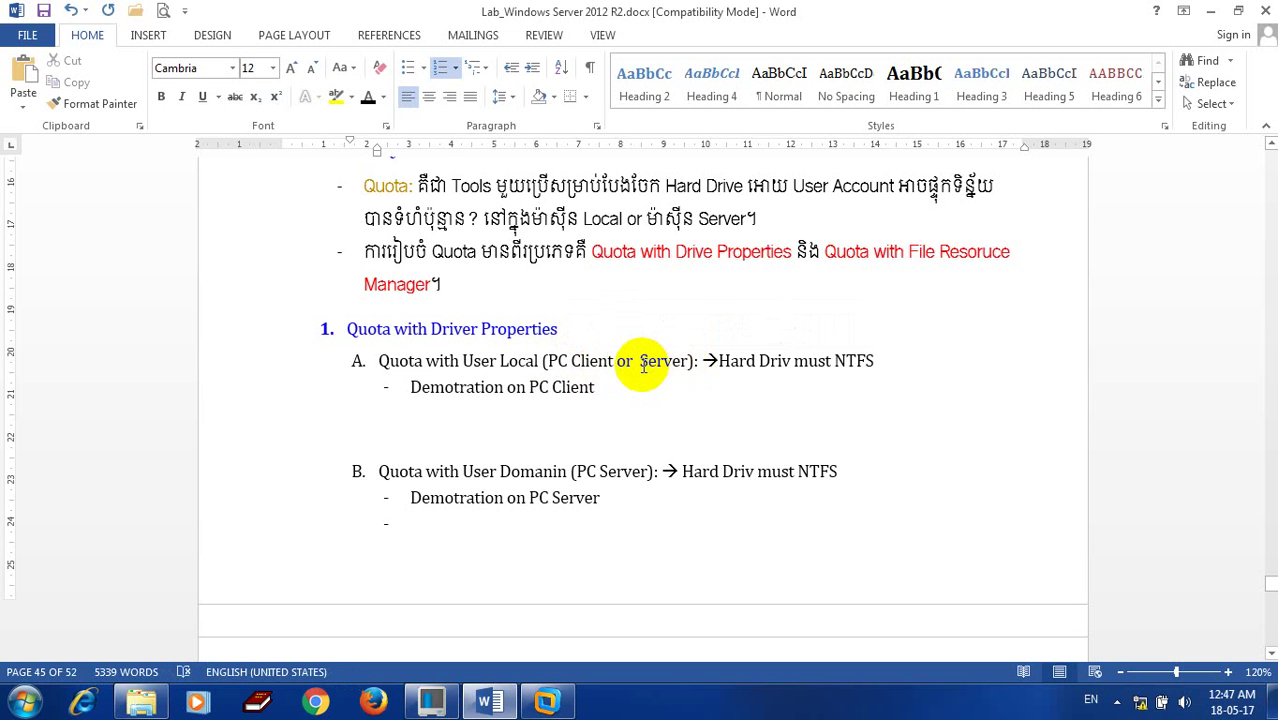
drag(641, 364, 684, 363)
click(650, 362)
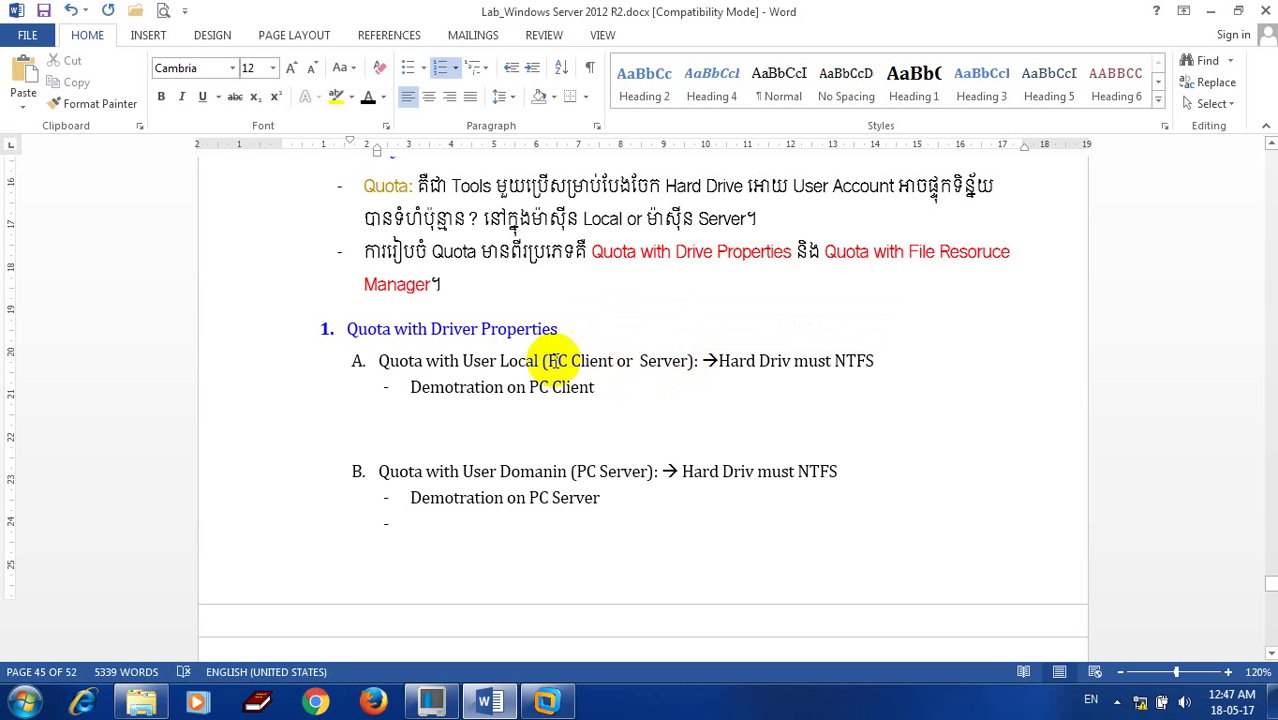
click(673, 364)
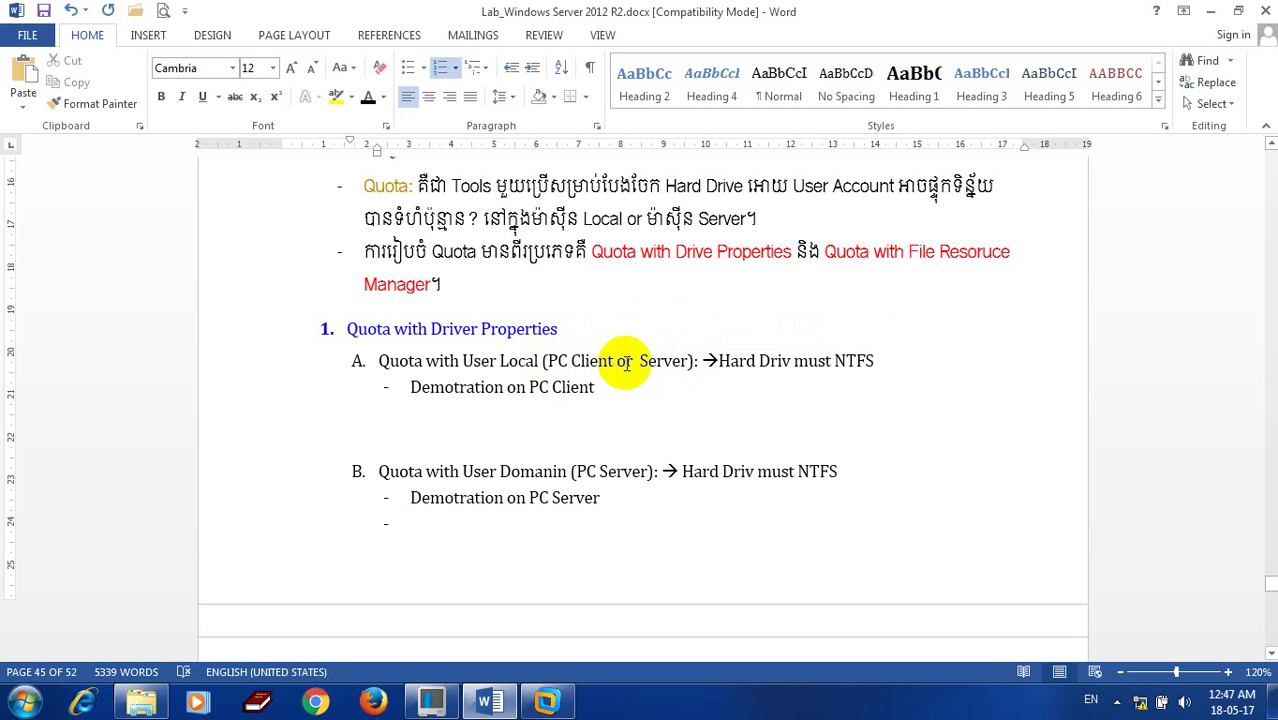
drag(616, 361, 556, 362)
click(590, 365)
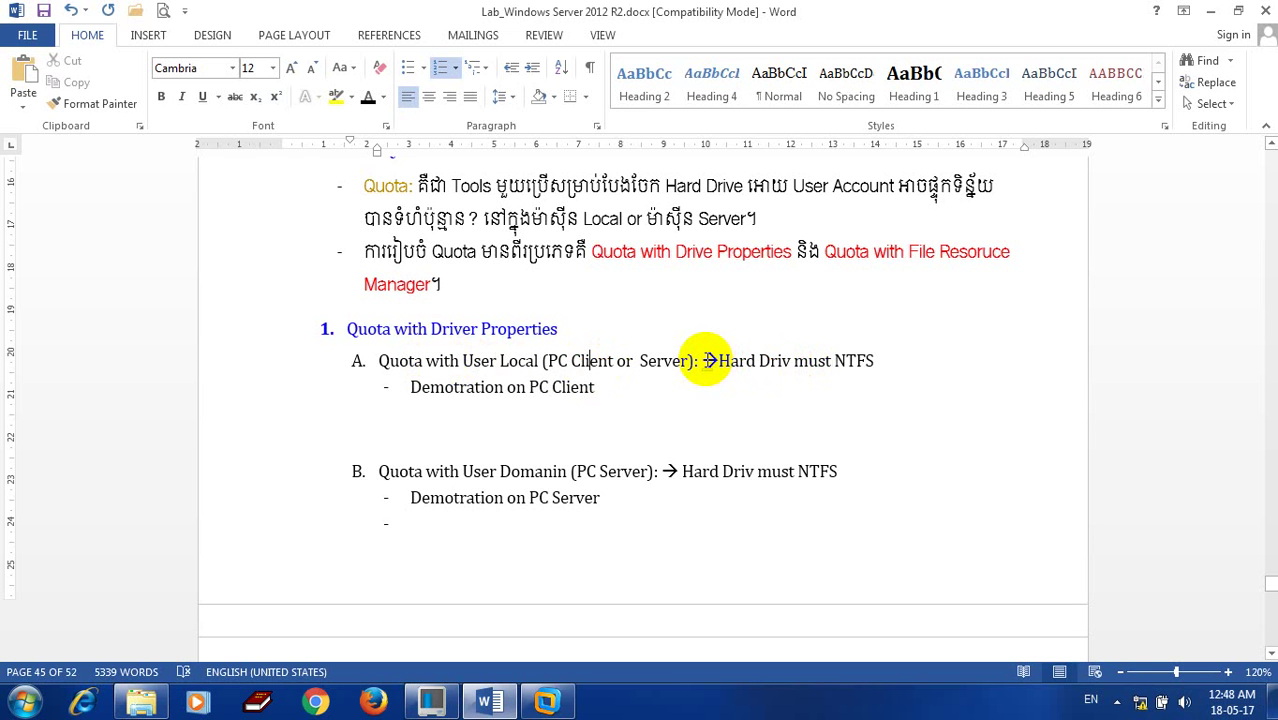
double_click(738, 362)
click(795, 362)
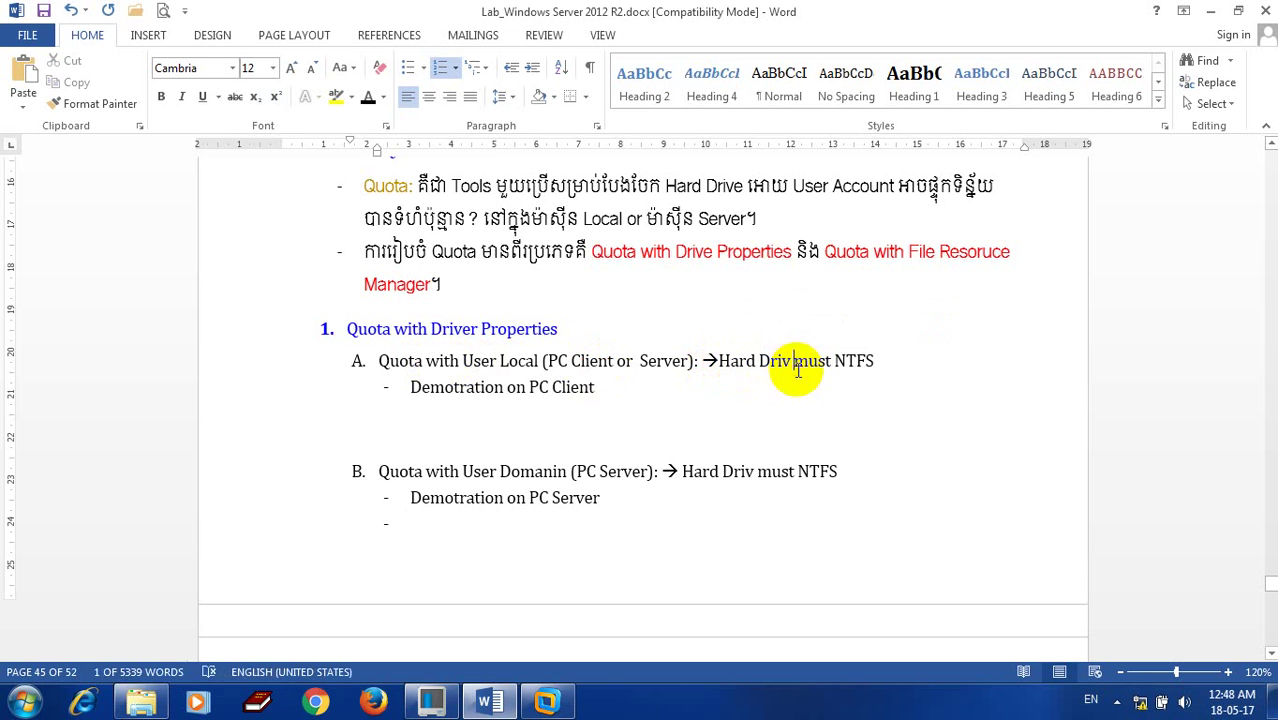
click(876, 362)
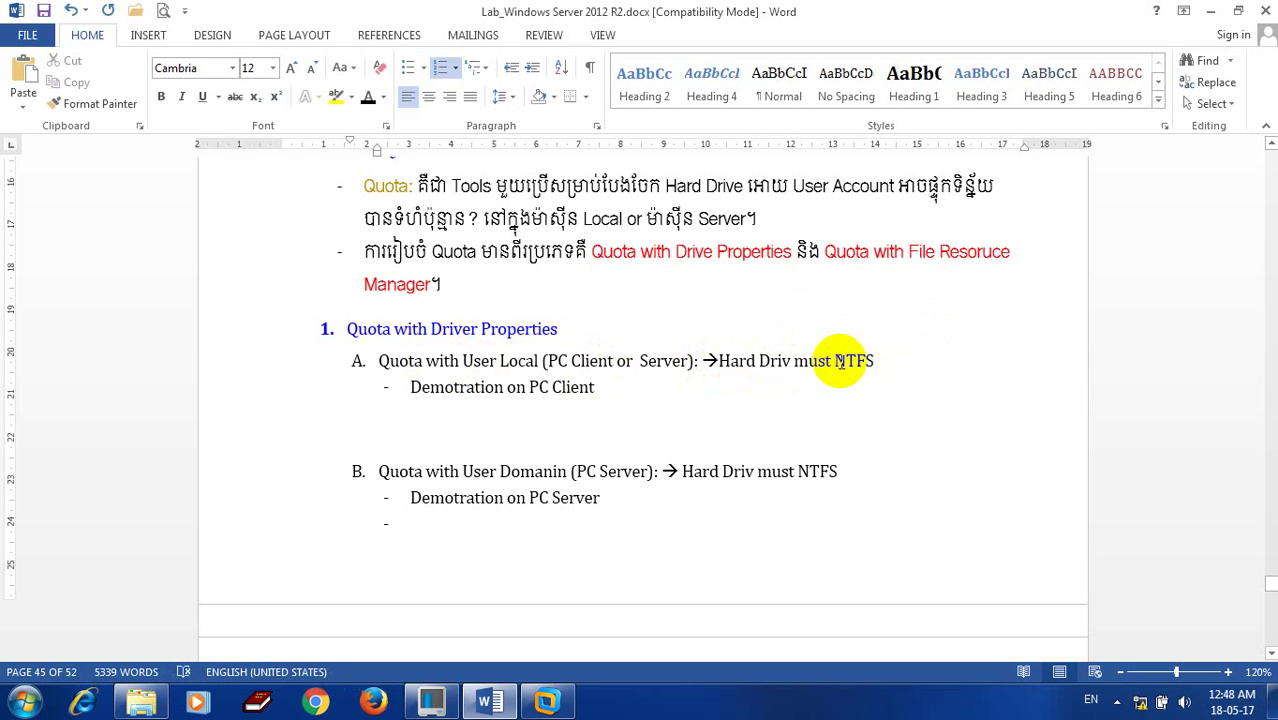
double_click(838, 362)
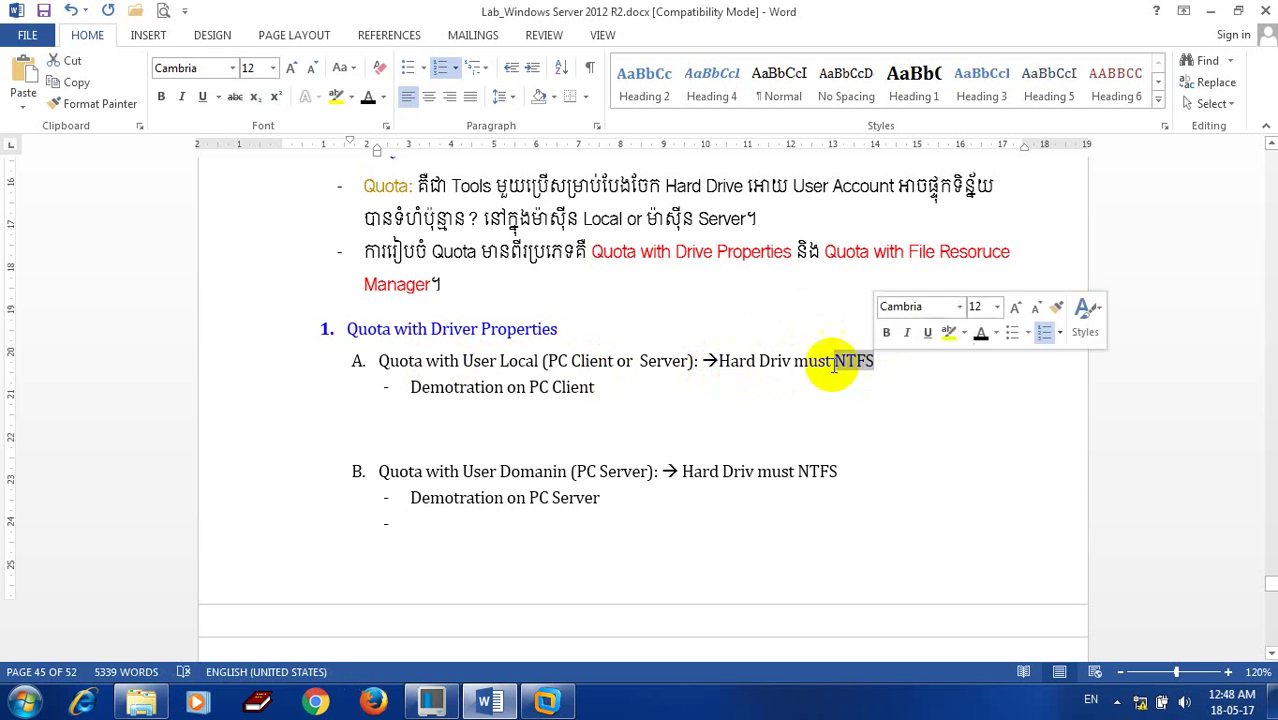
click(781, 362)
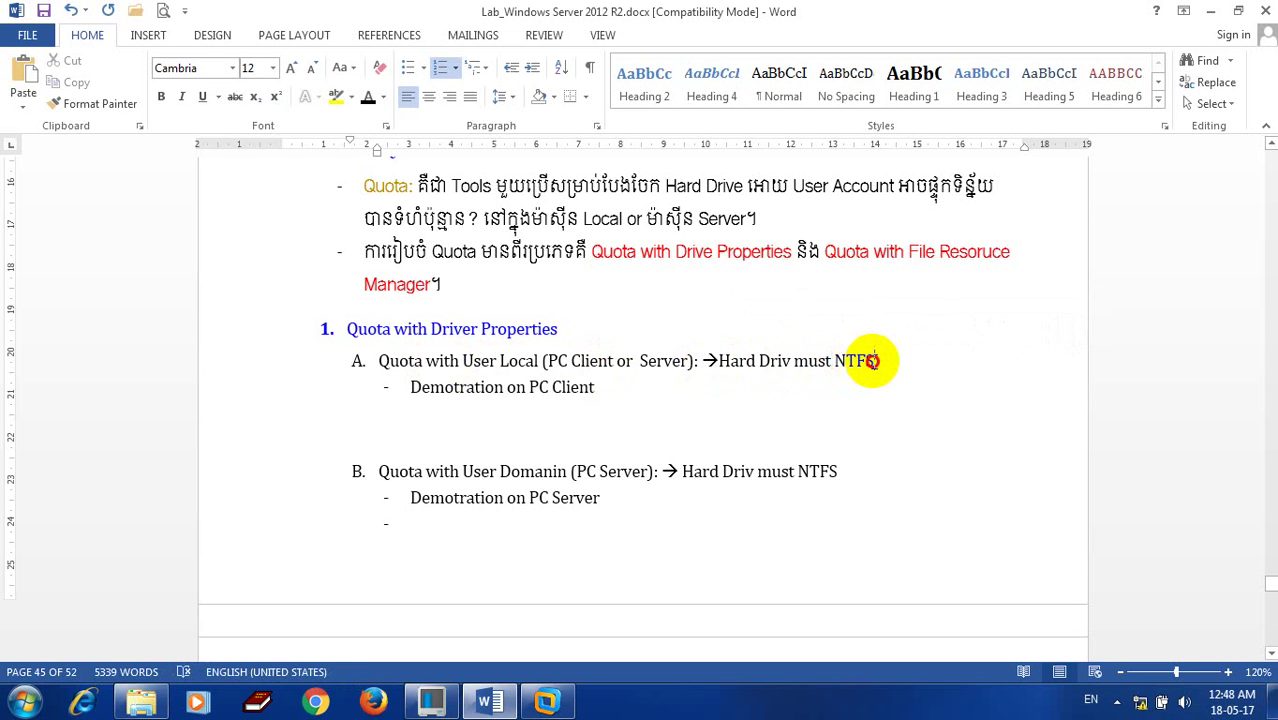
drag(873, 362, 792, 362)
click(769, 362)
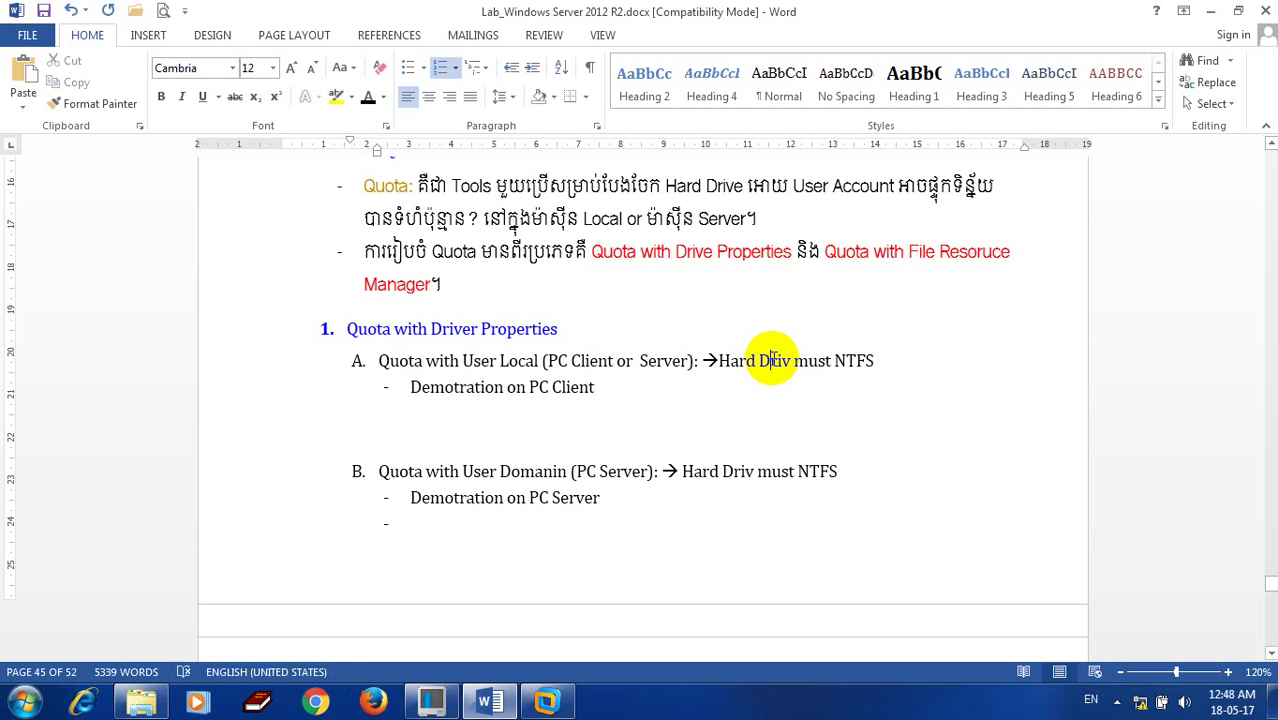
drag(604, 386, 410, 387)
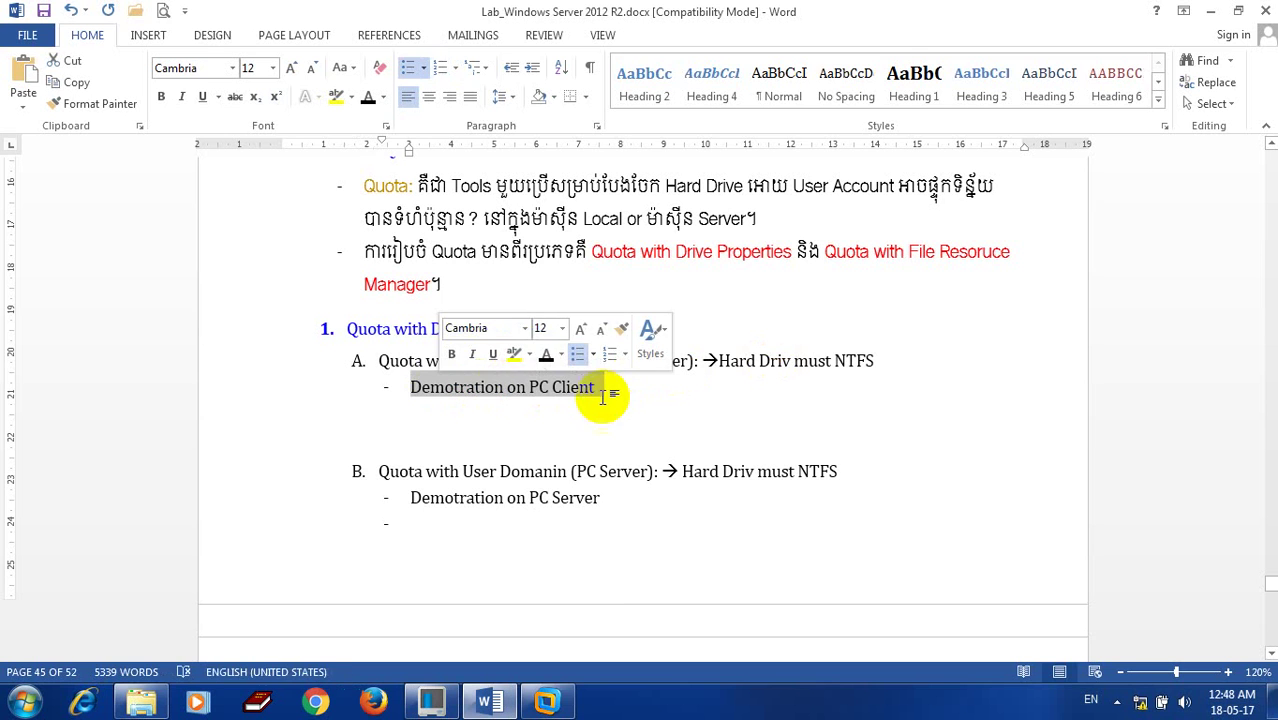
Step: Close the file server's Local Disk (D:) properties in VMware Workstation and switch to the Windows 7 virtual machine in full screen
click(547, 700)
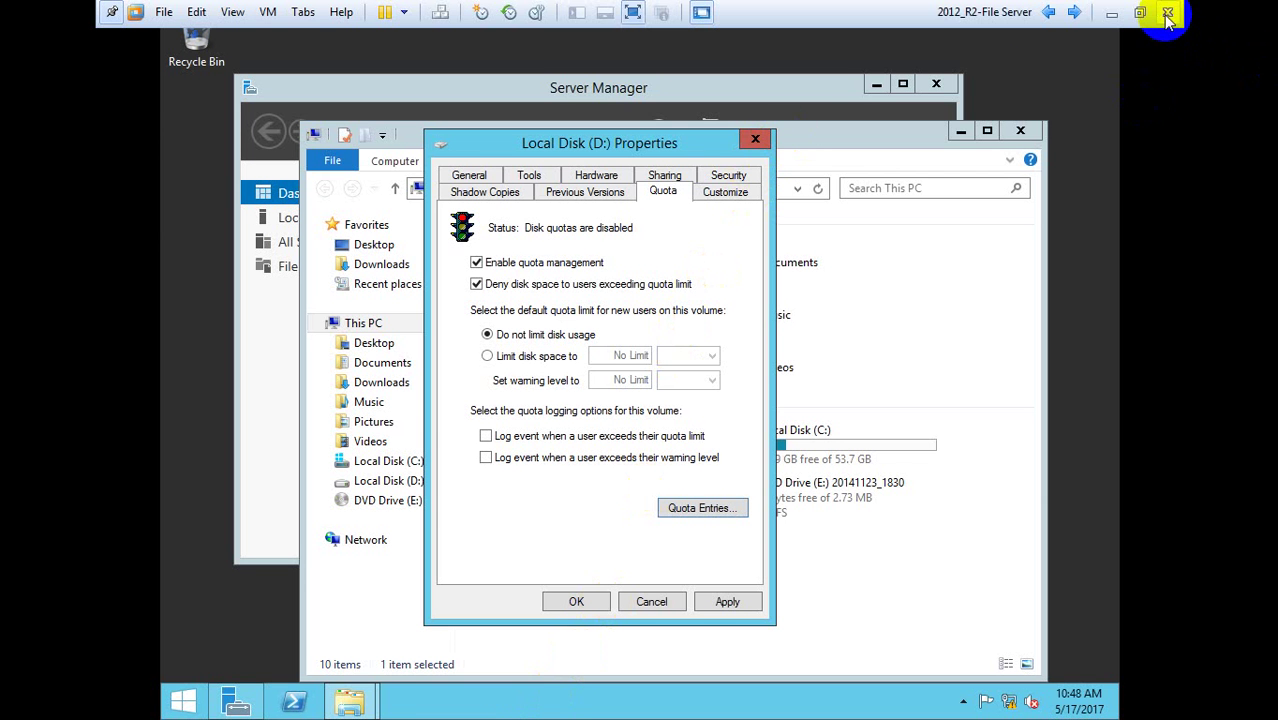
click(756, 139)
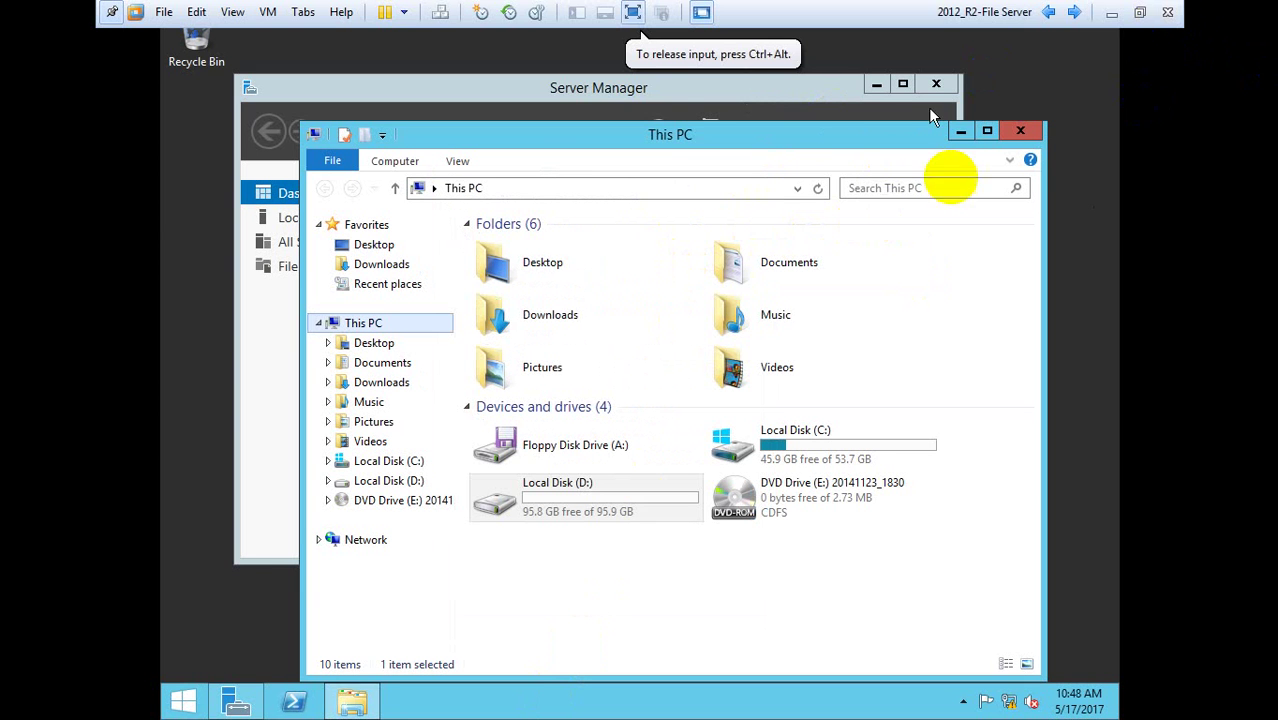
click(632, 14)
click(571, 94)
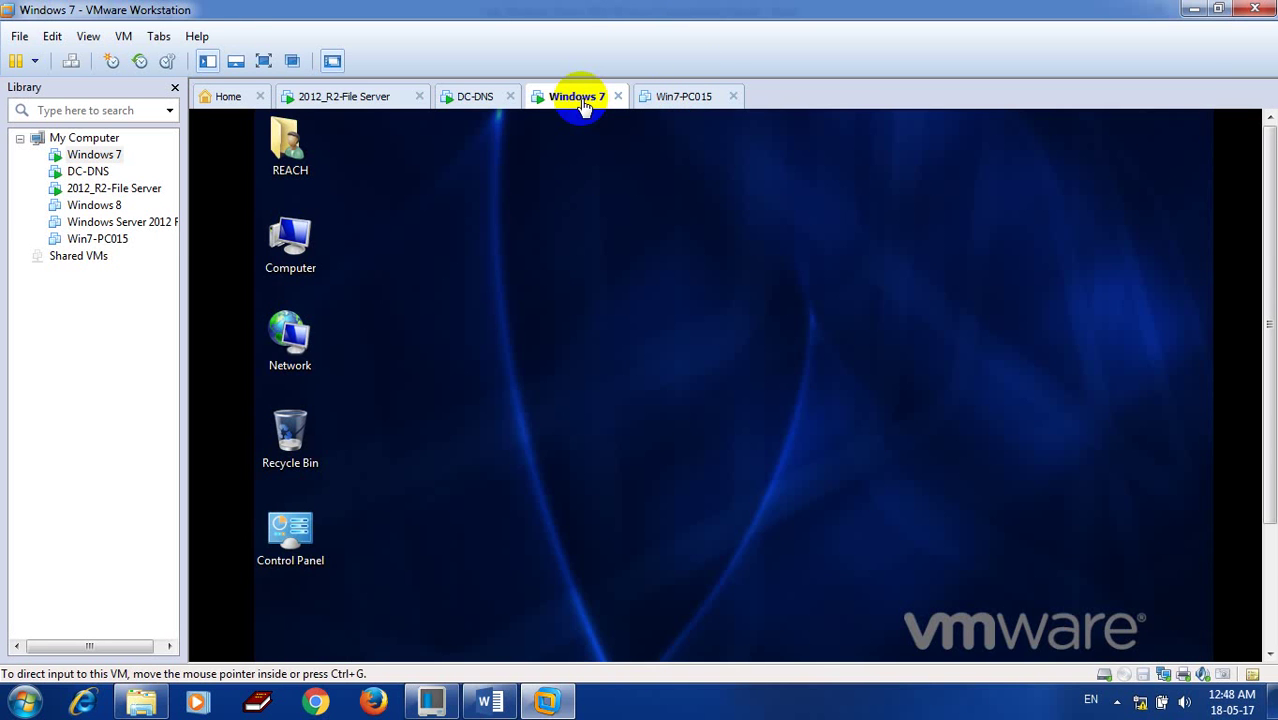
click(263, 61)
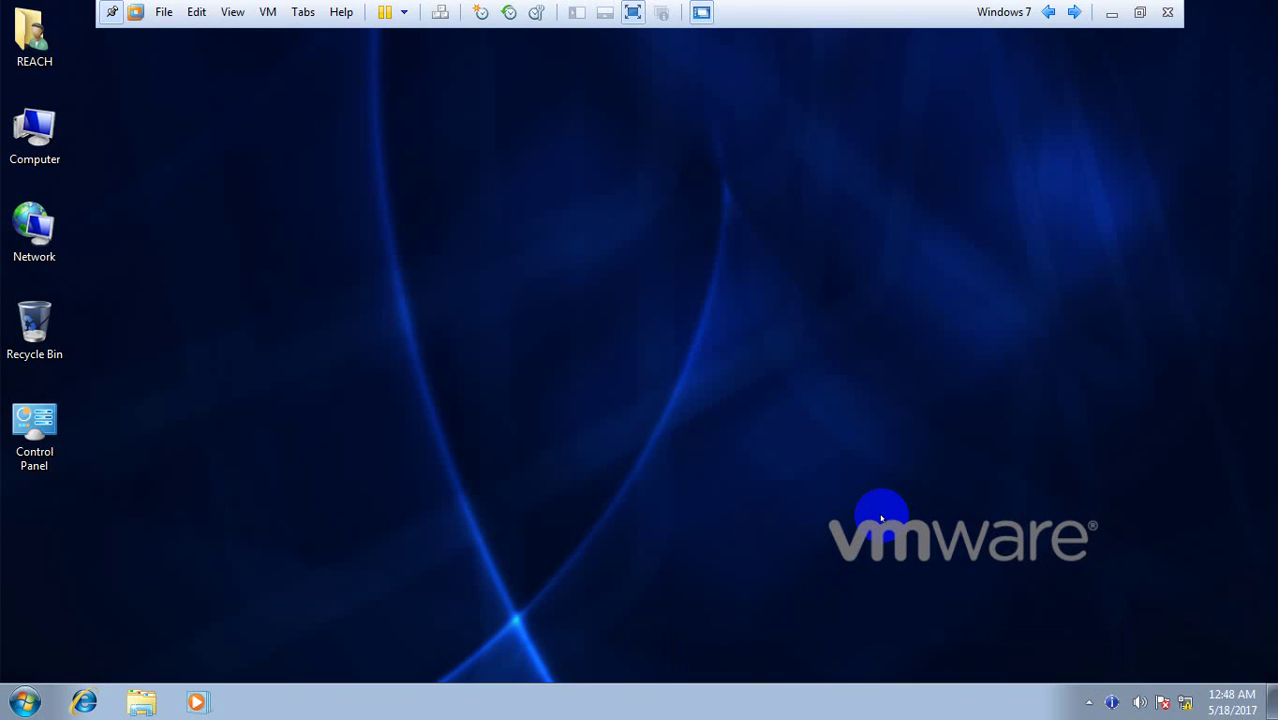
right_click(375, 273)
click(405, 319)
right_click(388, 243)
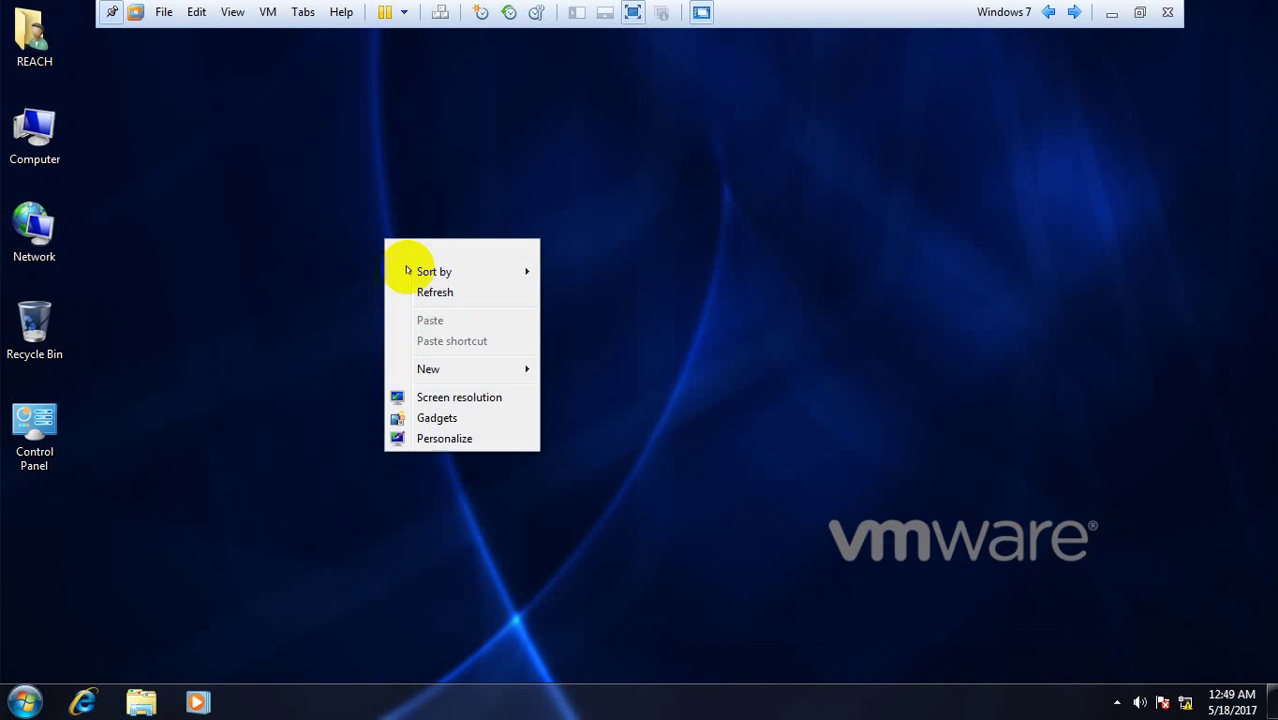
click(430, 292)
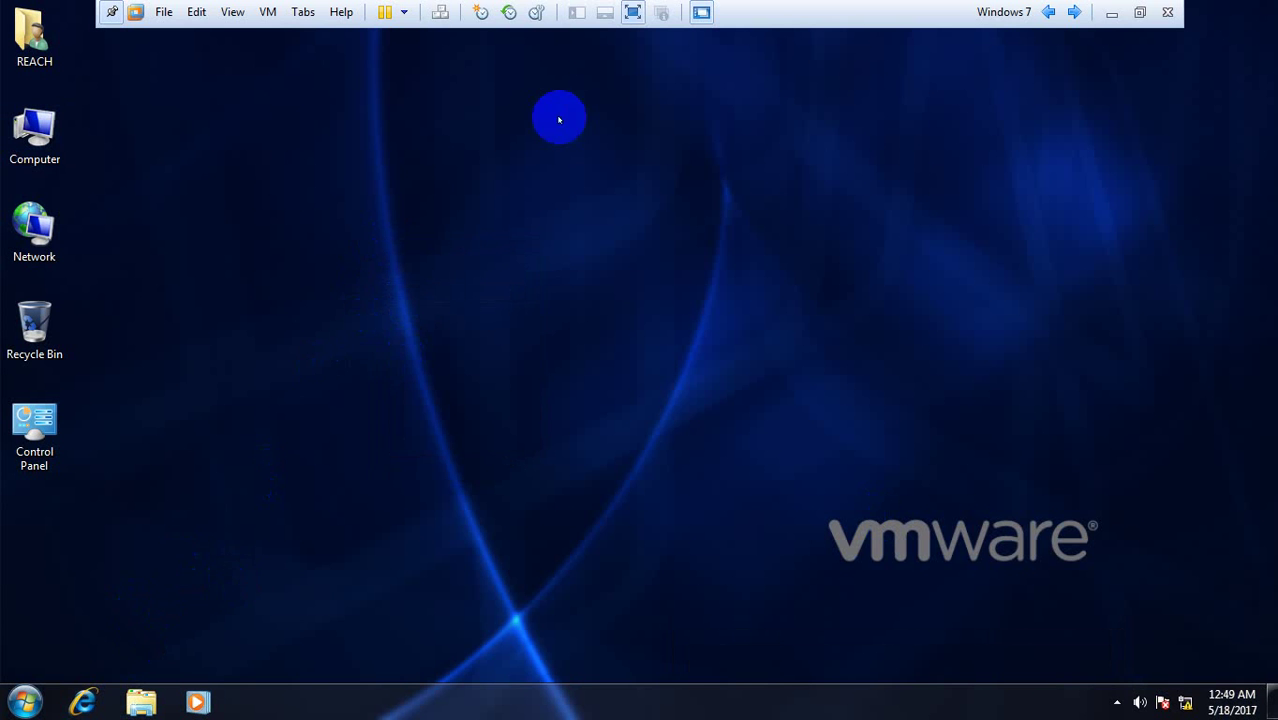
Step: Browse the contents of Local Disk (C:) and Local Disk (D:) in Windows Explorer
click(141, 701)
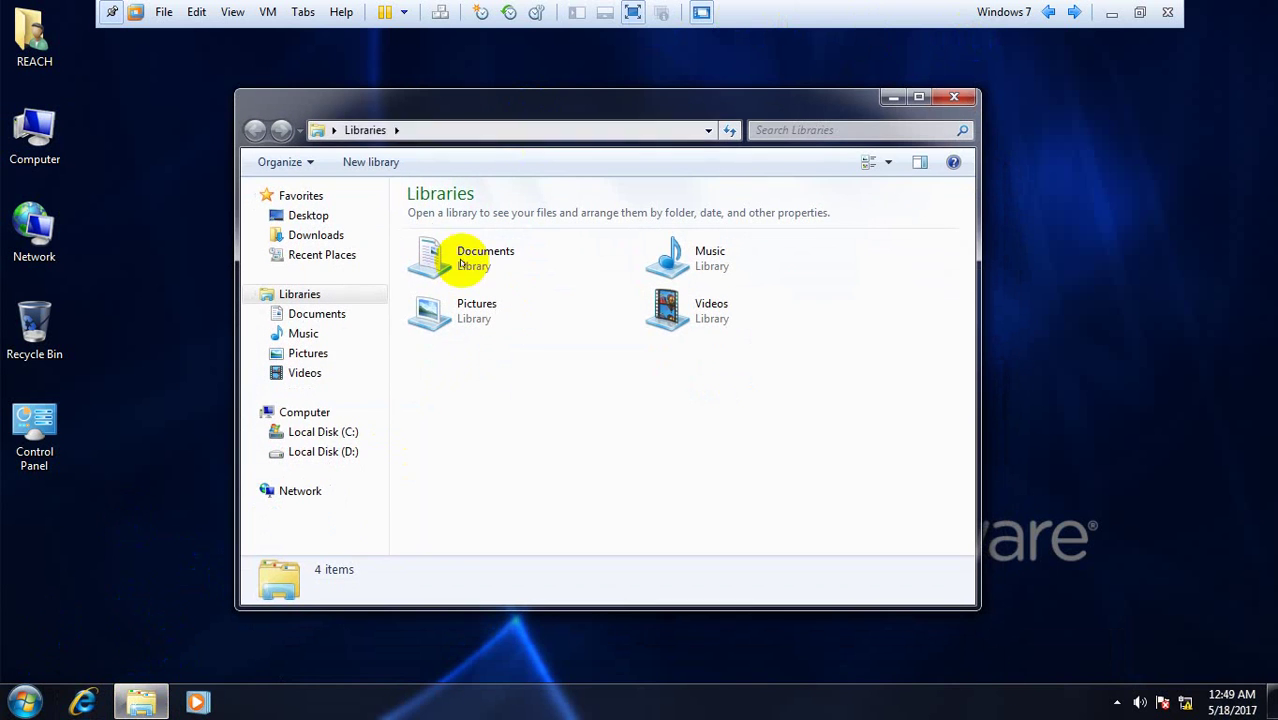
click(310, 436)
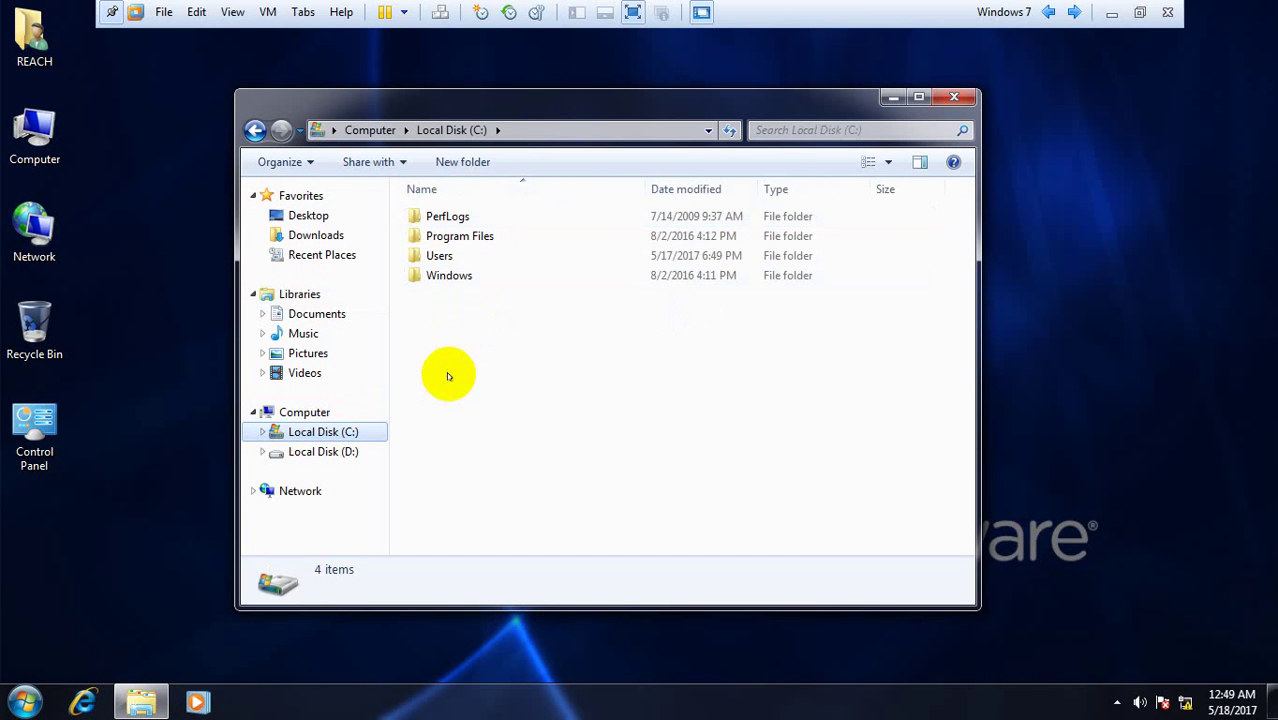
click(312, 451)
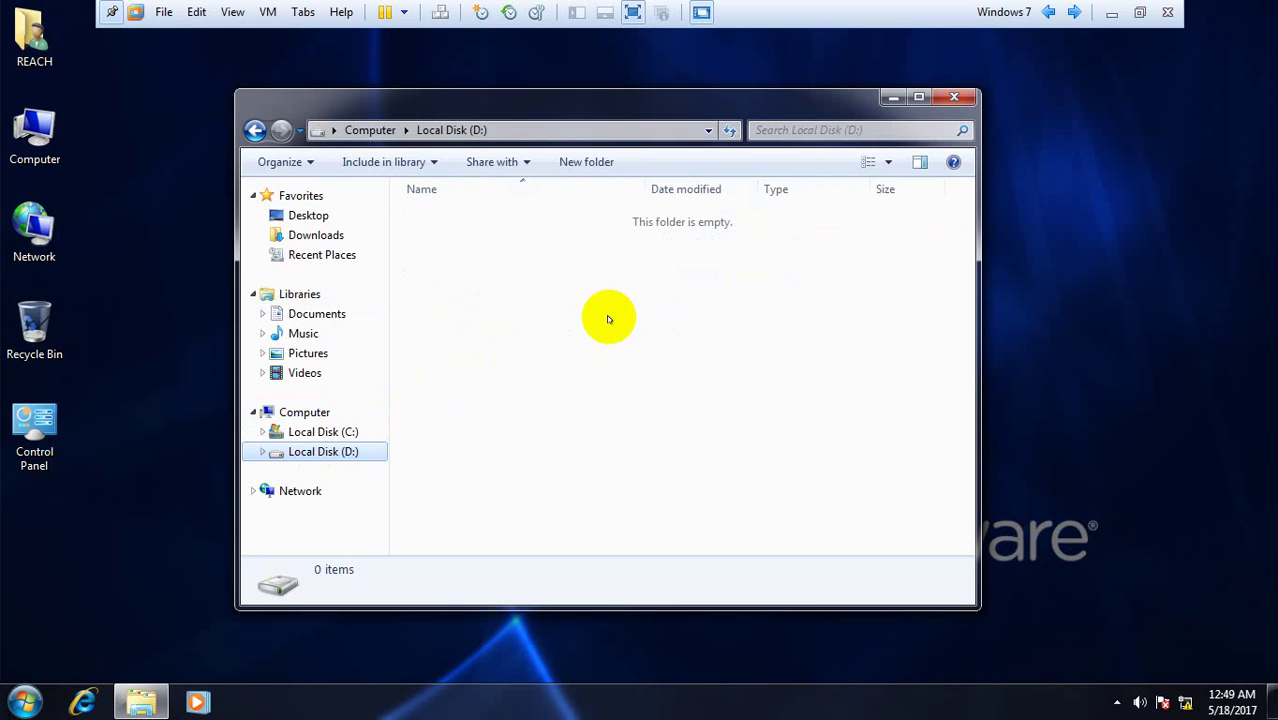
Step: Examine the quota page, file system and capacity in the properties of Local Disk (D:), and close the drive's windows
right_click(333, 452)
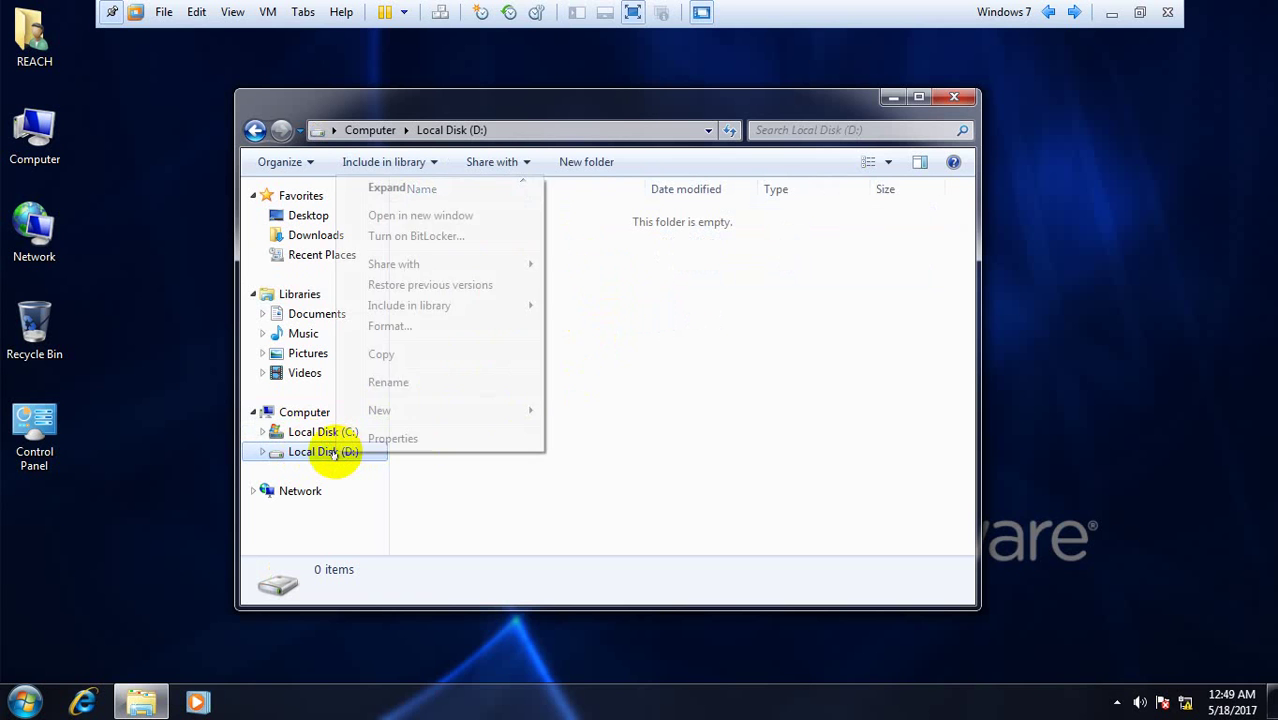
click(380, 442)
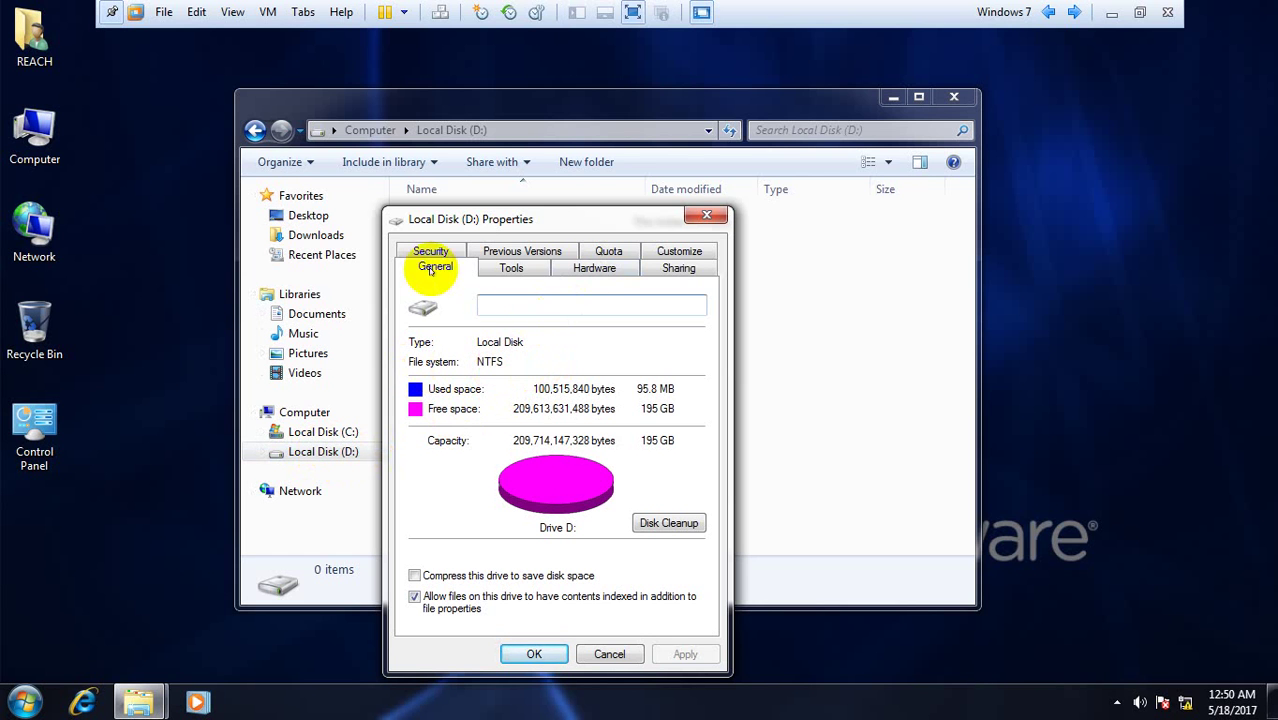
click(609, 251)
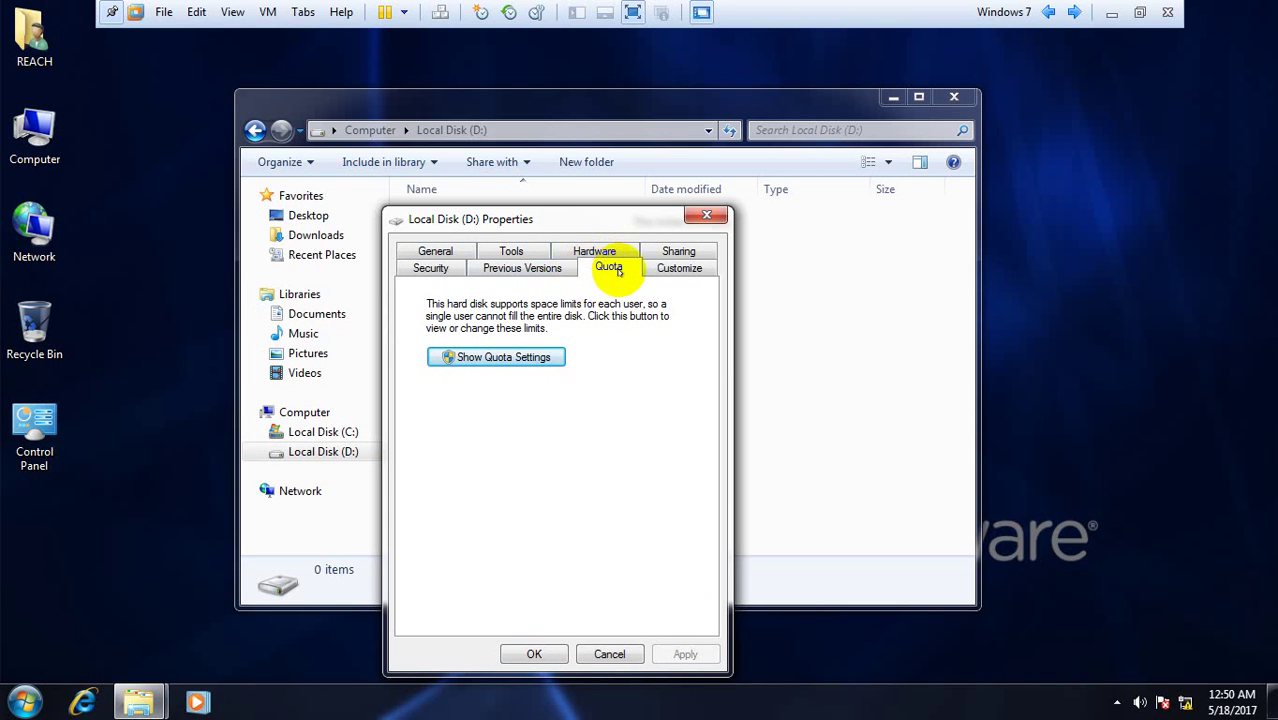
click(430, 252)
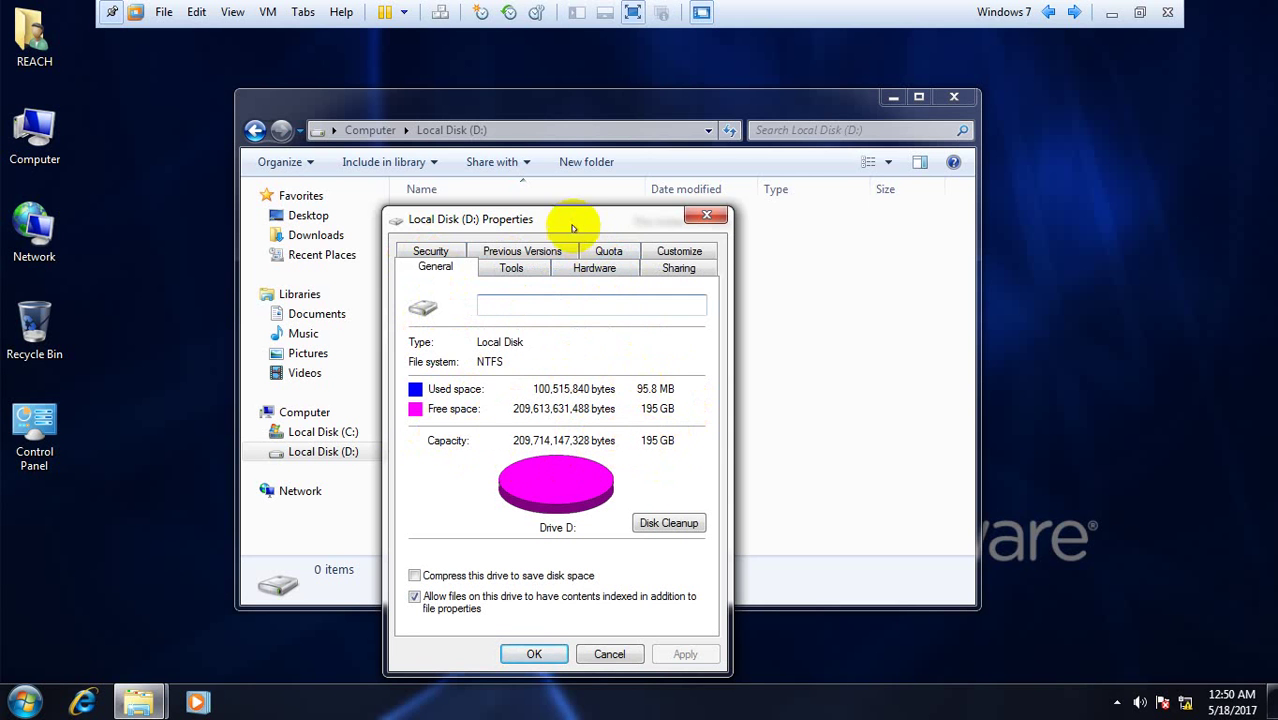
drag(571, 222, 798, 161)
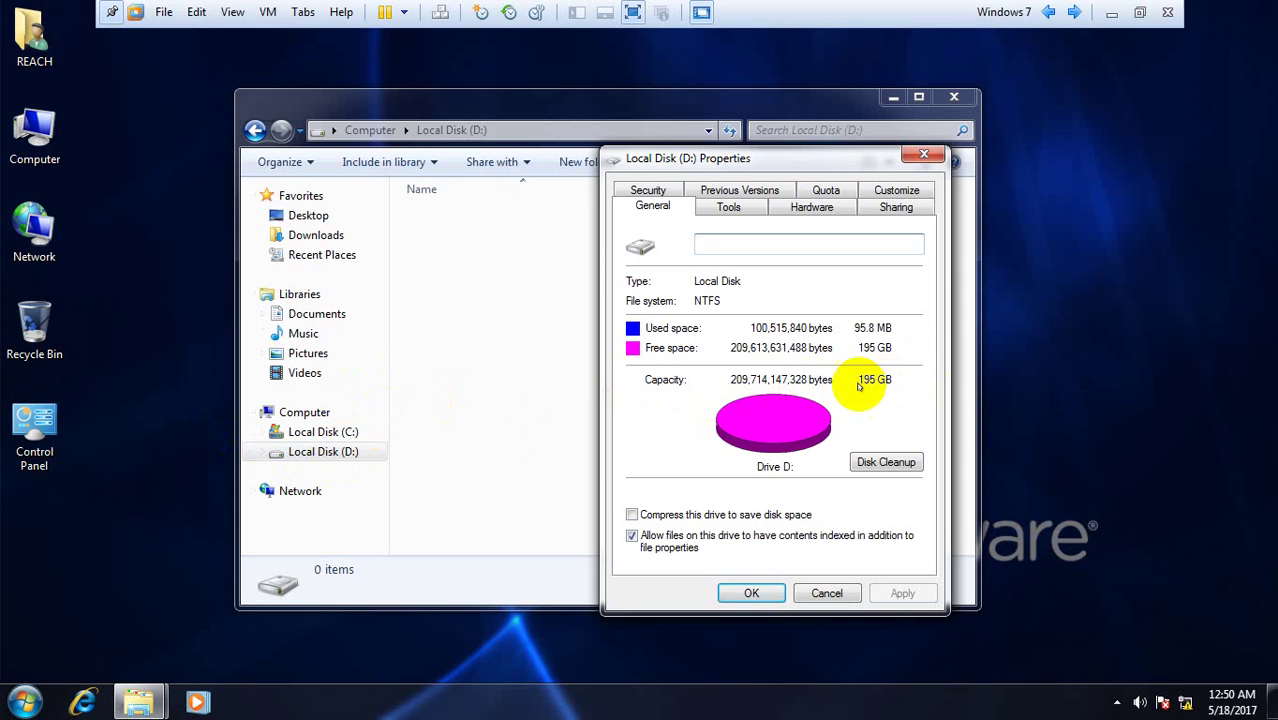
click(750, 593)
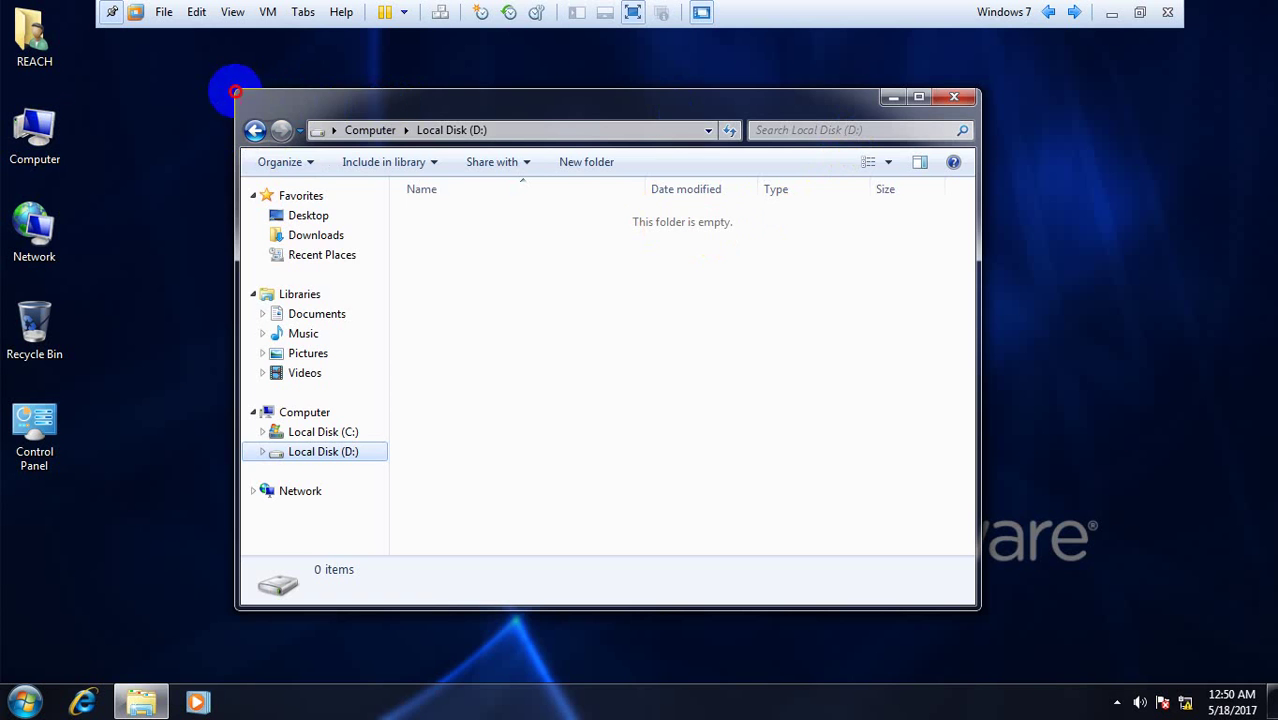
drag(235, 92, 440, 130)
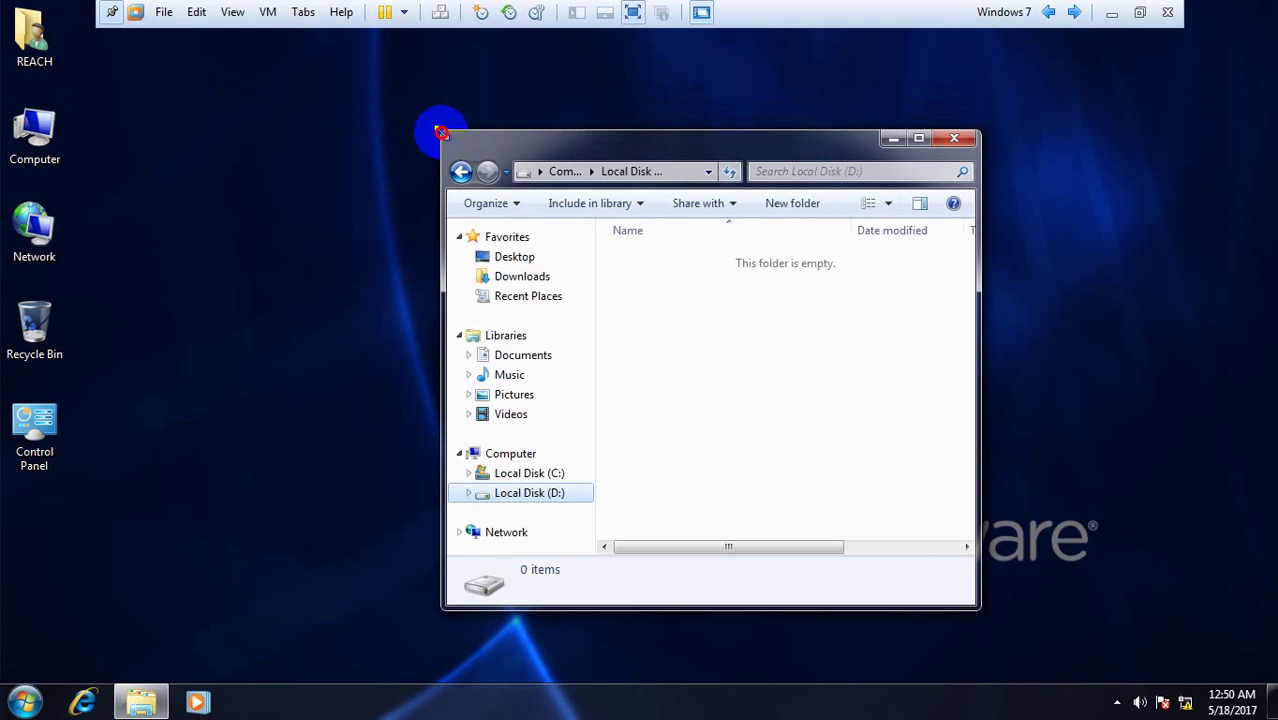
click(954, 137)
Step: Open Computer Management for this computer and list the accounts in the Users folder of Local Users and Groups
right_click(24, 118)
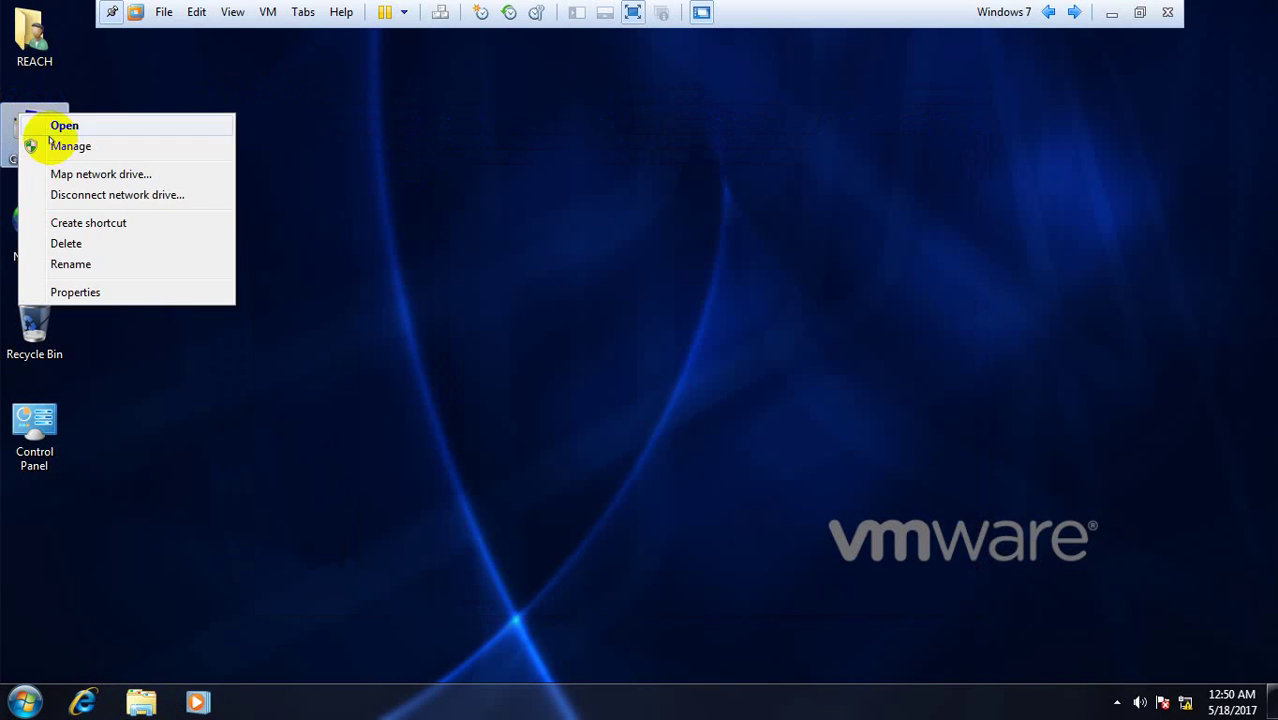
click(58, 146)
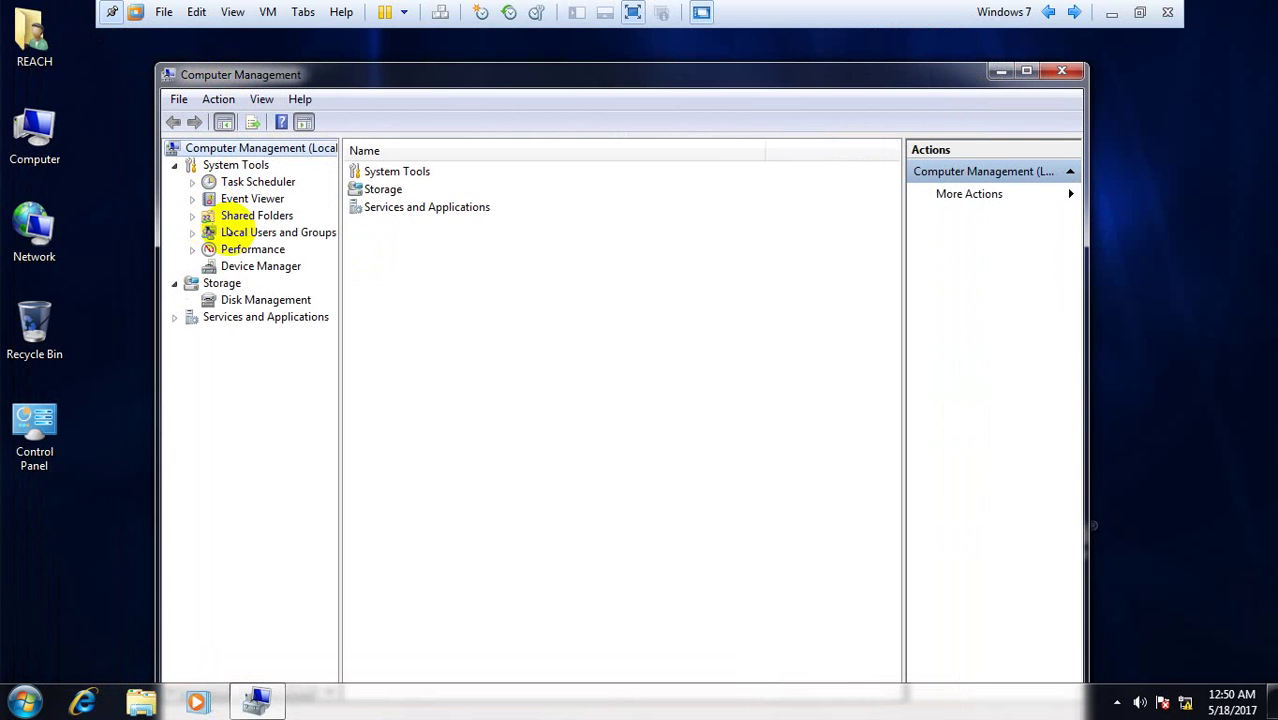
click(226, 232)
click(192, 232)
click(251, 249)
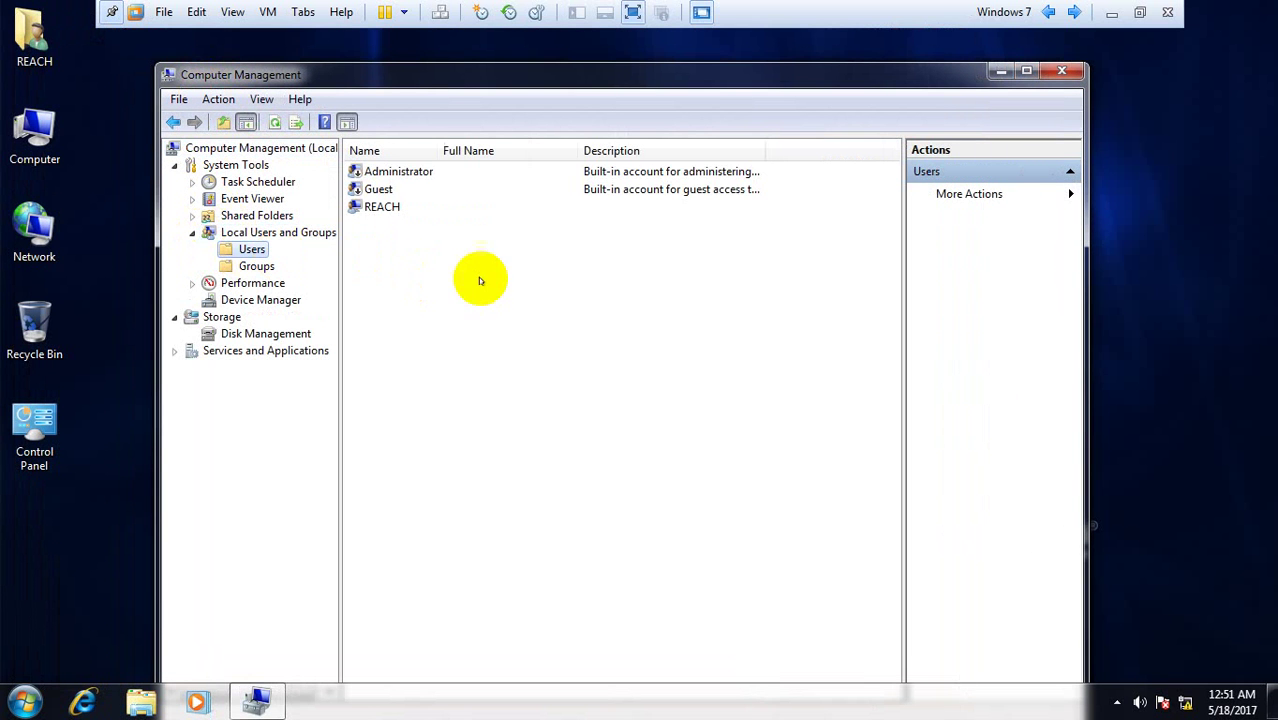
Step: Try to enable the built-in Administrator account by clearing its "Account is disabled" option
click(392, 172)
click(379, 208)
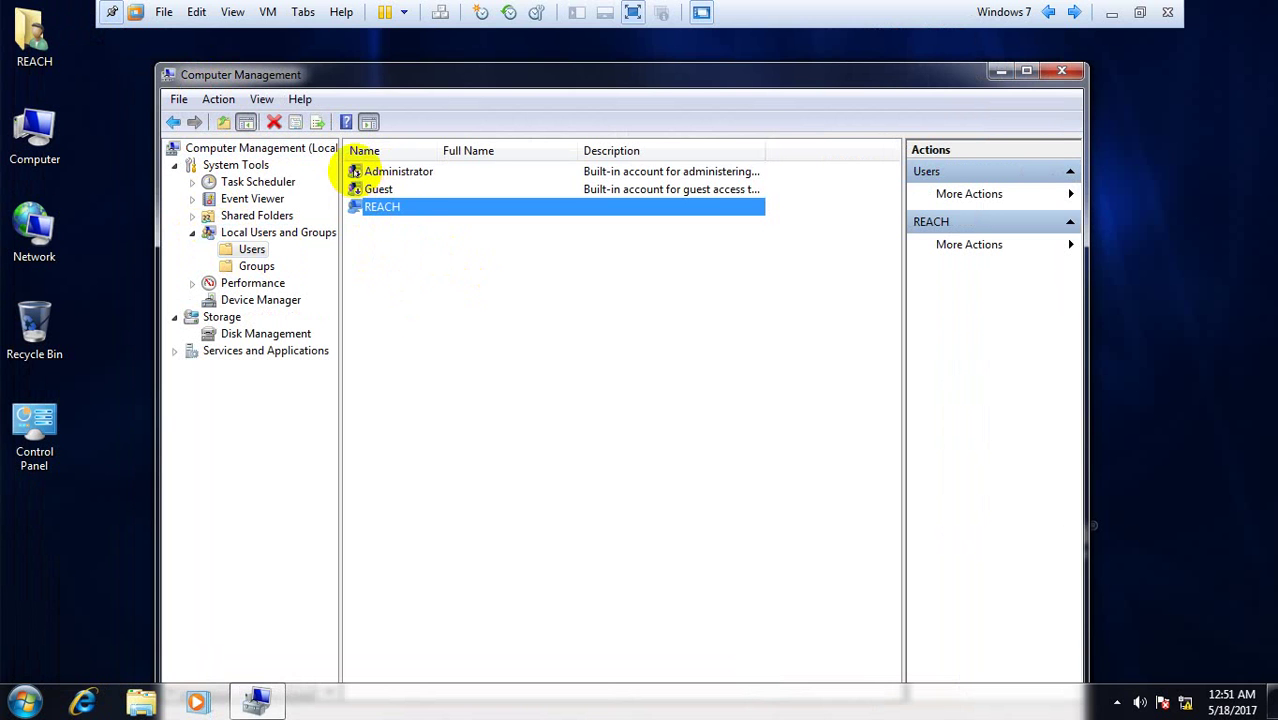
click(398, 173)
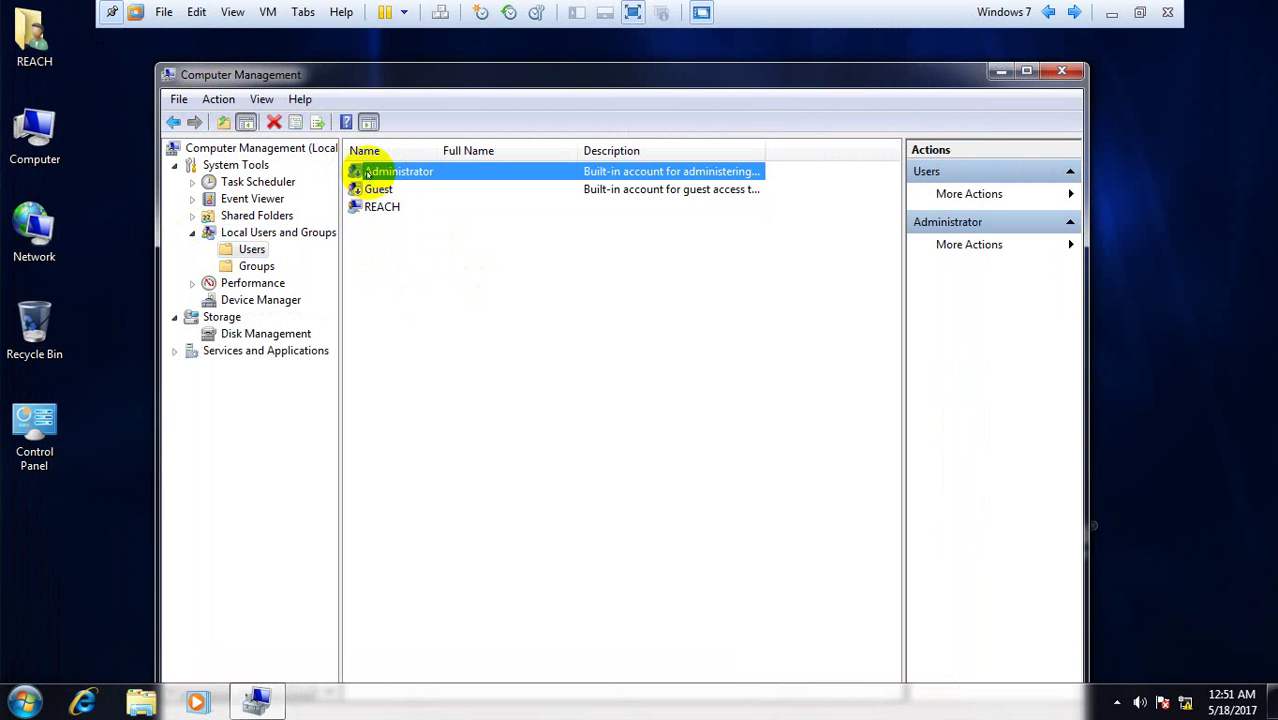
double_click(368, 173)
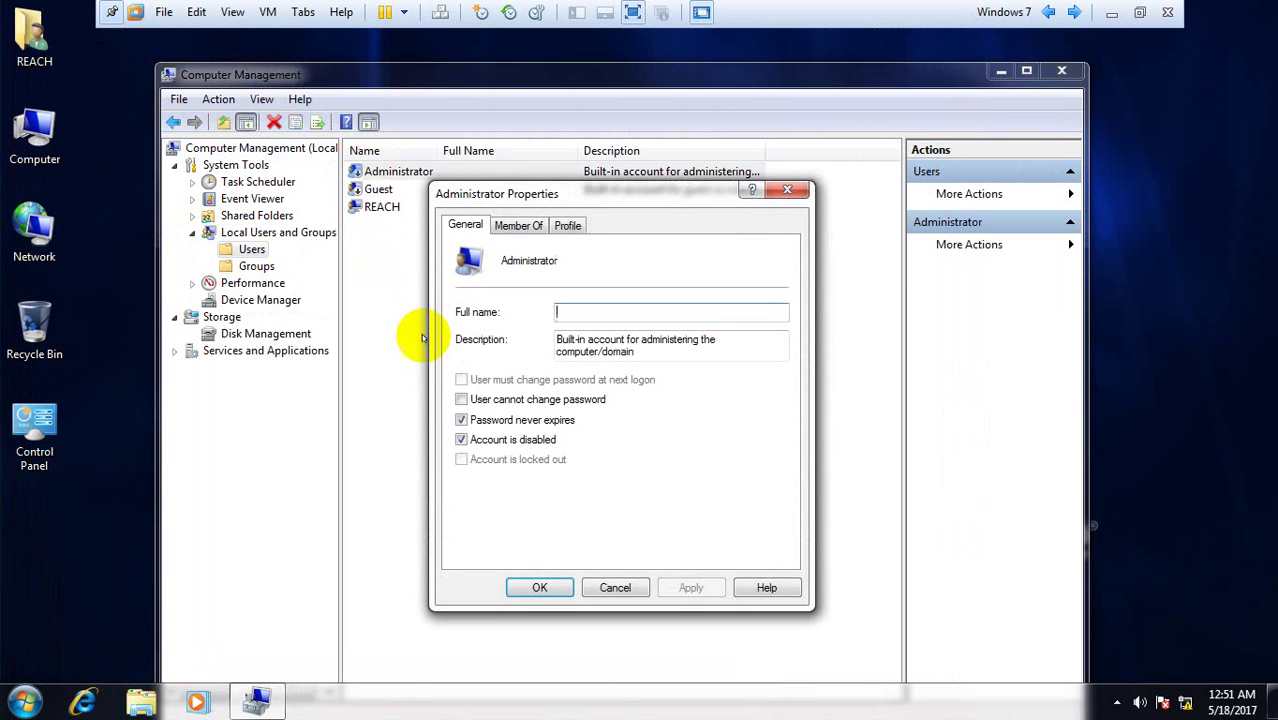
click(462, 440)
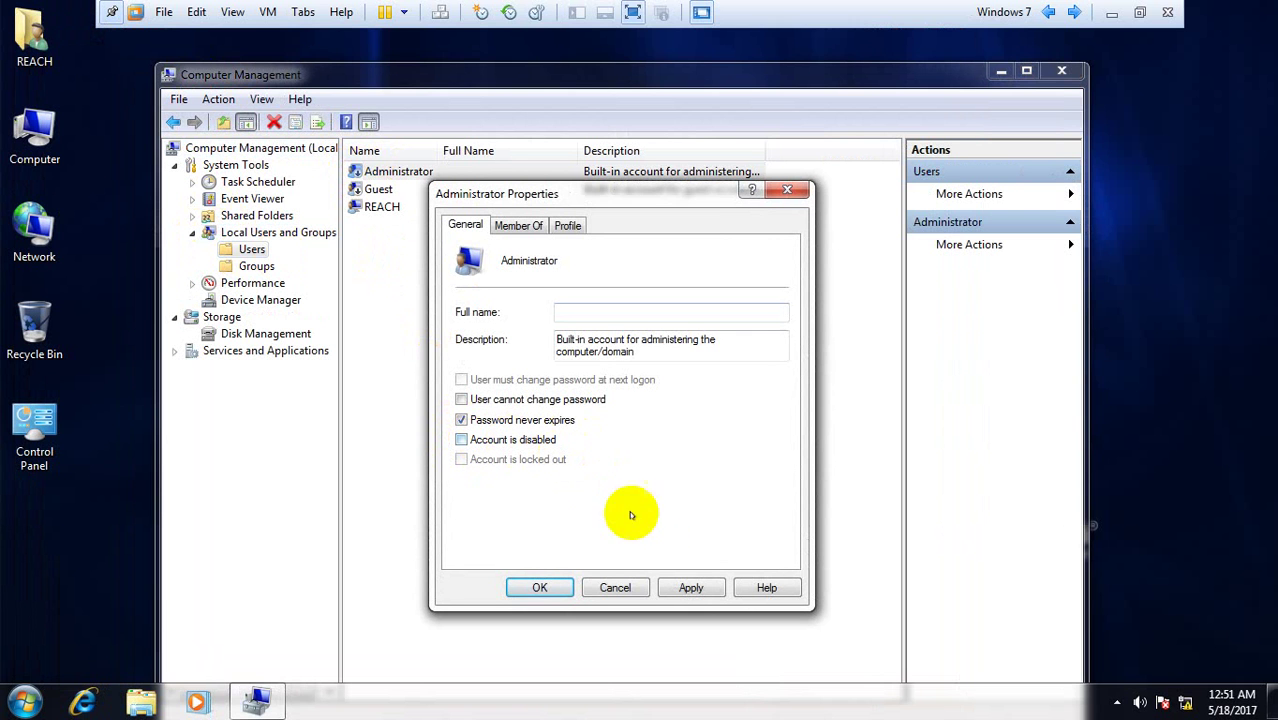
click(612, 589)
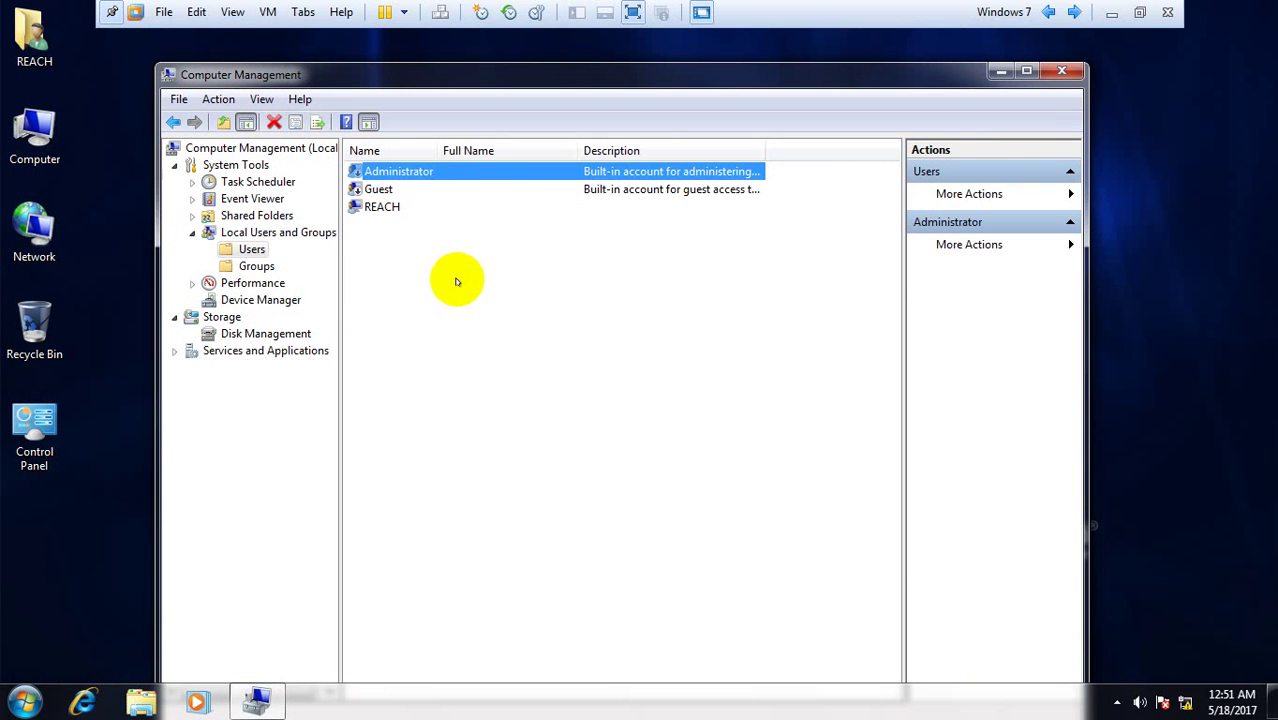
Step: Create a local user with the new user name, clearing the password change requirement and enabling "User cannot change password" and "Password never expires"
right_click(410, 273)
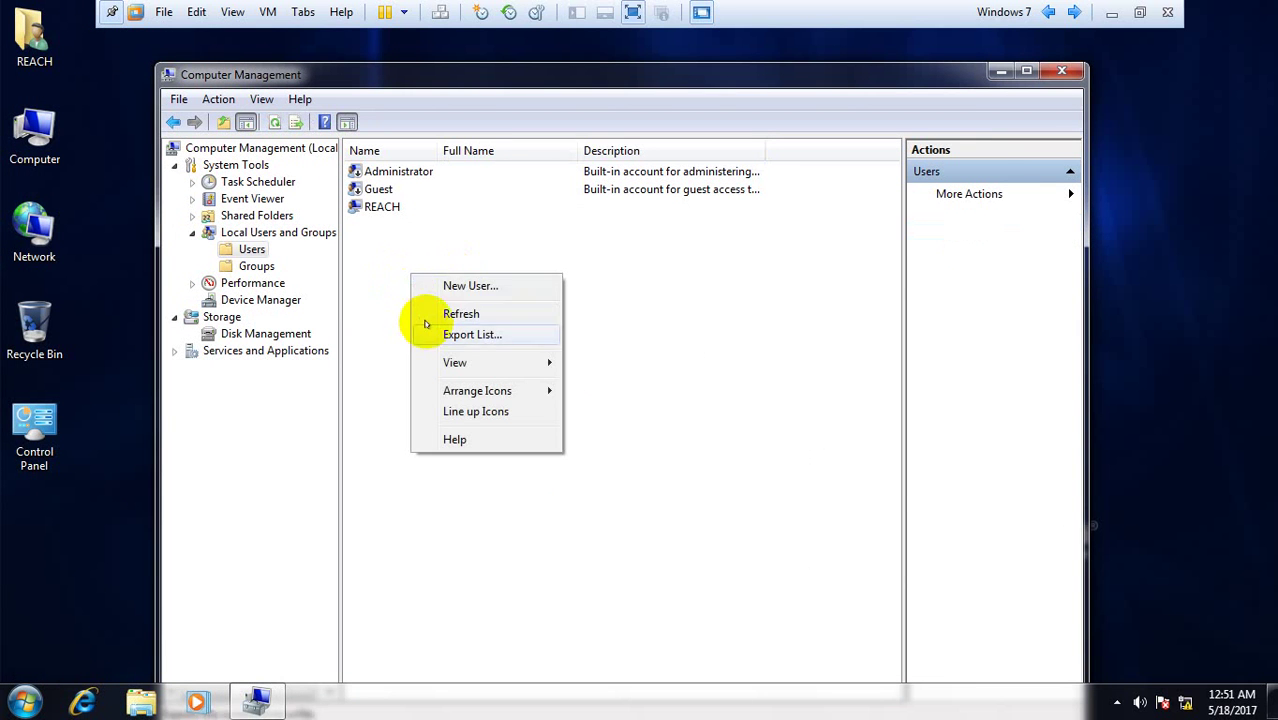
click(446, 286)
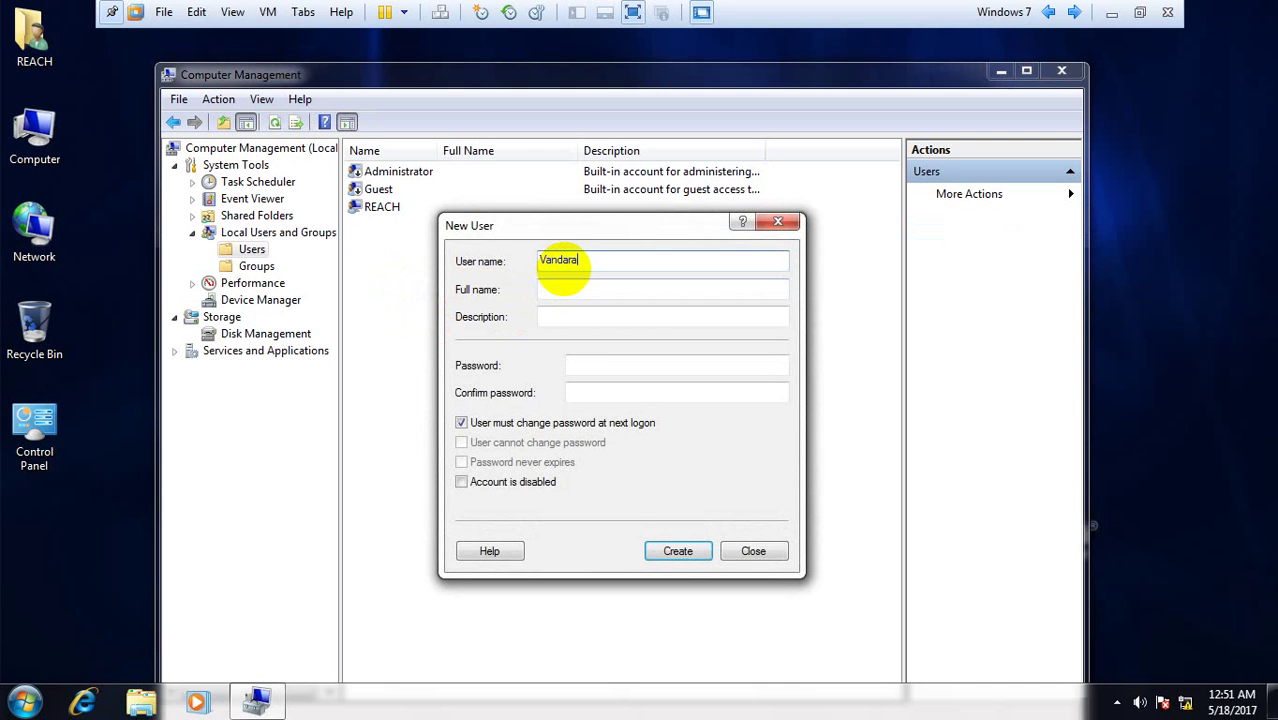
click(461, 422)
click(461, 442)
click(461, 462)
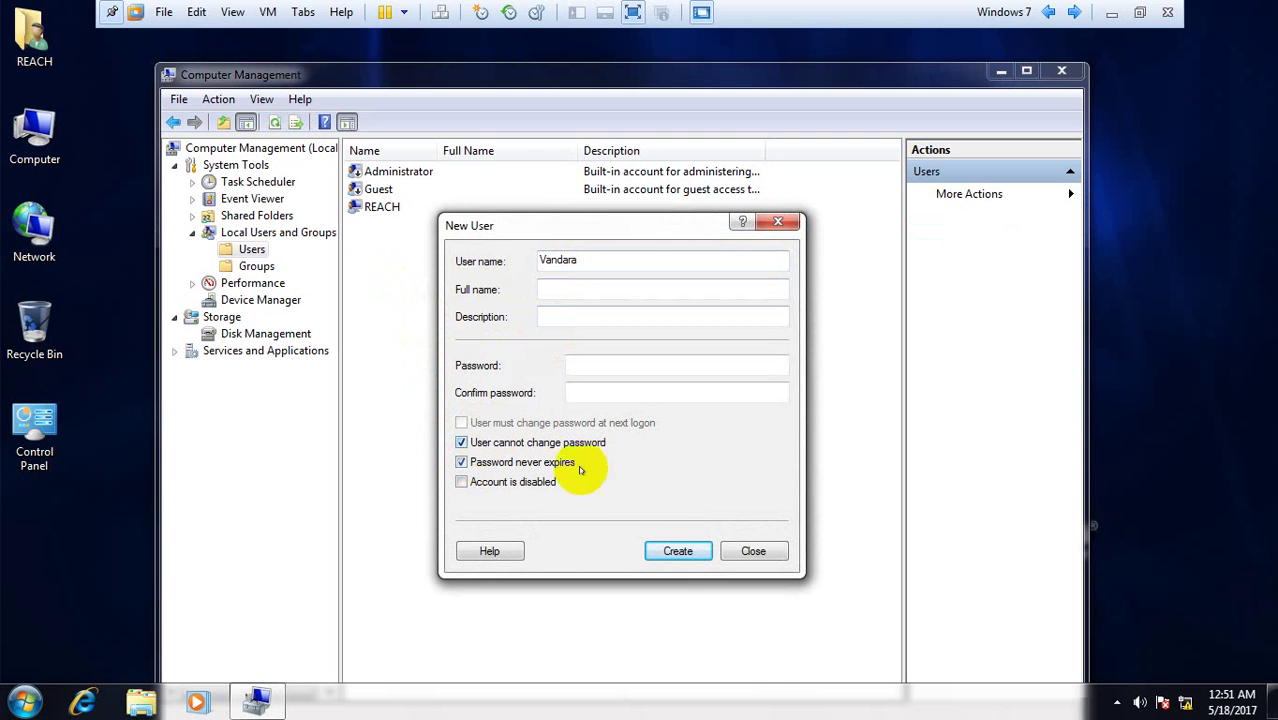
click(677, 551)
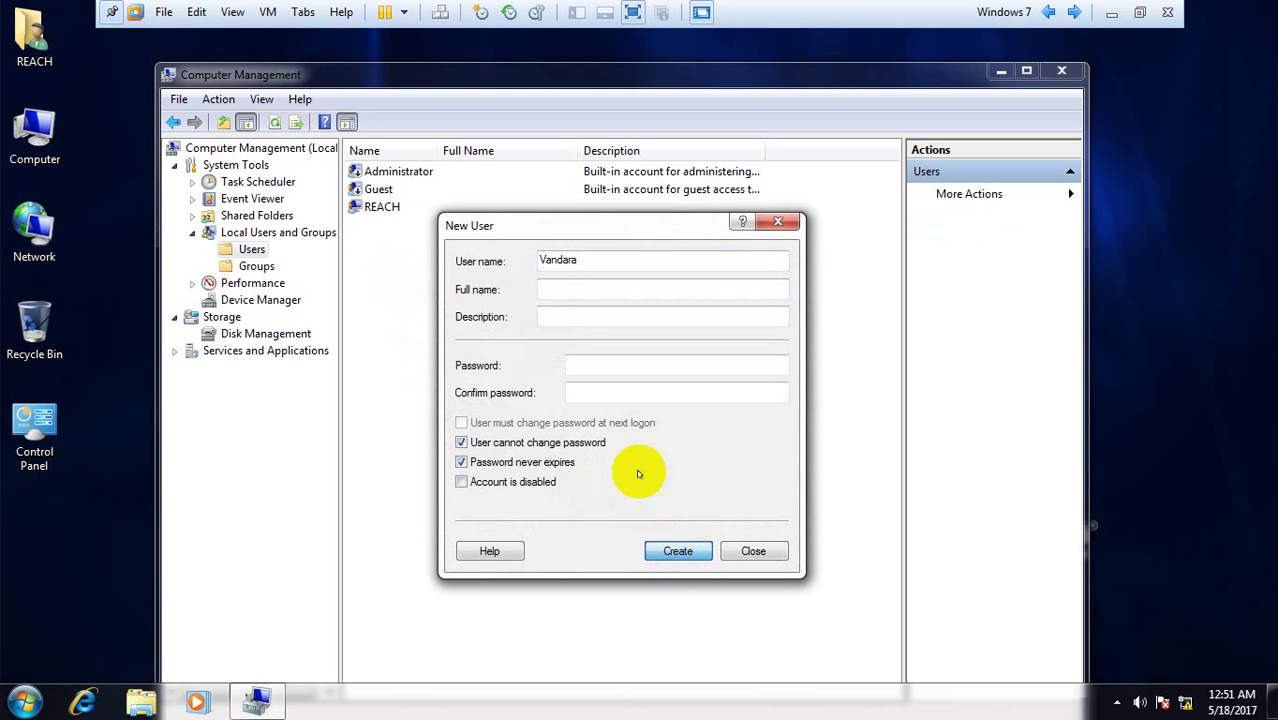
click(752, 548)
click(380, 224)
ctrl+click(380, 226)
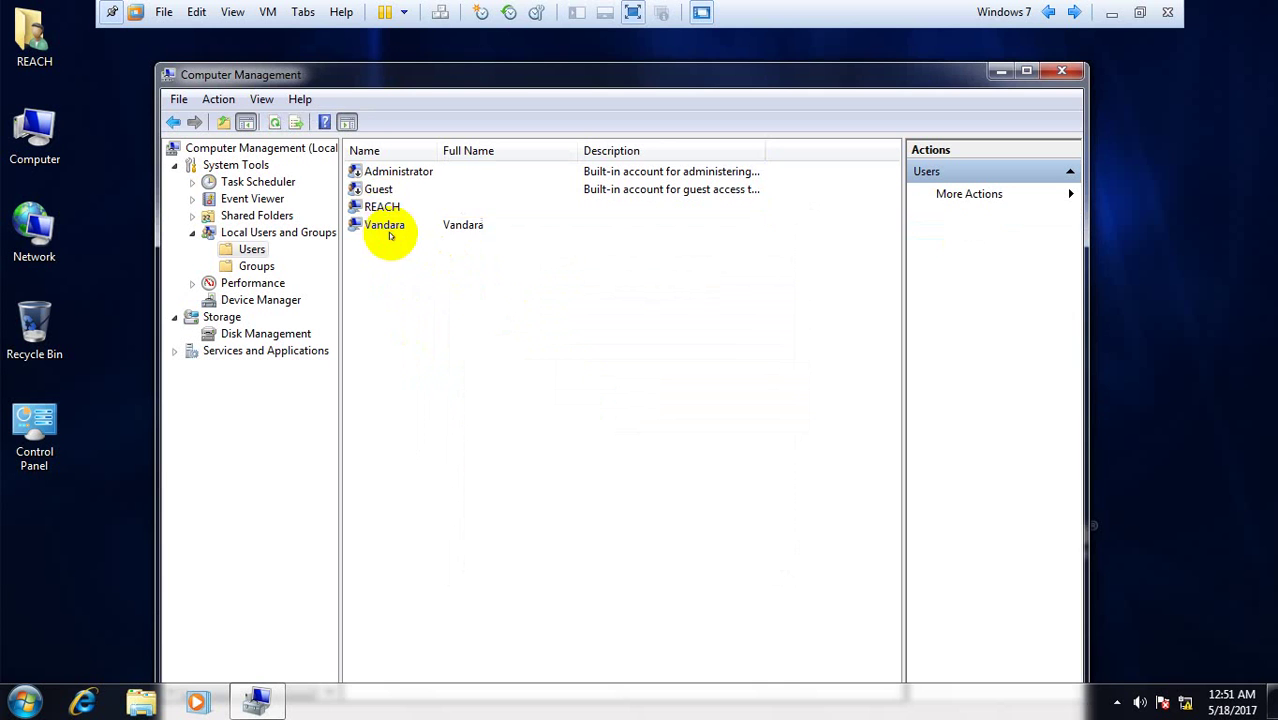
click(385, 222)
click(388, 207)
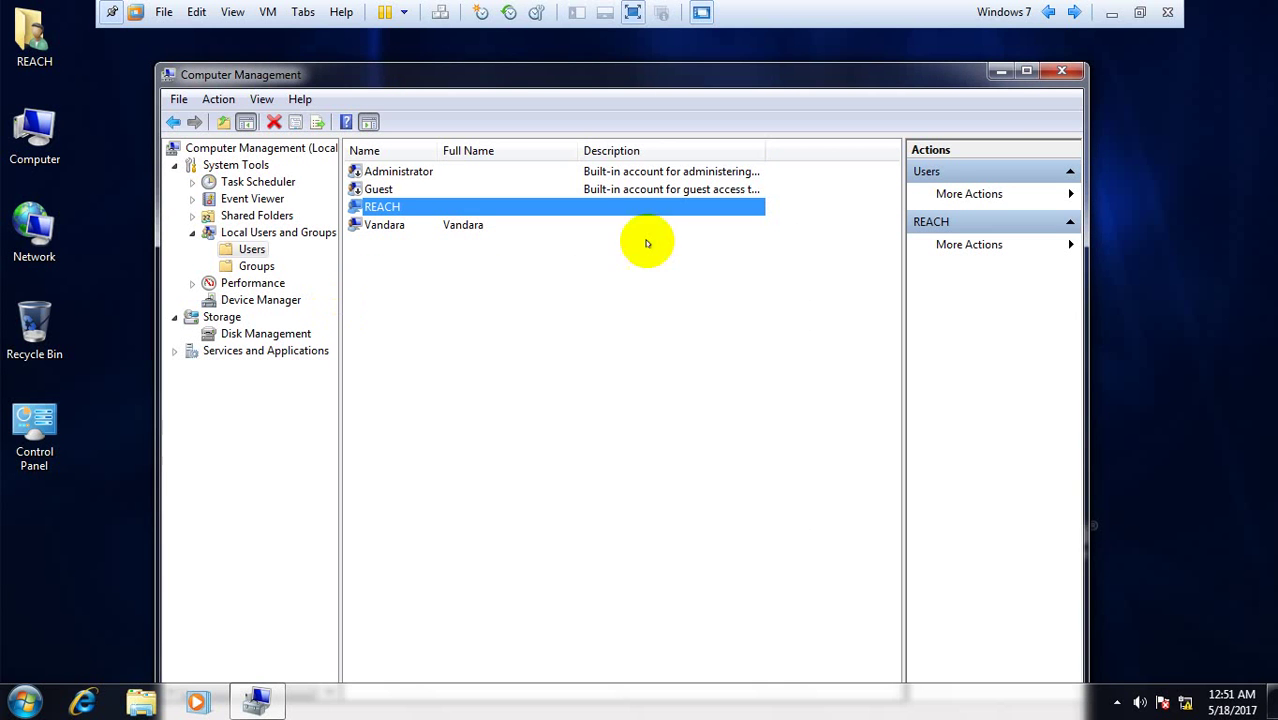
Step: Examine the contents, free space and total size of Local Disk (D:) in Windows Explorer, and close the Explorer window
click(165, 683)
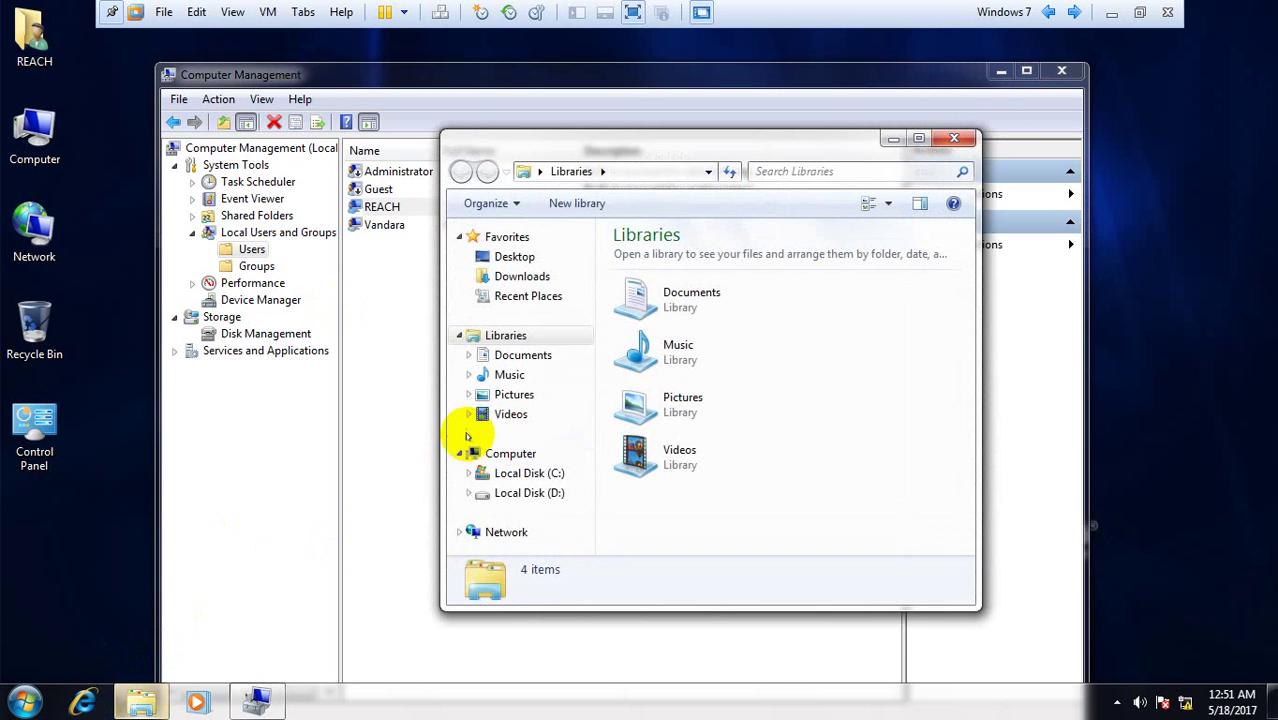
click(513, 493)
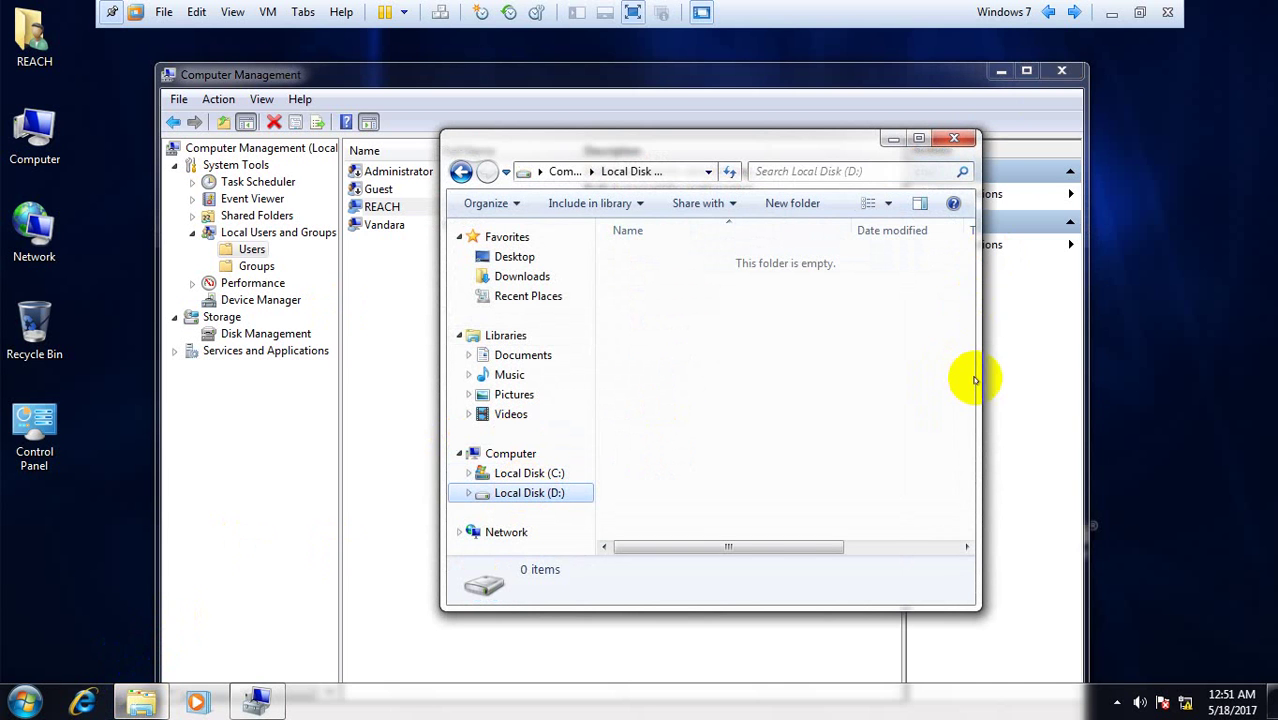
drag(975, 379, 1064, 377)
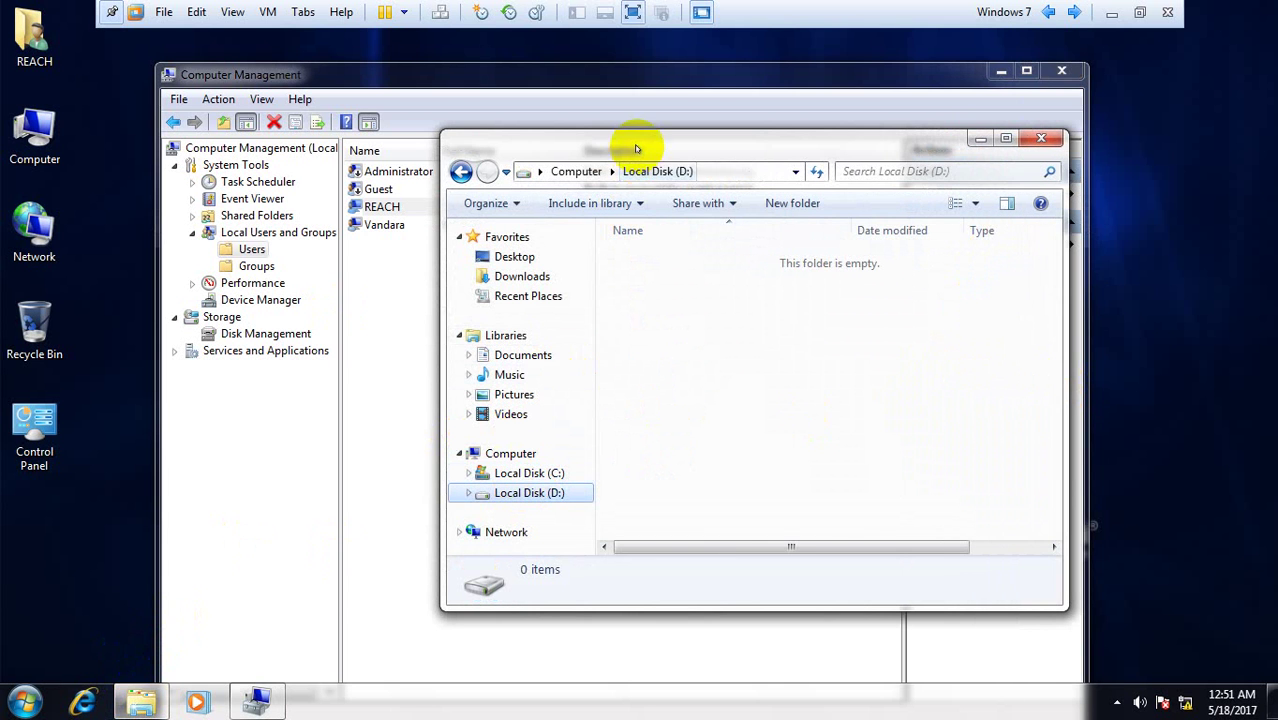
drag(636, 149, 537, 137)
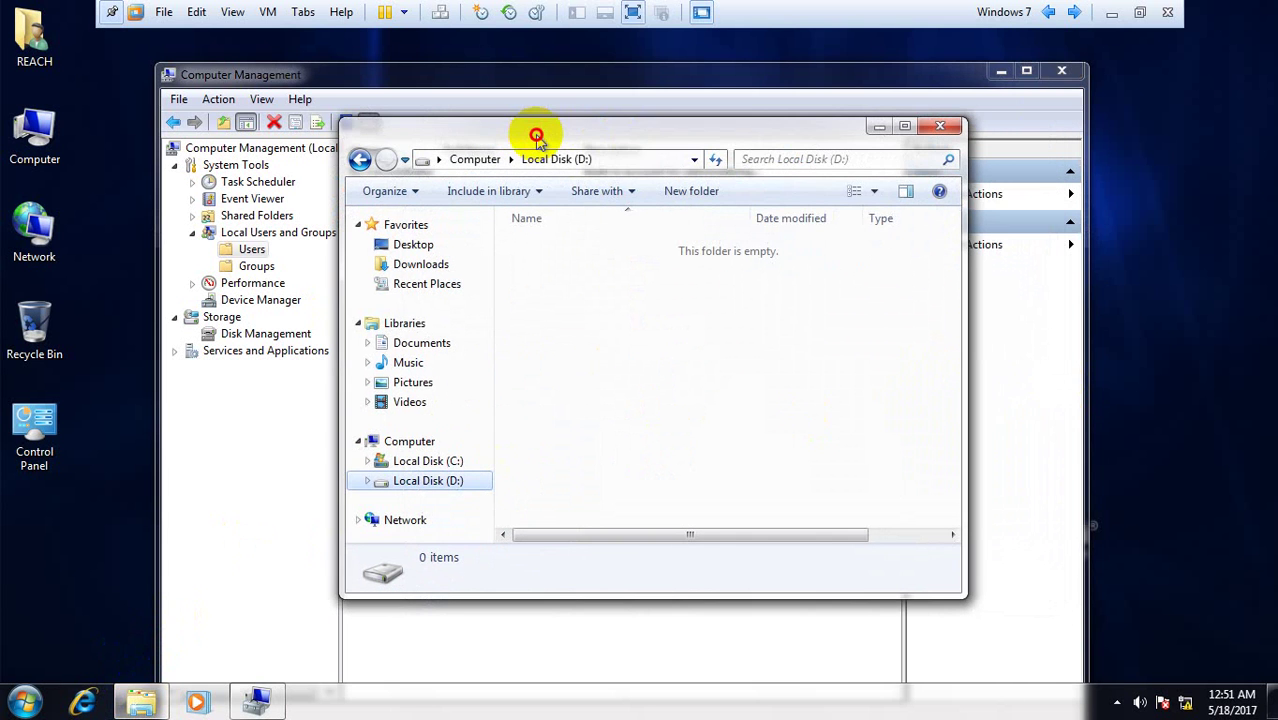
click(873, 191)
click(935, 189)
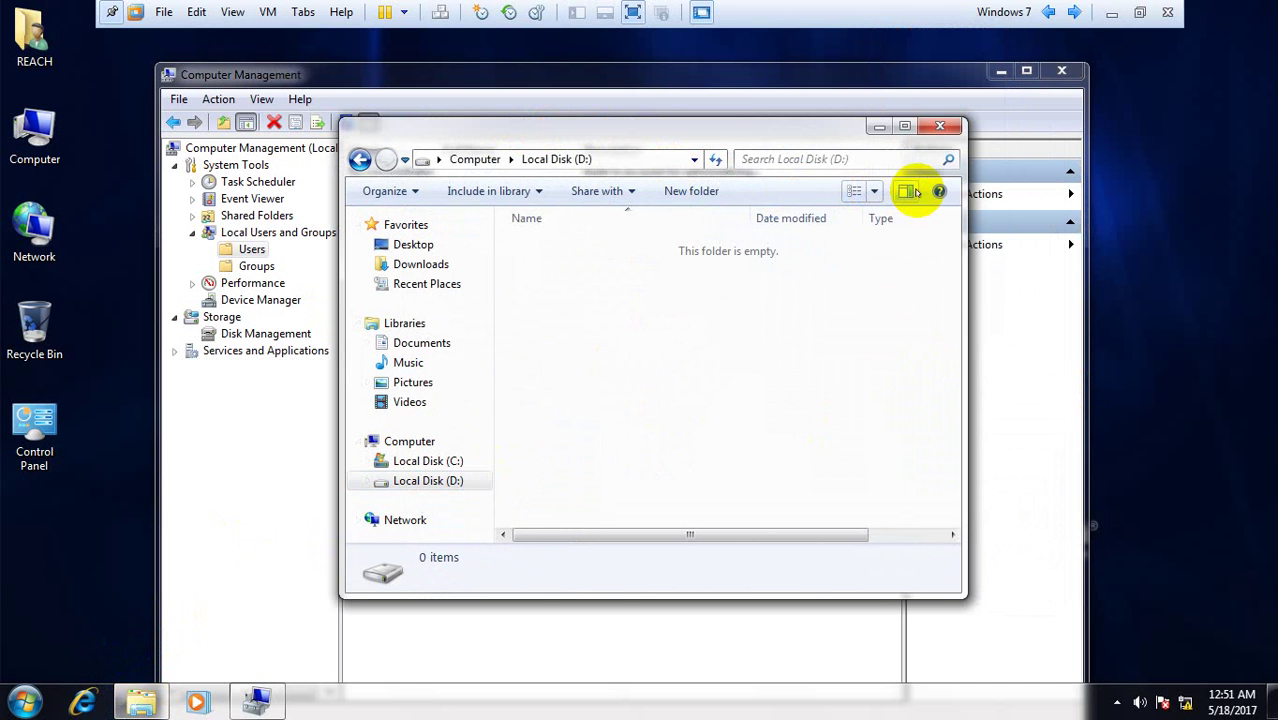
click(405, 441)
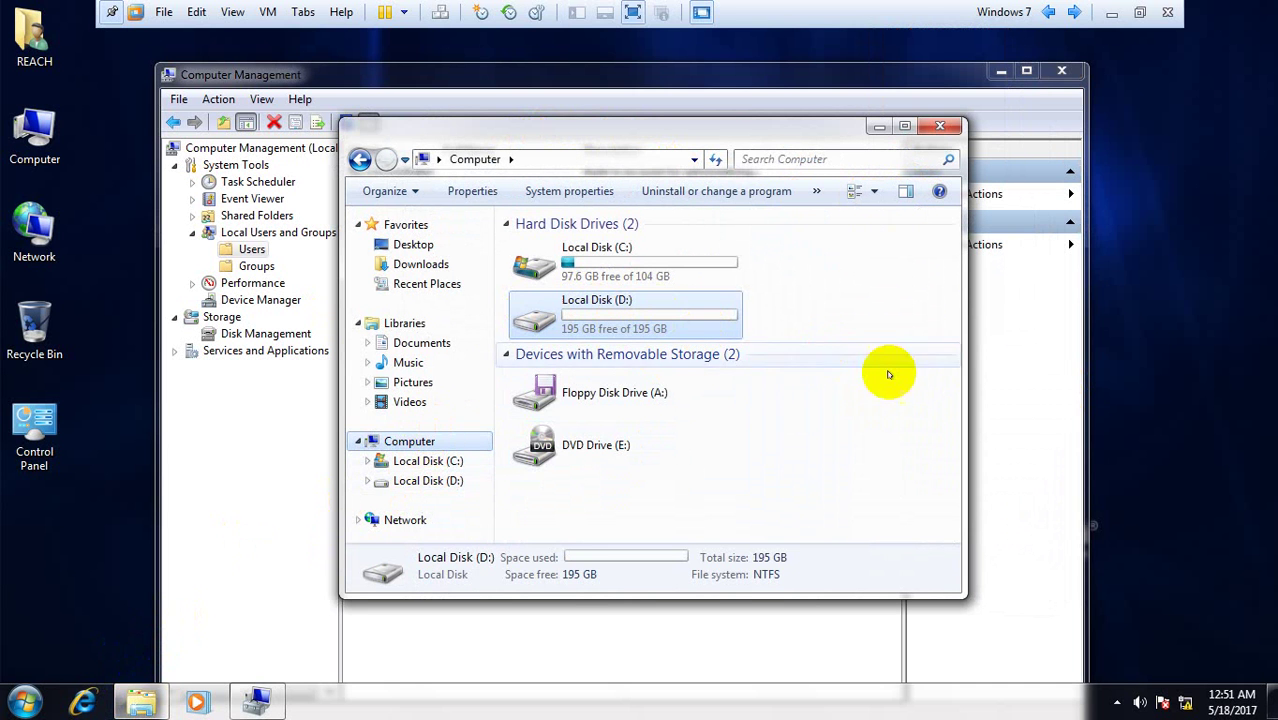
drag(962, 395, 1030, 395)
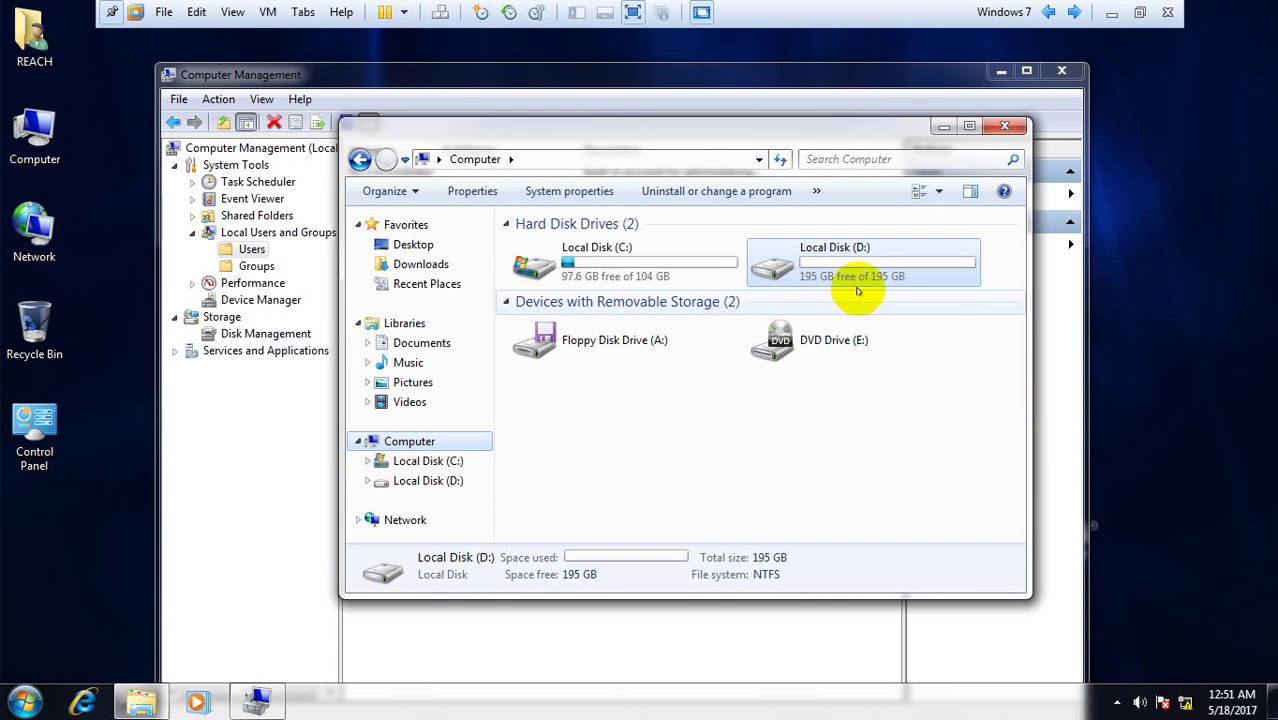
mouse_move(877, 278)
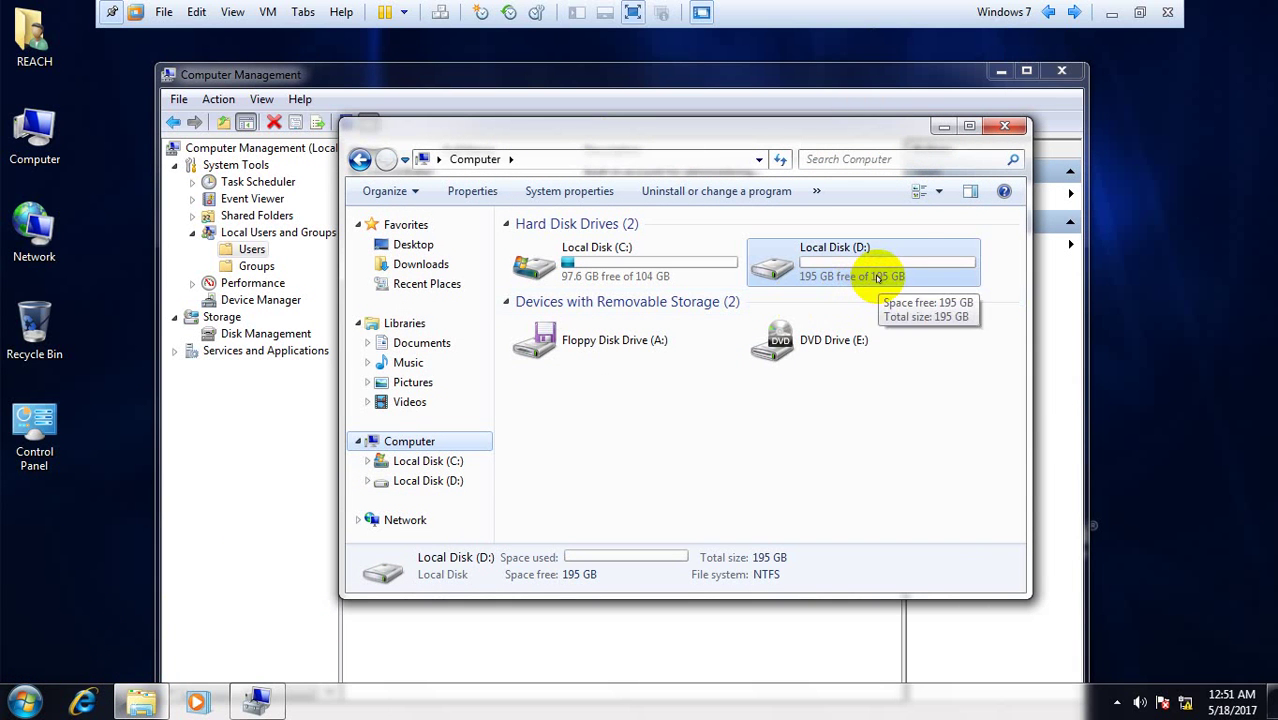
click(992, 126)
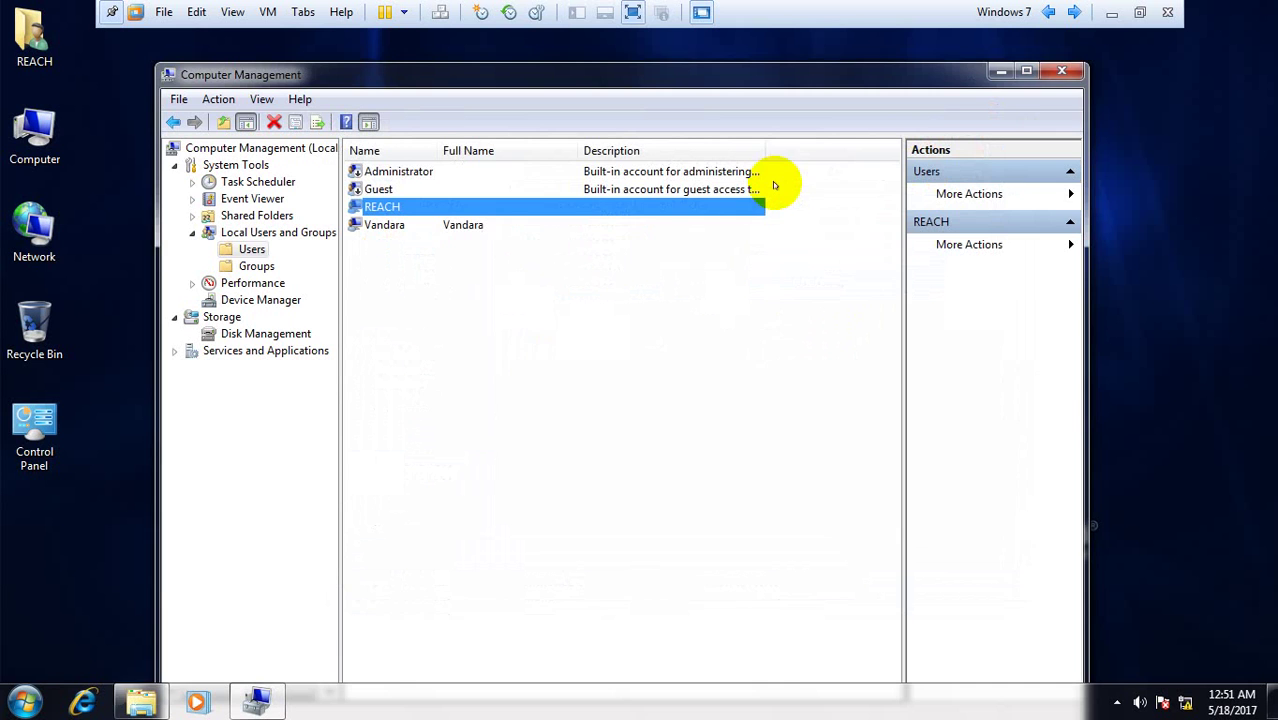
Step: Close Computer Management and log off the current Windows account
click(1075, 71)
click(24, 701)
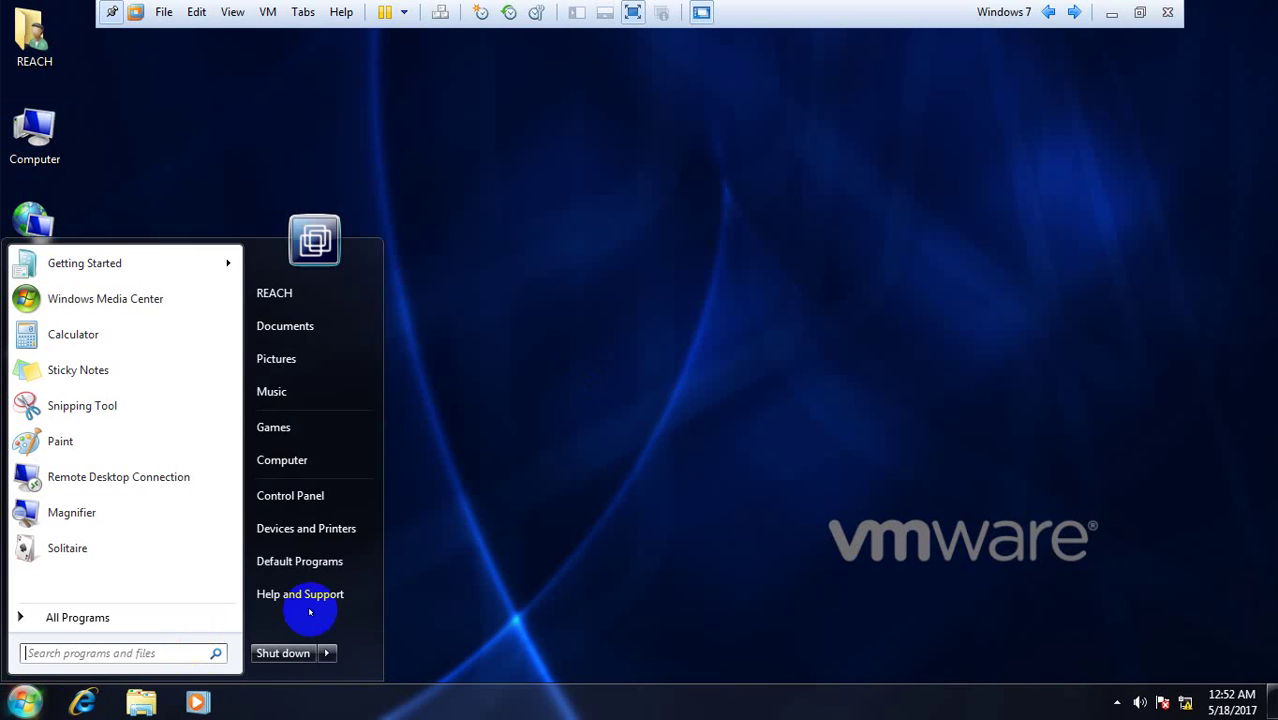
click(328, 658)
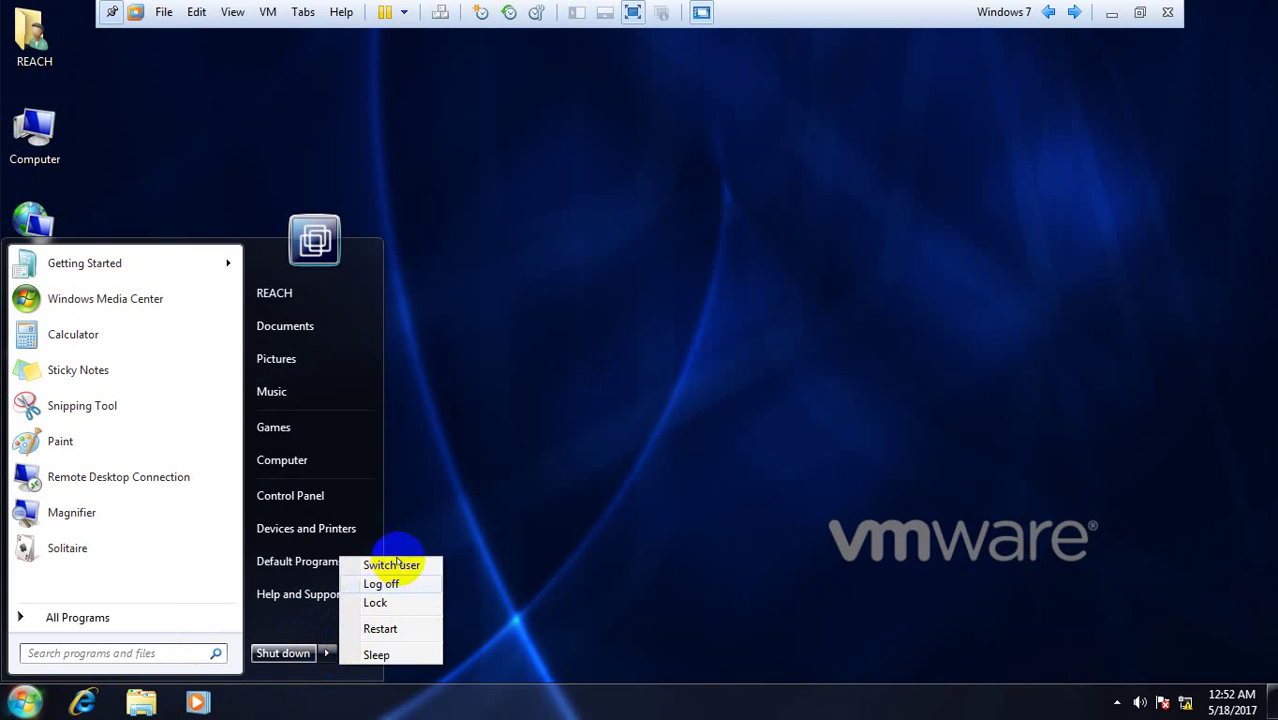
click(522, 264)
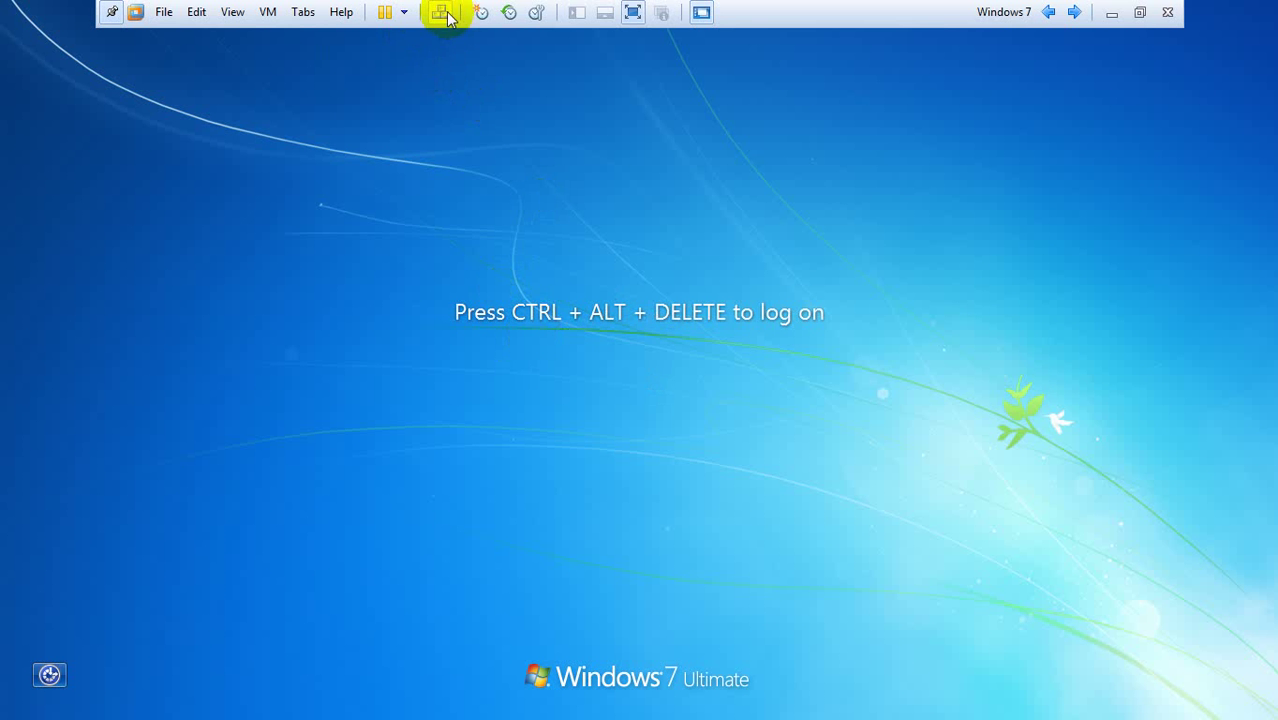
Step: Log on to PC01 as another user with the new local account's user name
click(446, 15)
click(650, 530)
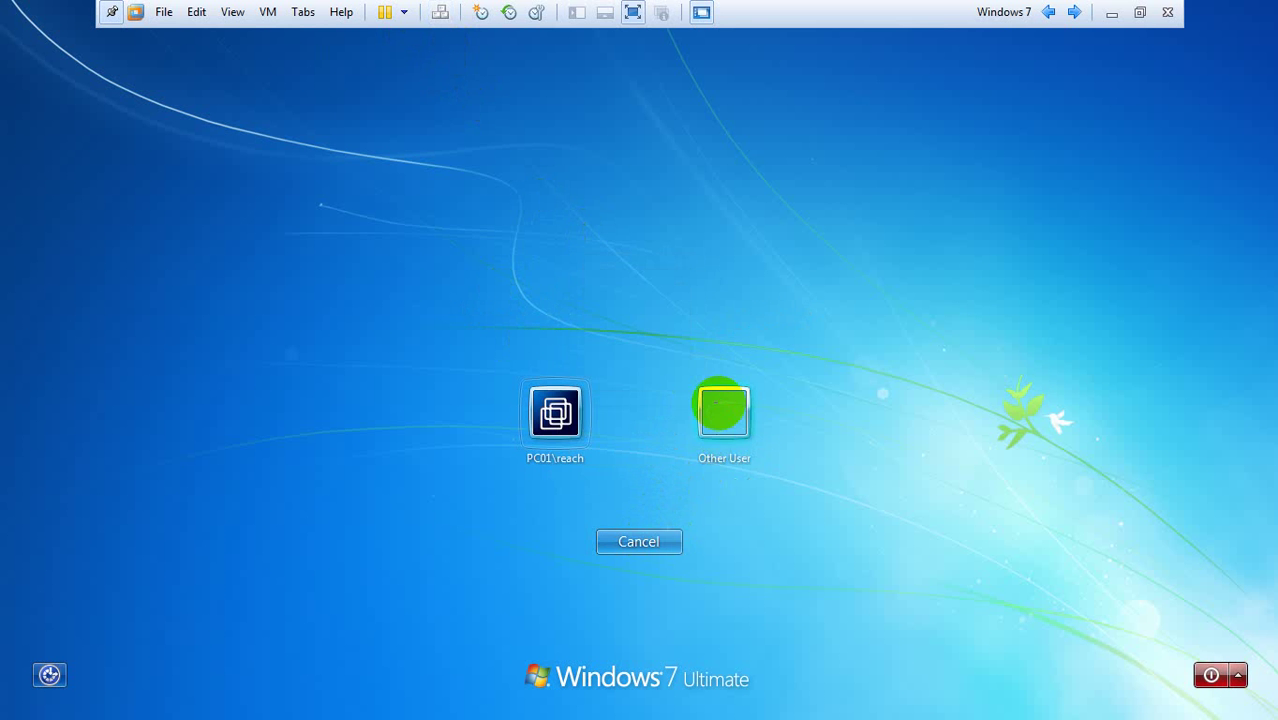
click(722, 405)
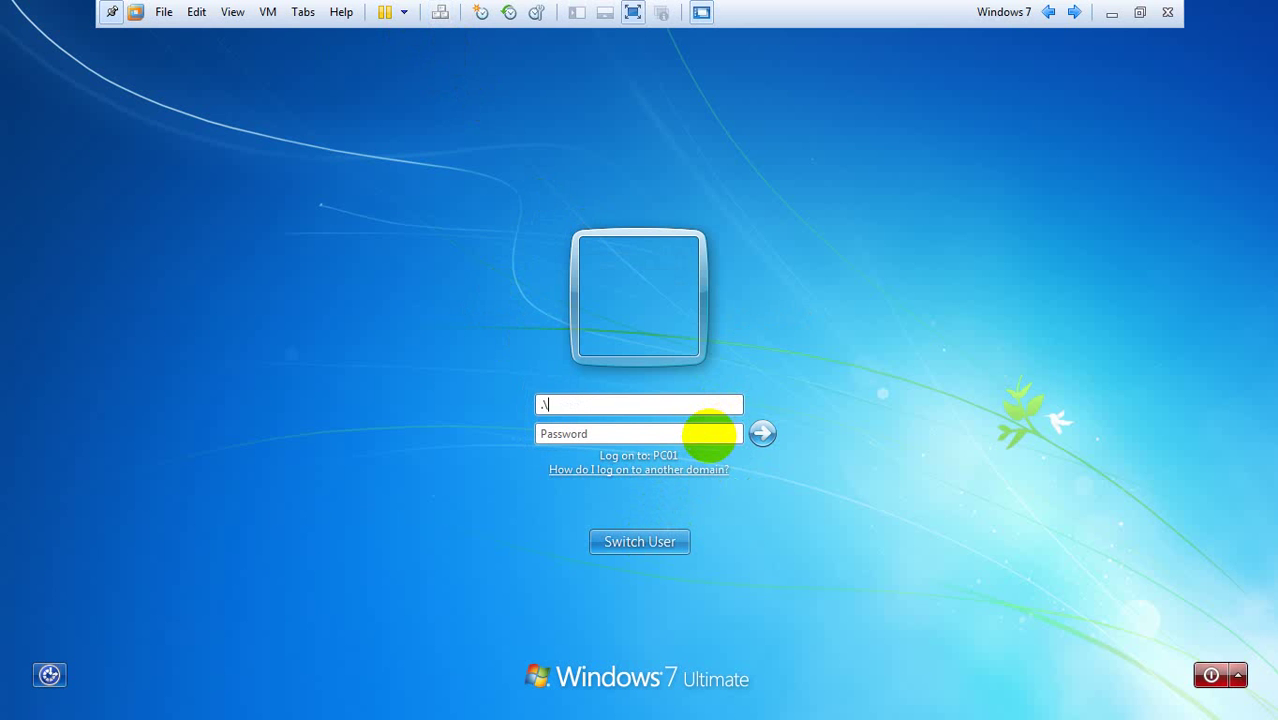
key(Return)
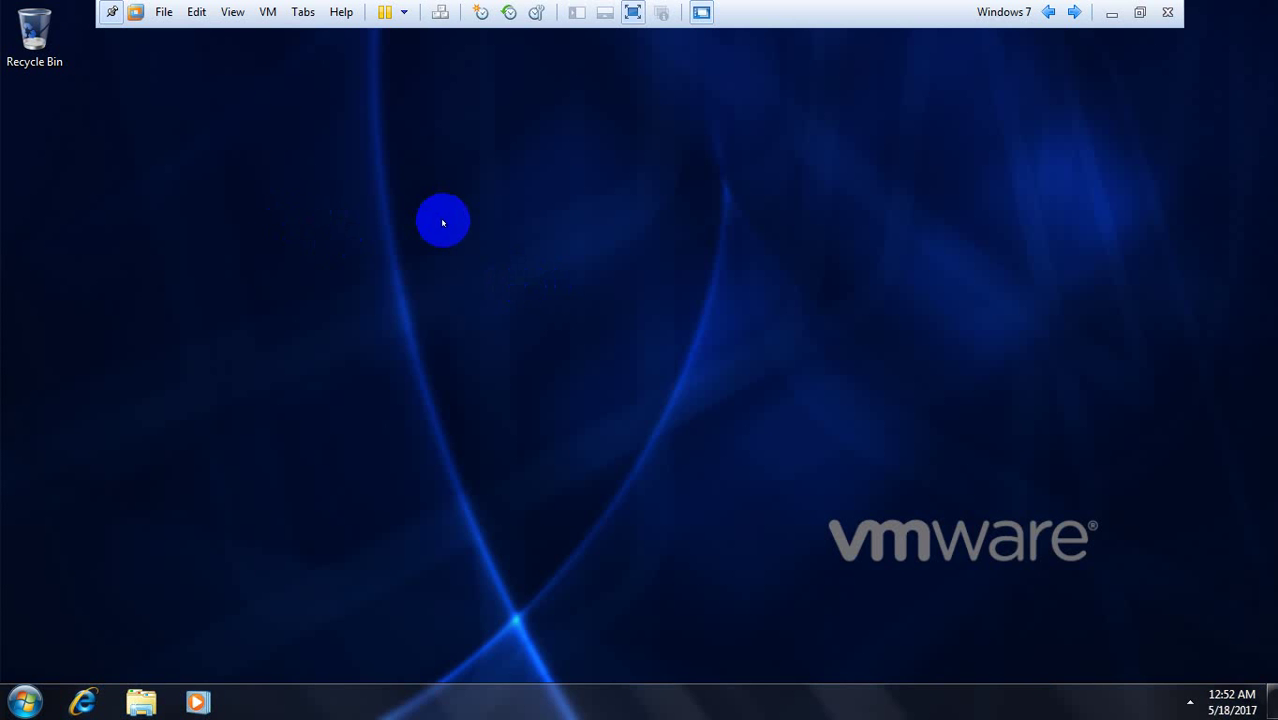
Step: Refresh the desktop and check which account is logged on
right_click(448, 250)
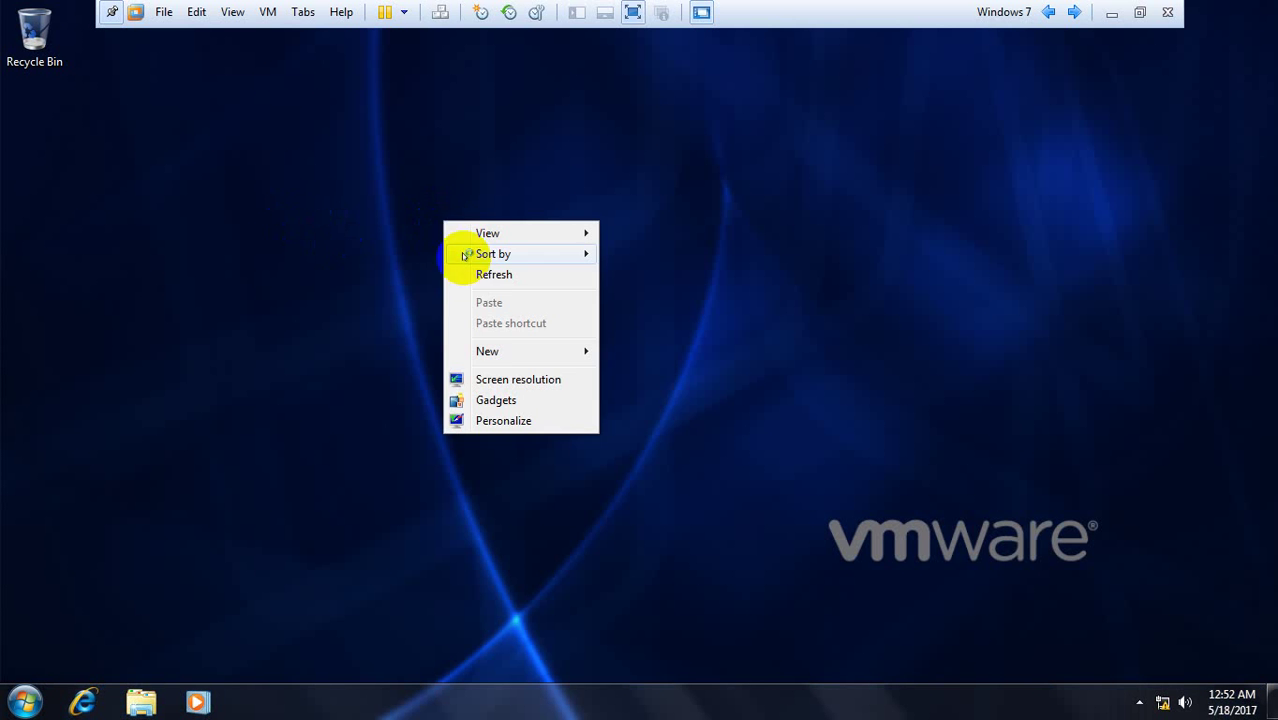
click(493, 275)
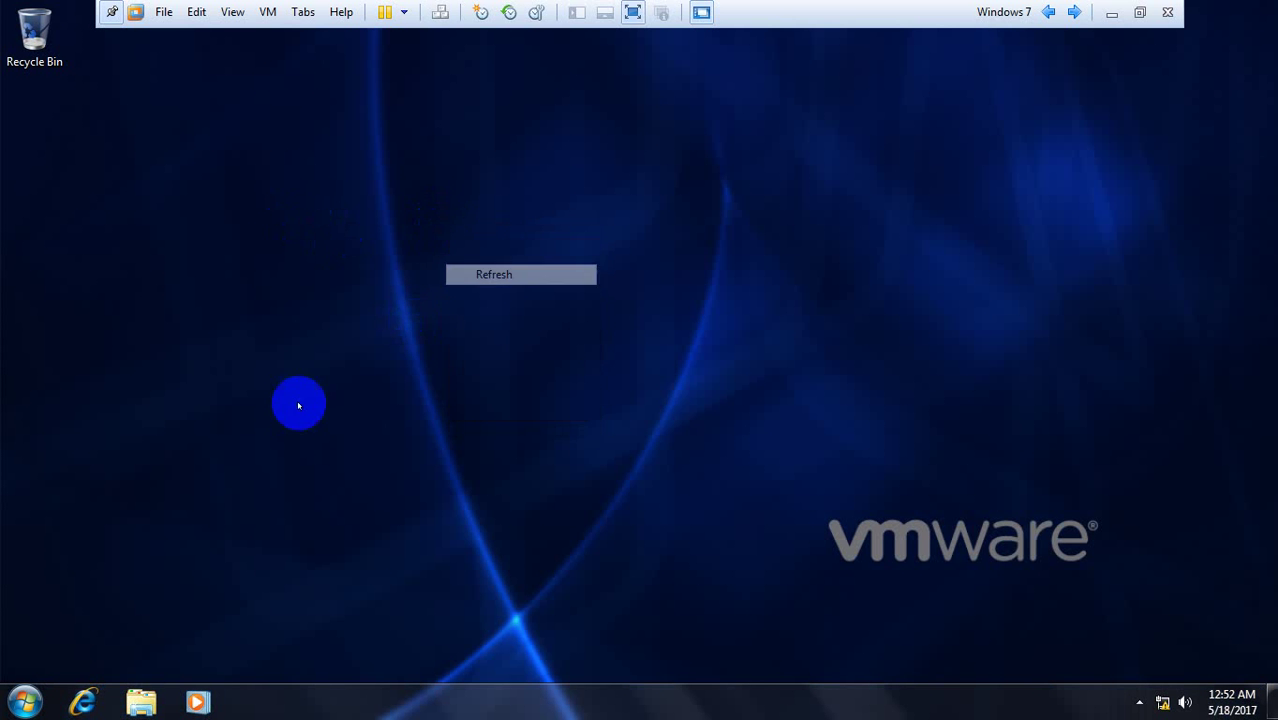
click(22, 700)
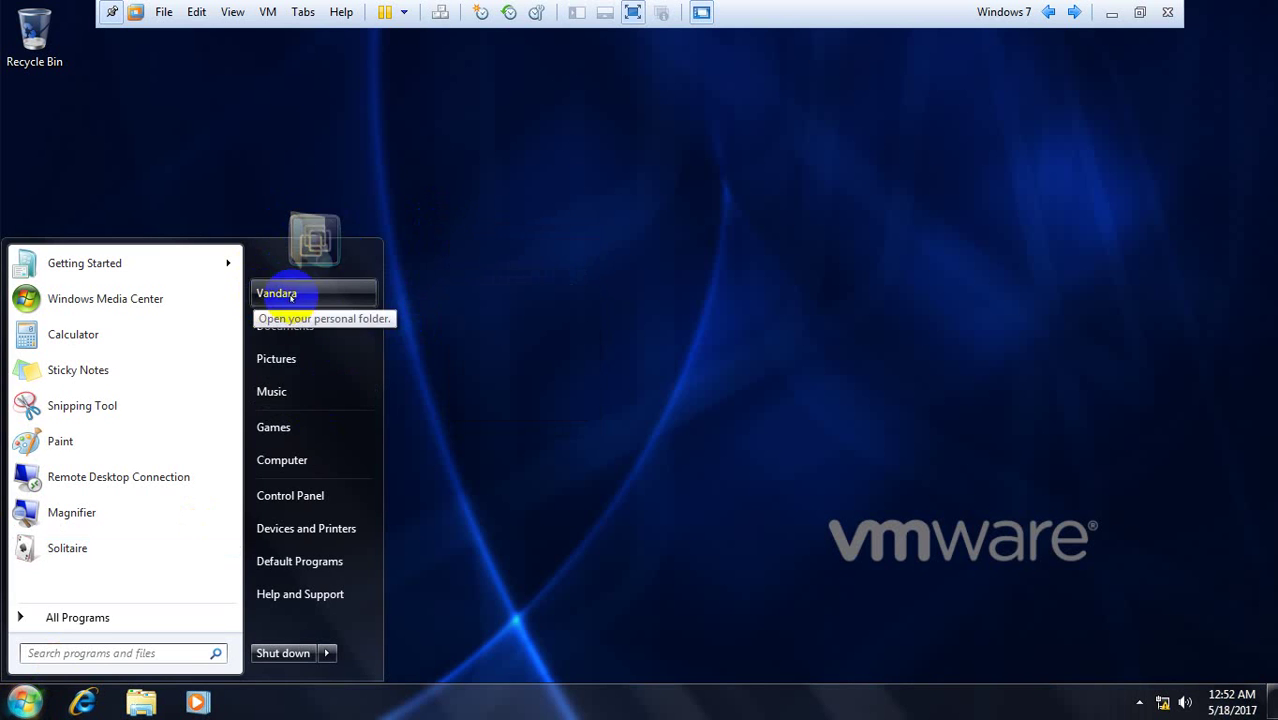
click(555, 297)
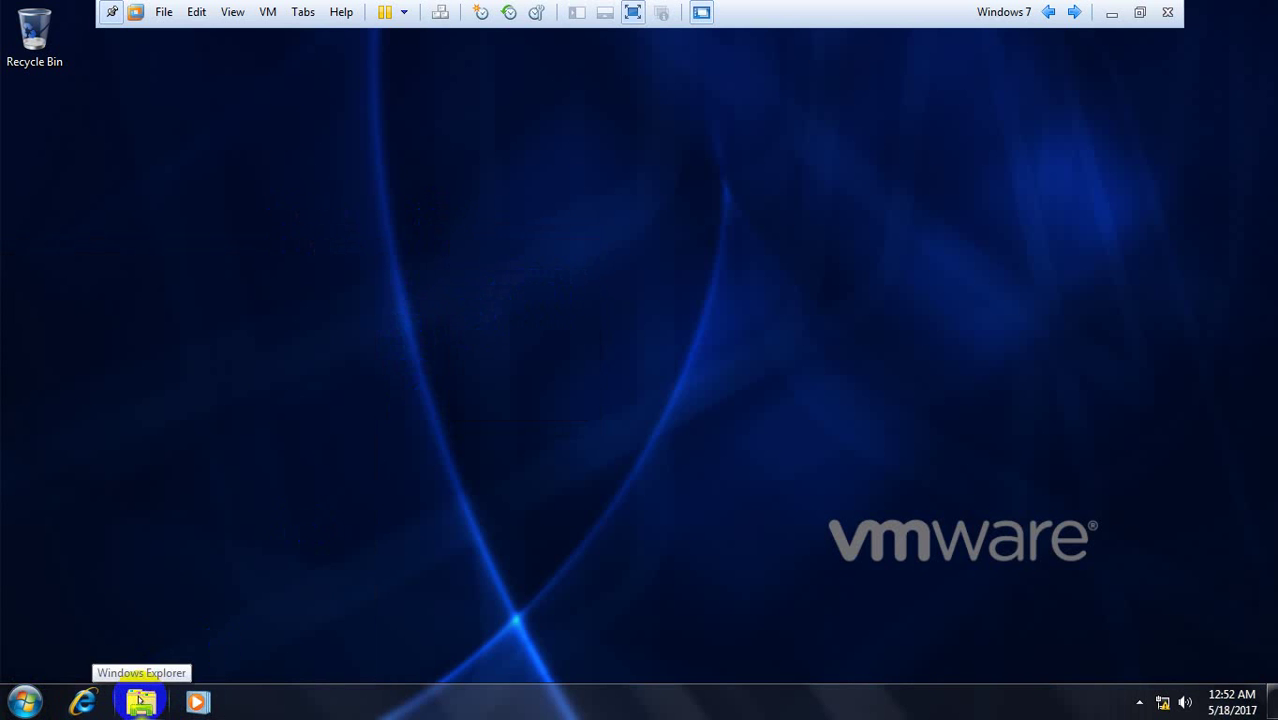
Step: Examine the free space and total size of Local Disk (D:) under Computer as the new user, and close Windows Explorer
click(141, 700)
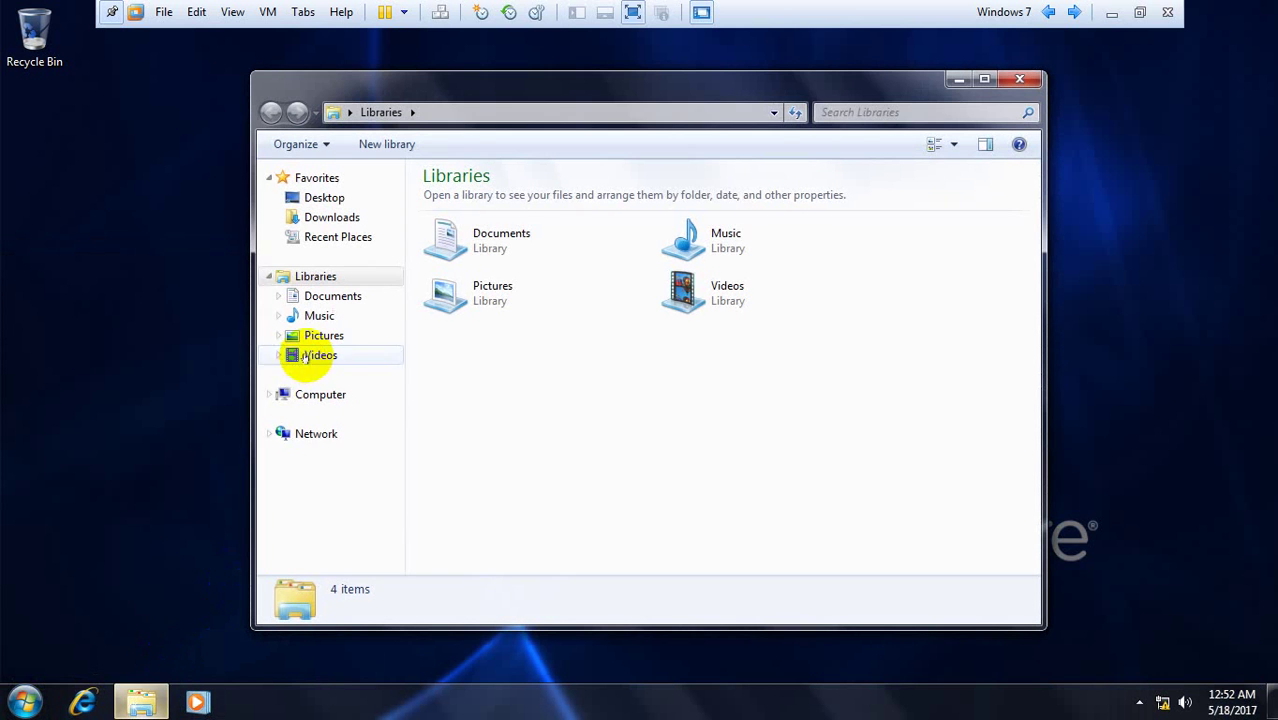
click(269, 394)
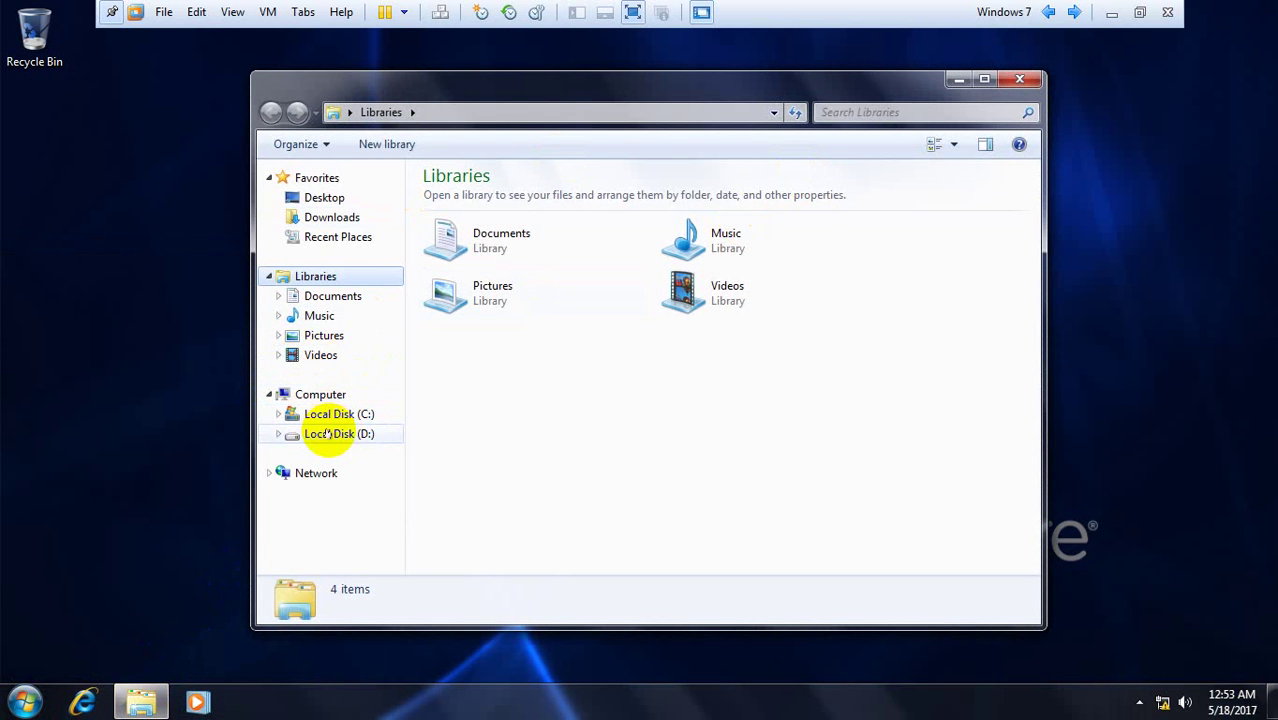
click(288, 395)
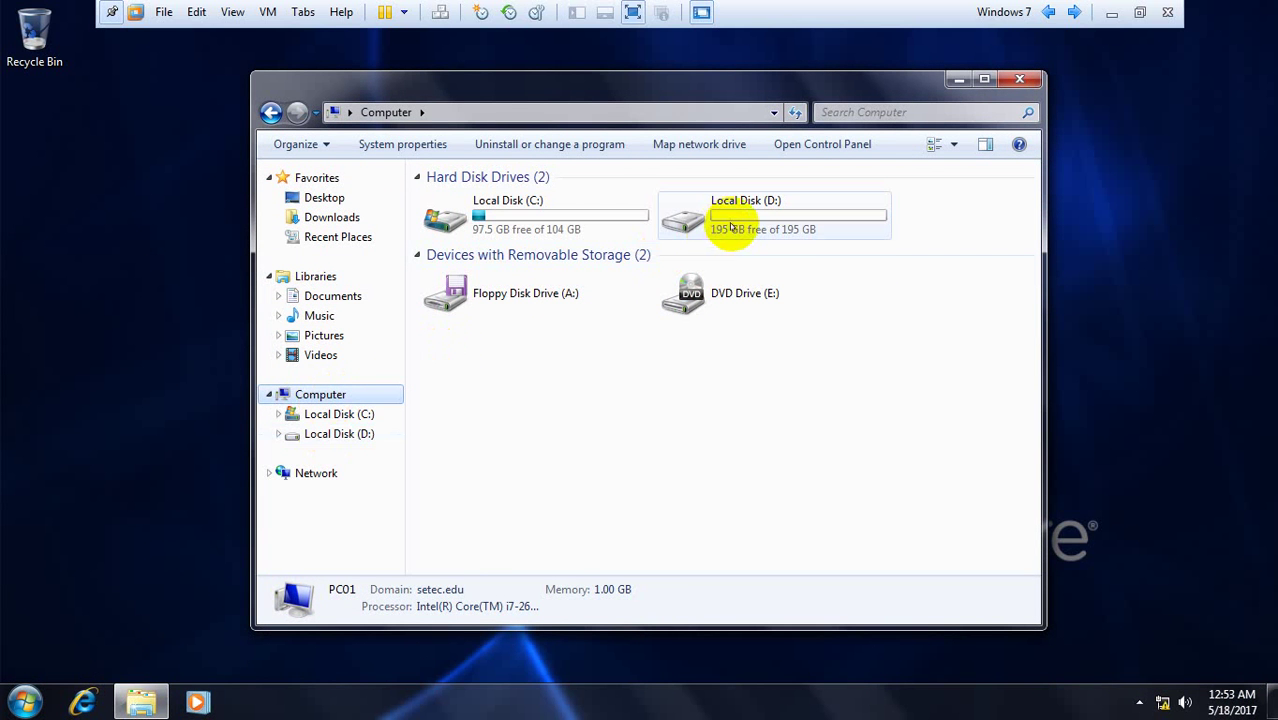
mouse_move(712, 234)
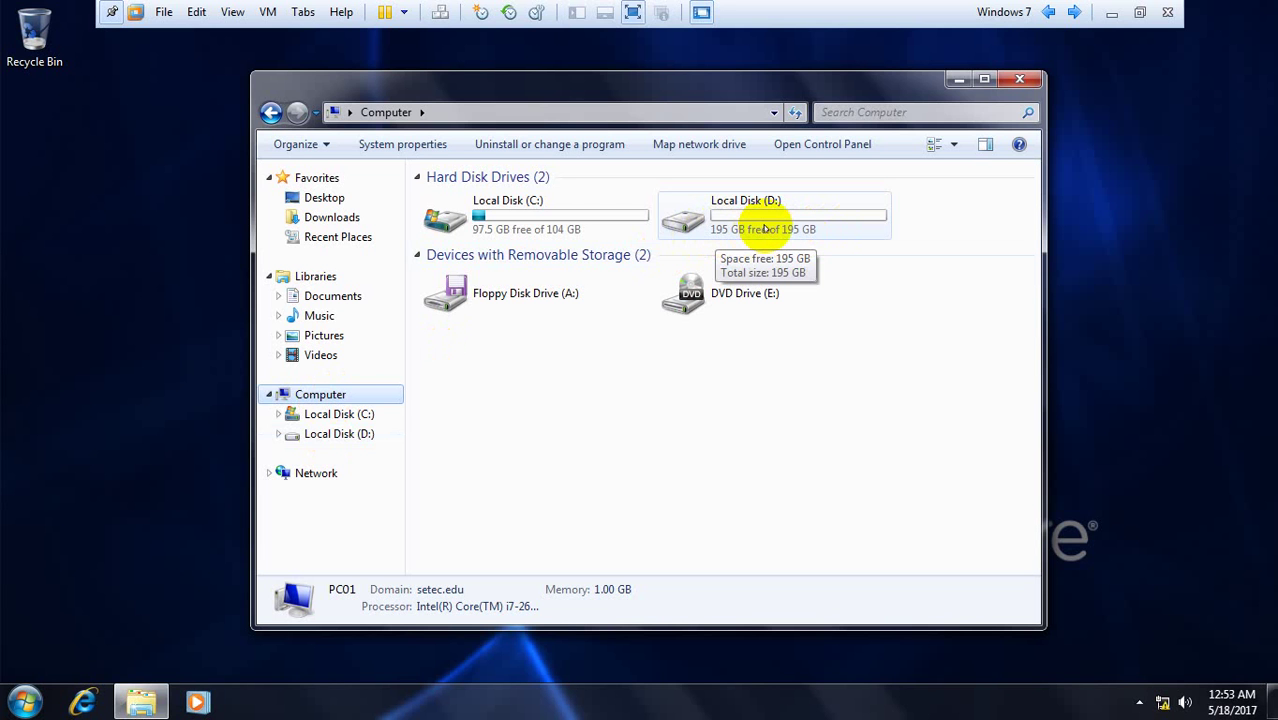
click(1018, 79)
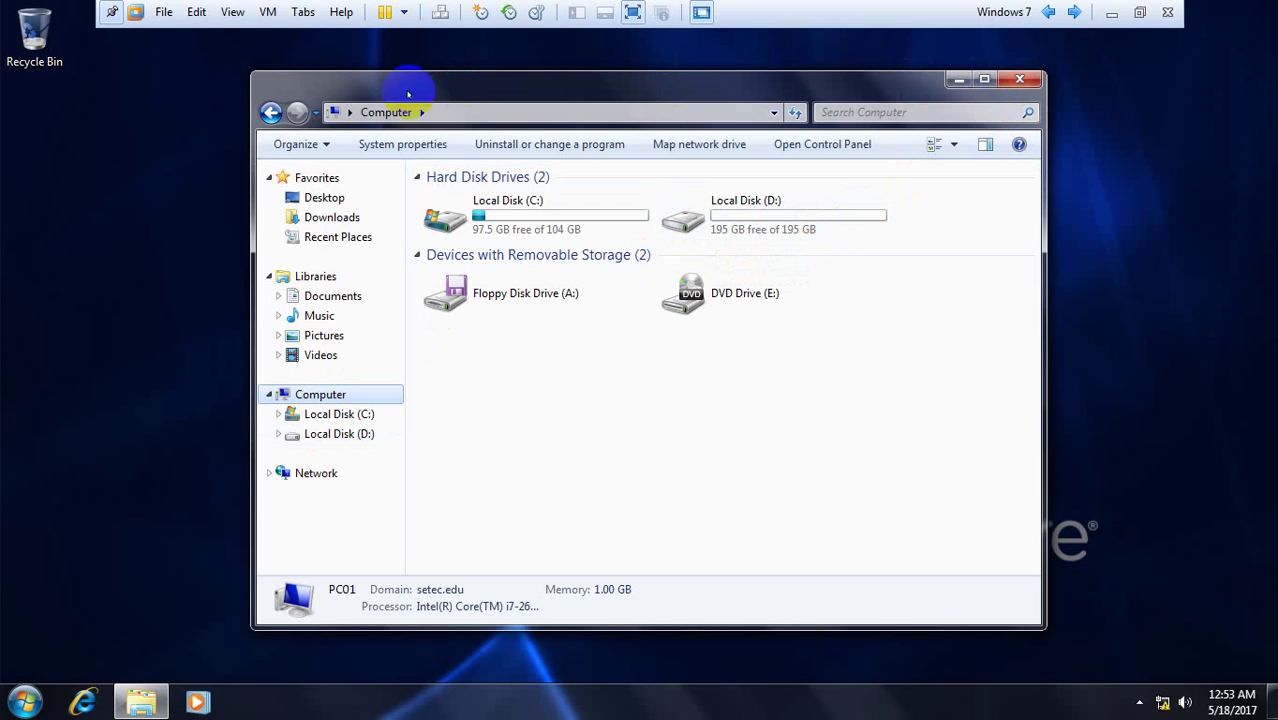
click(1019, 78)
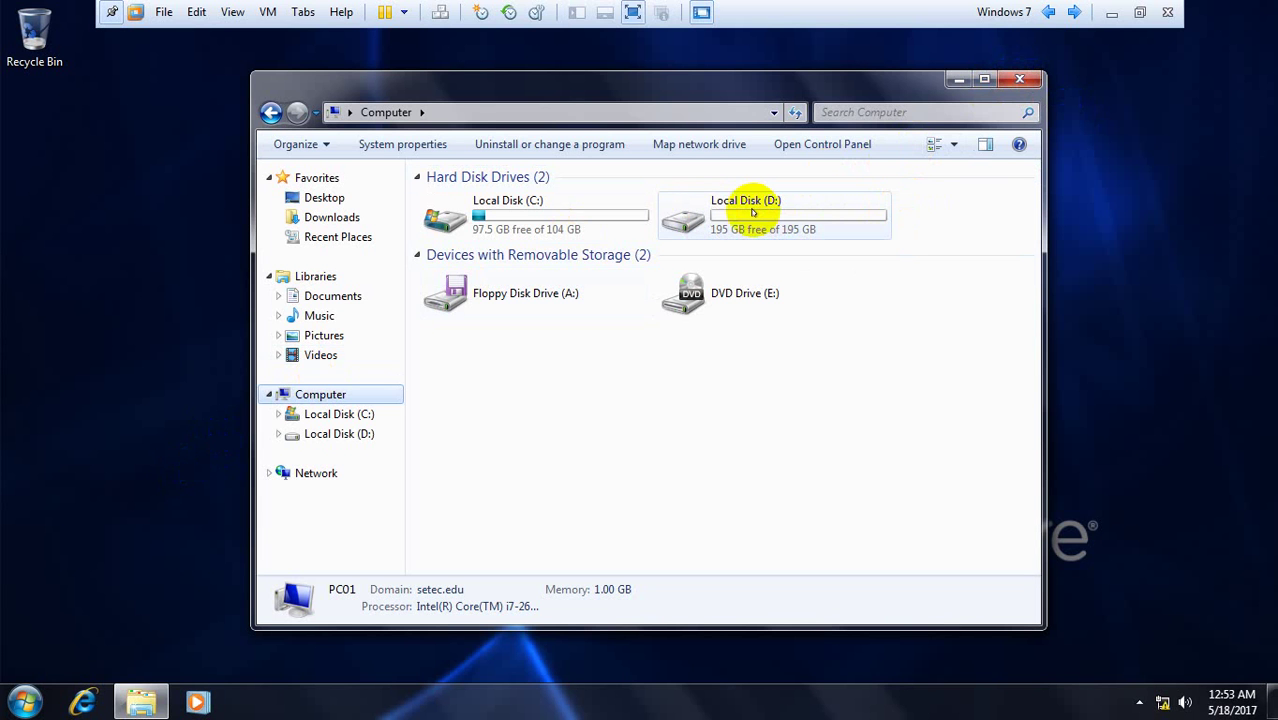
mouse_move(745, 212)
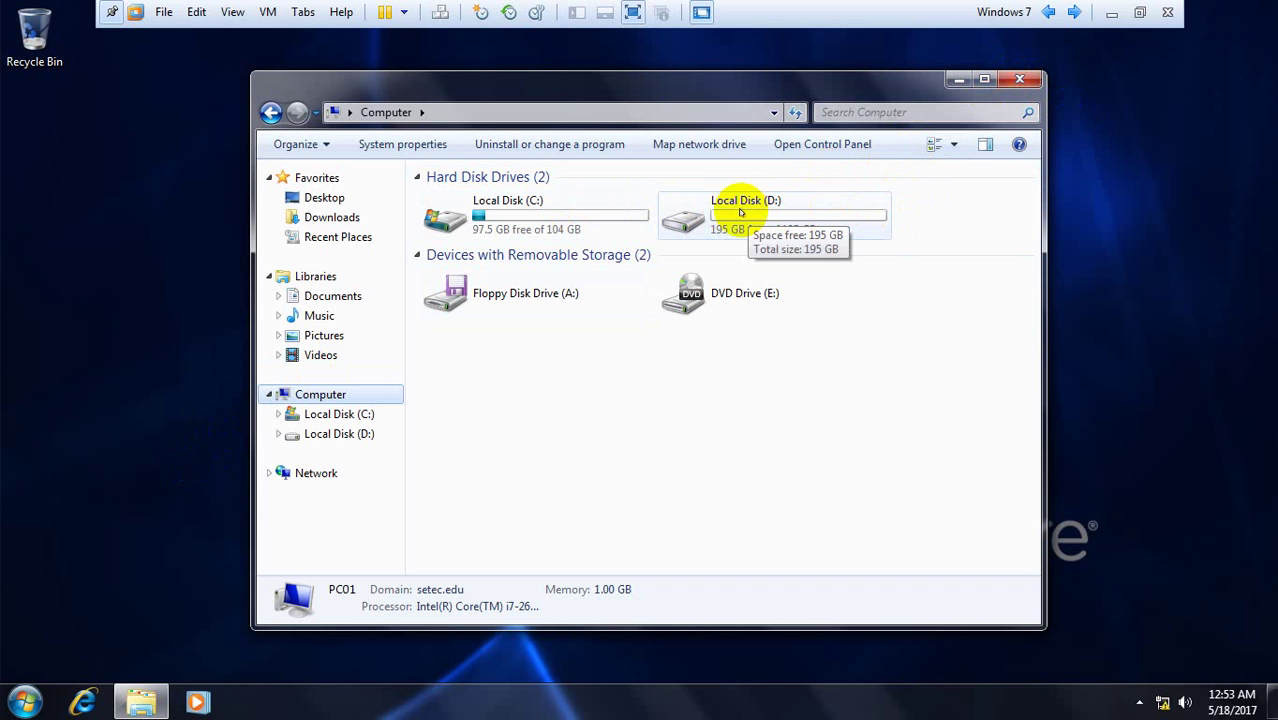
click(1018, 79)
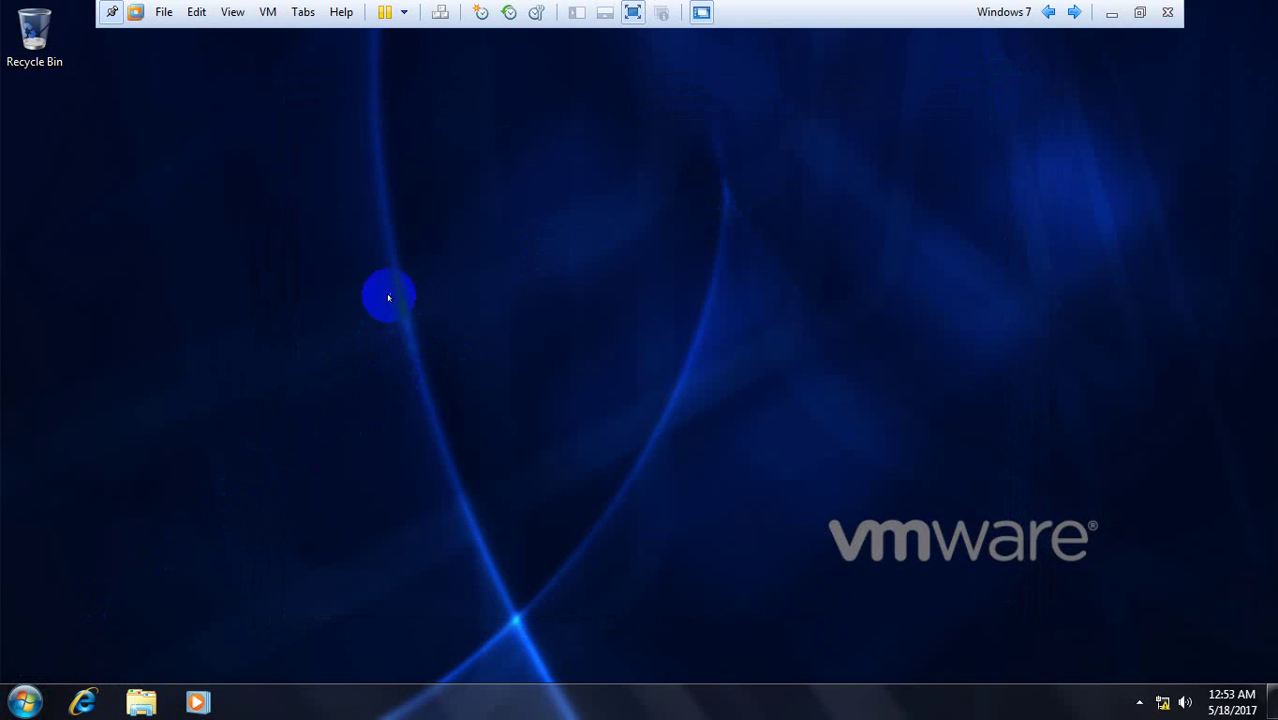
Step: Log off the new local user's session
click(24, 700)
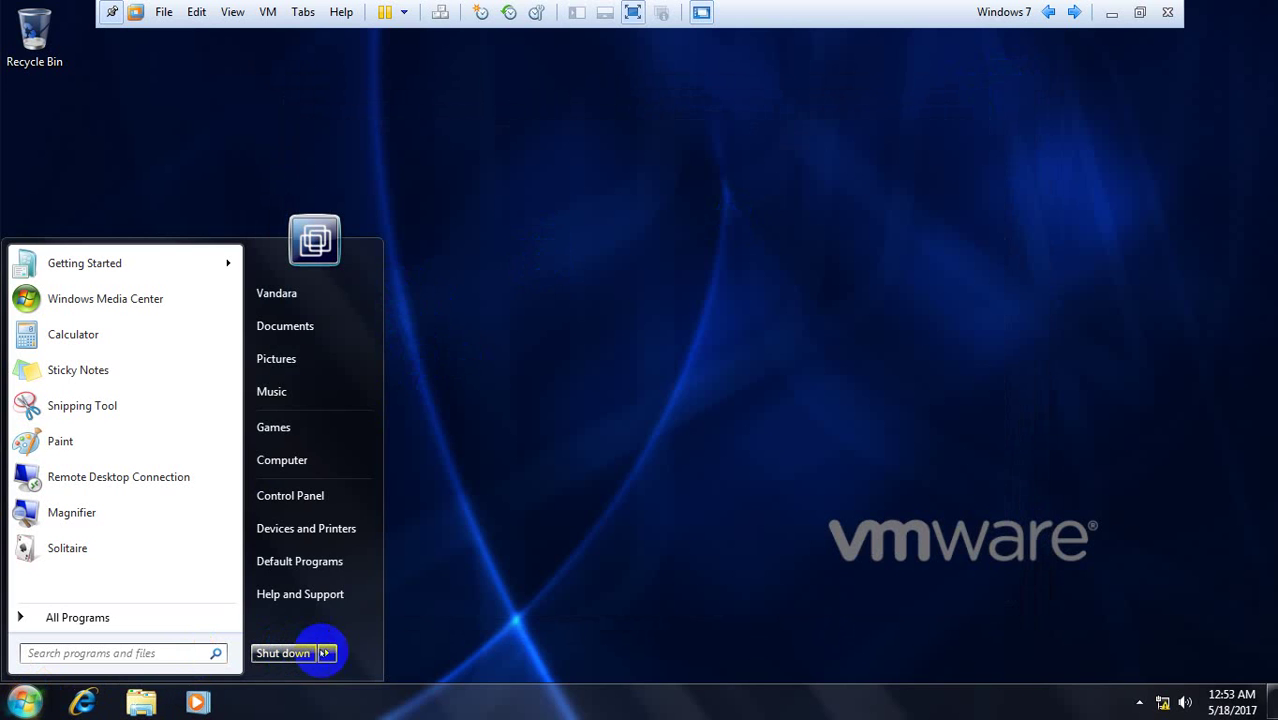
mouse_move(324, 653)
click(379, 581)
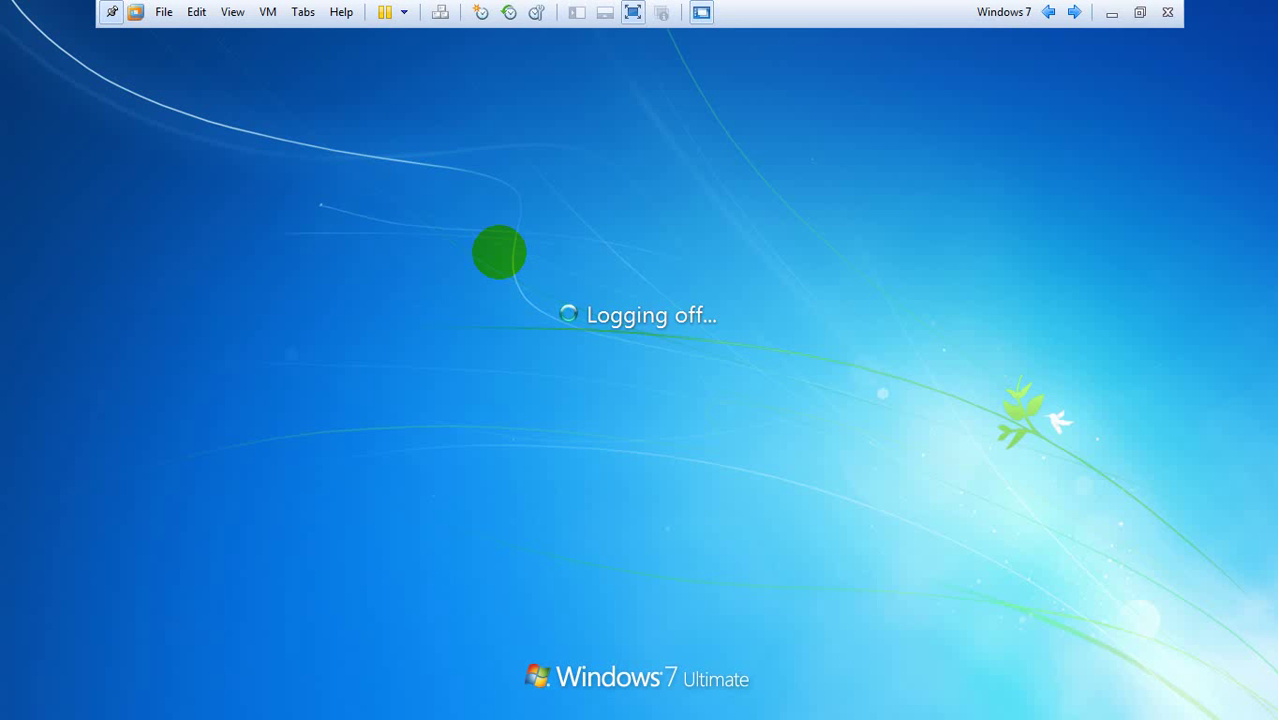
Step: Log on to PC01 as another user with the other local account's user name
click(441, 13)
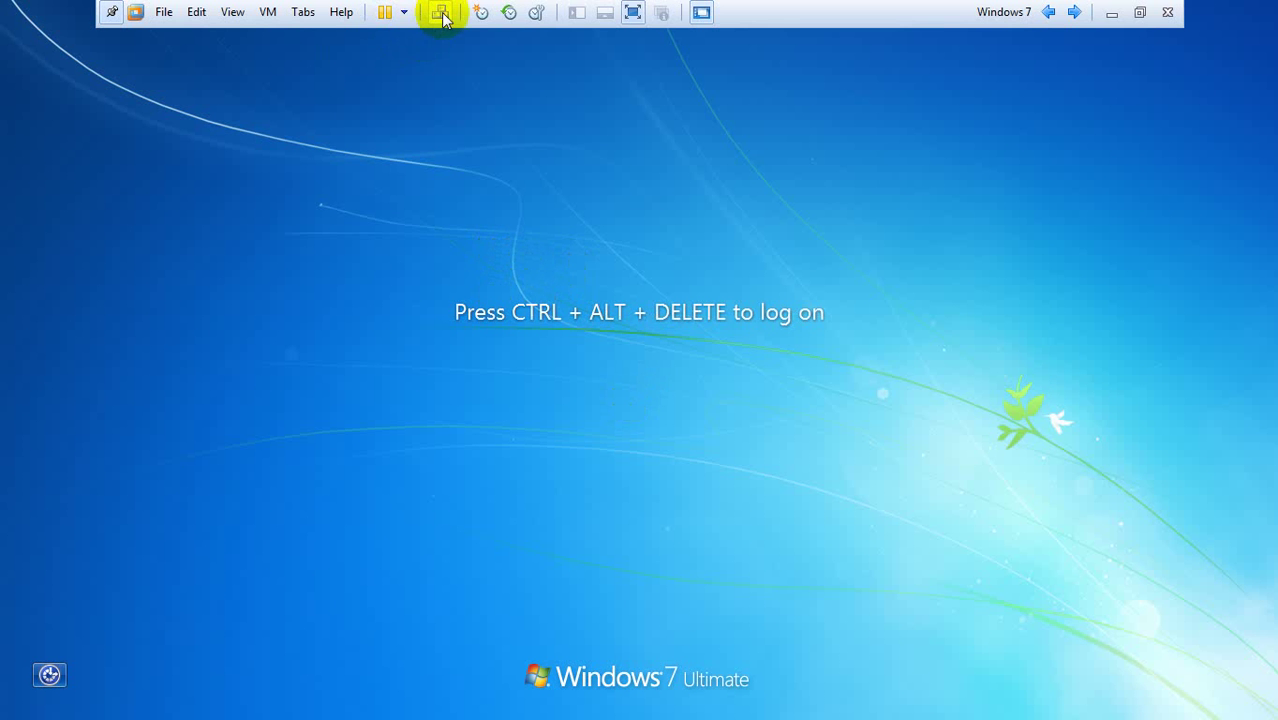
click(628, 537)
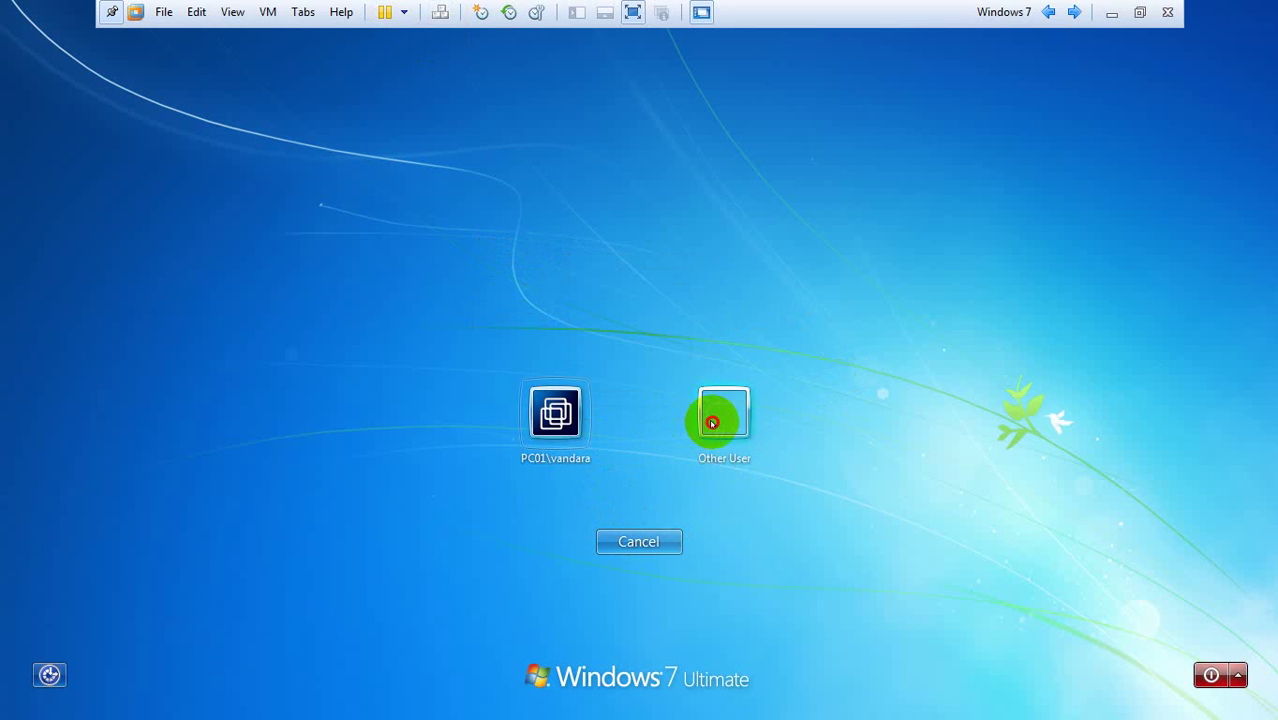
click(712, 423)
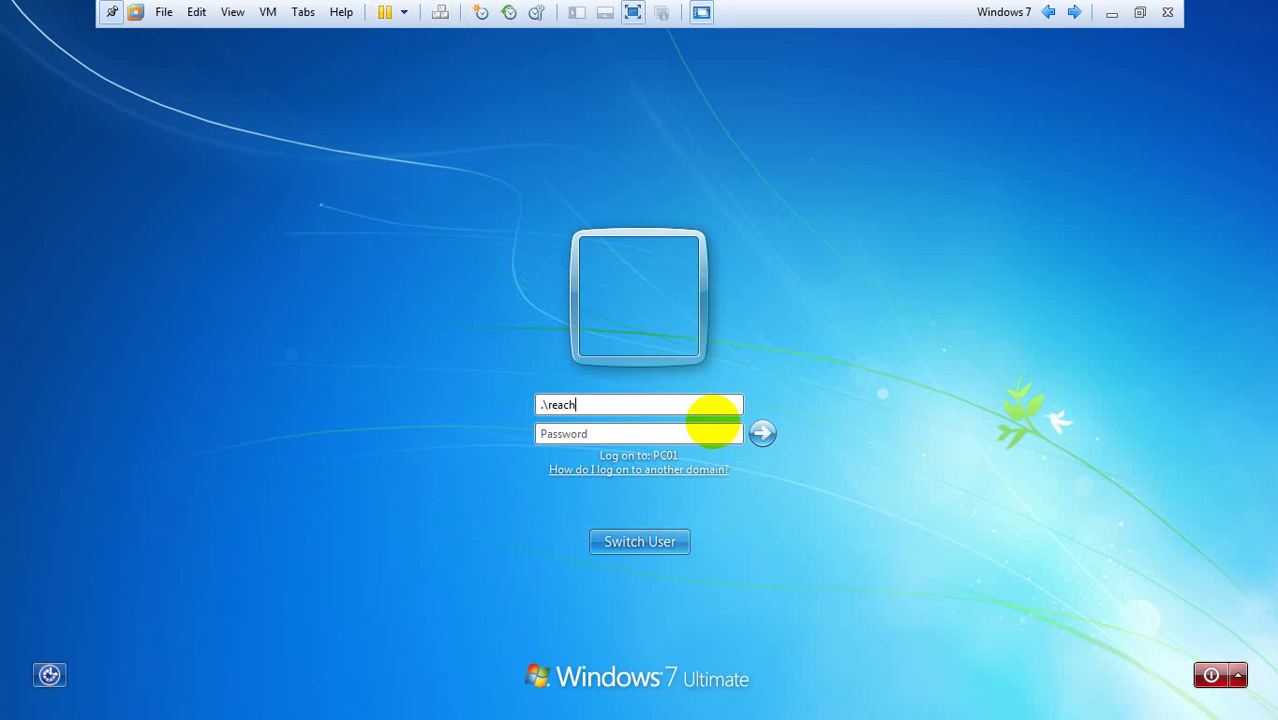
key(Return)
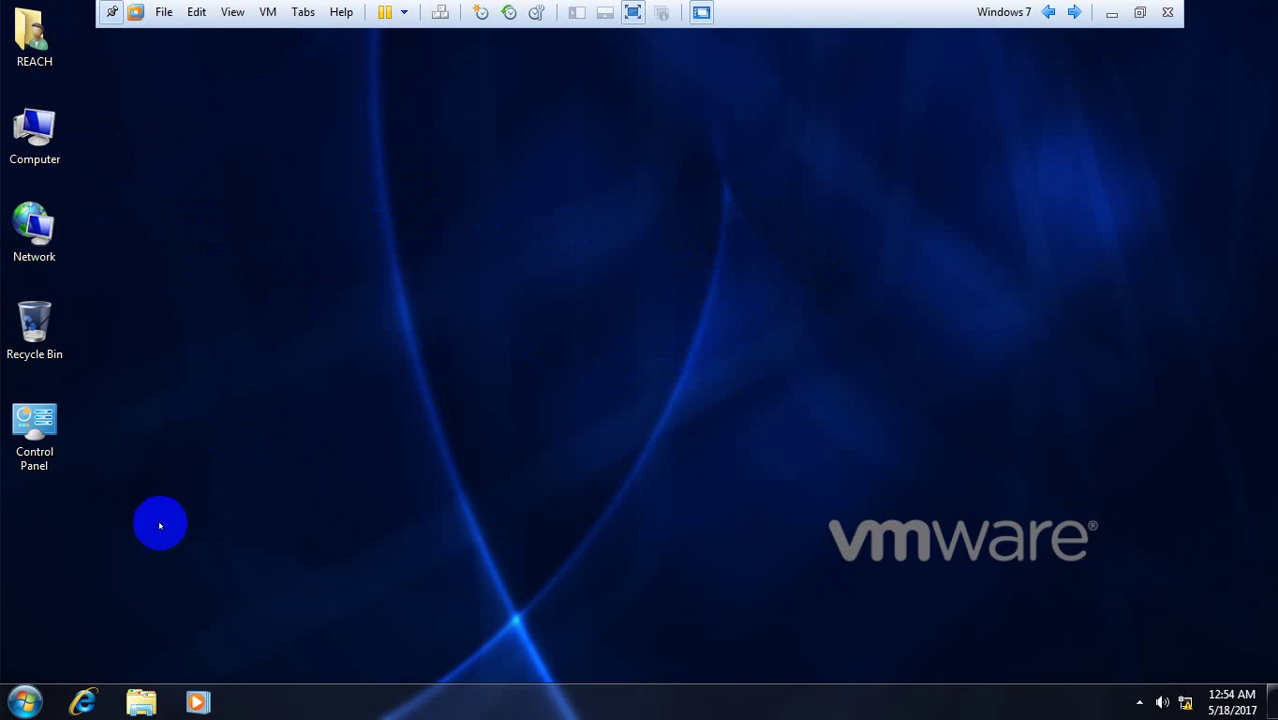
Step: Open Computer Management, review the accounts under Local Users and Groups > Users, and close the window
right_click(37, 150)
click(165, 180)
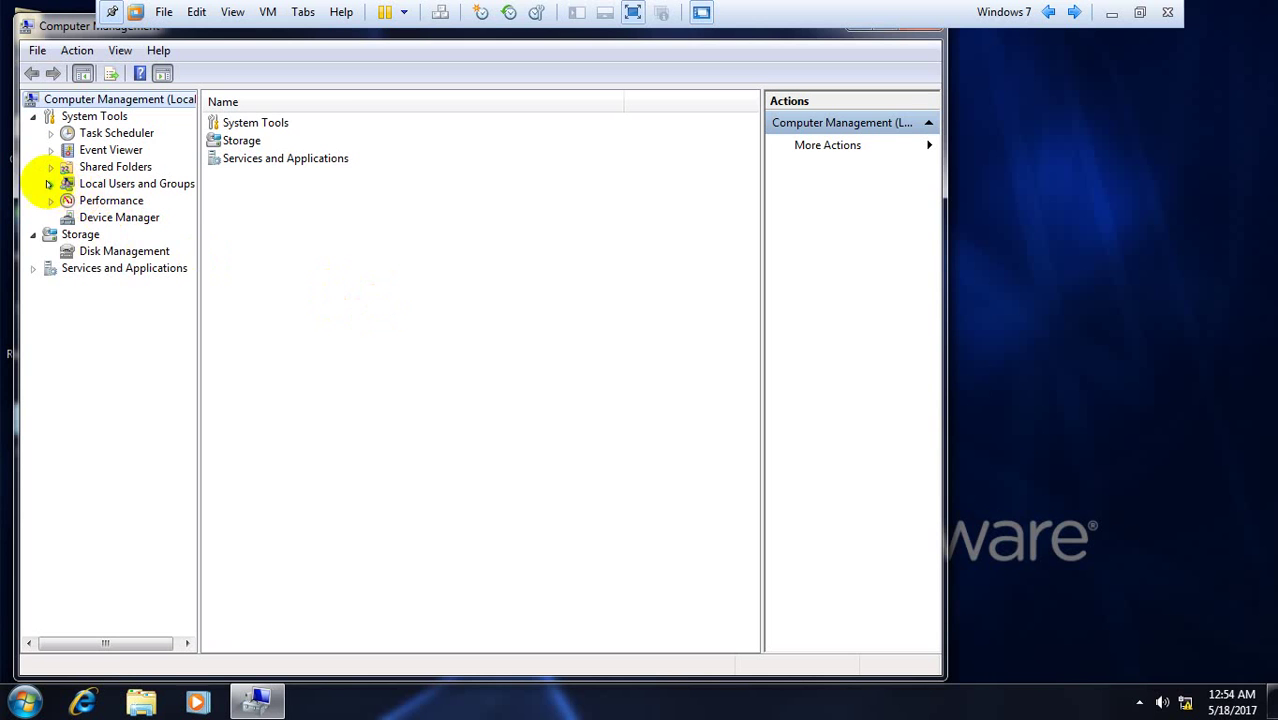
click(51, 185)
click(109, 200)
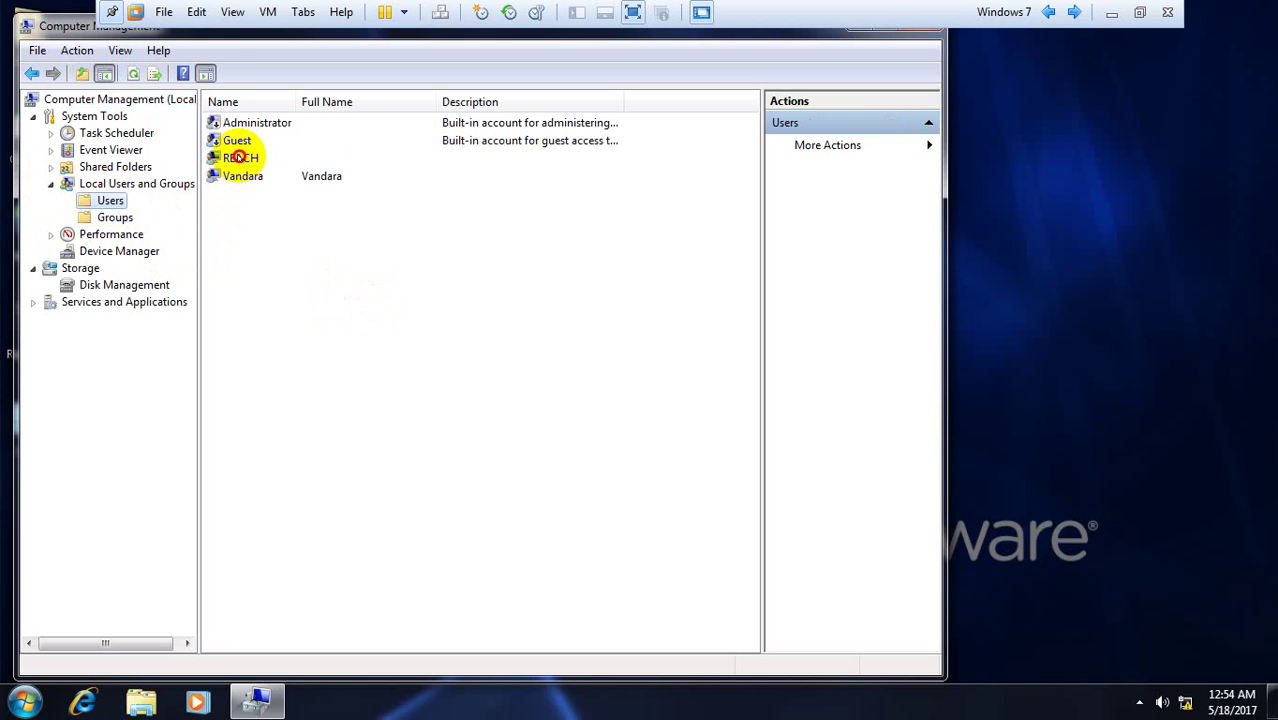
click(236, 176)
click(238, 158)
click(240, 176)
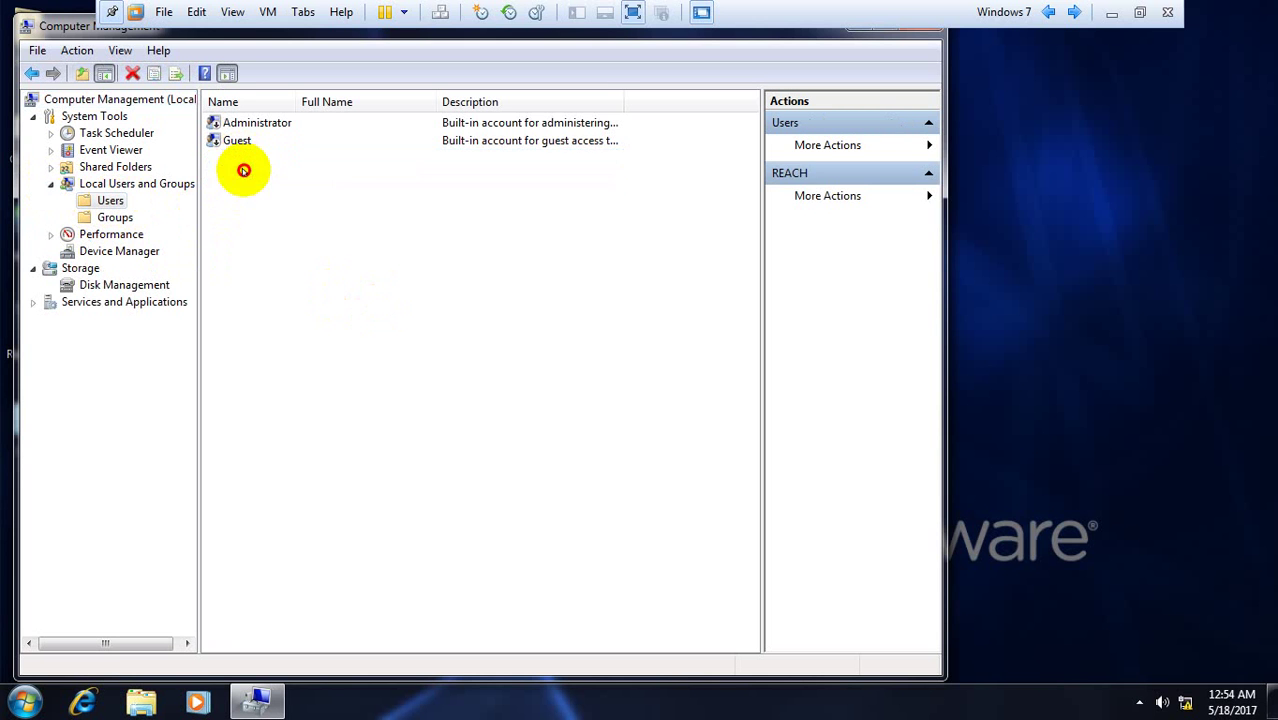
click(243, 160)
click(247, 180)
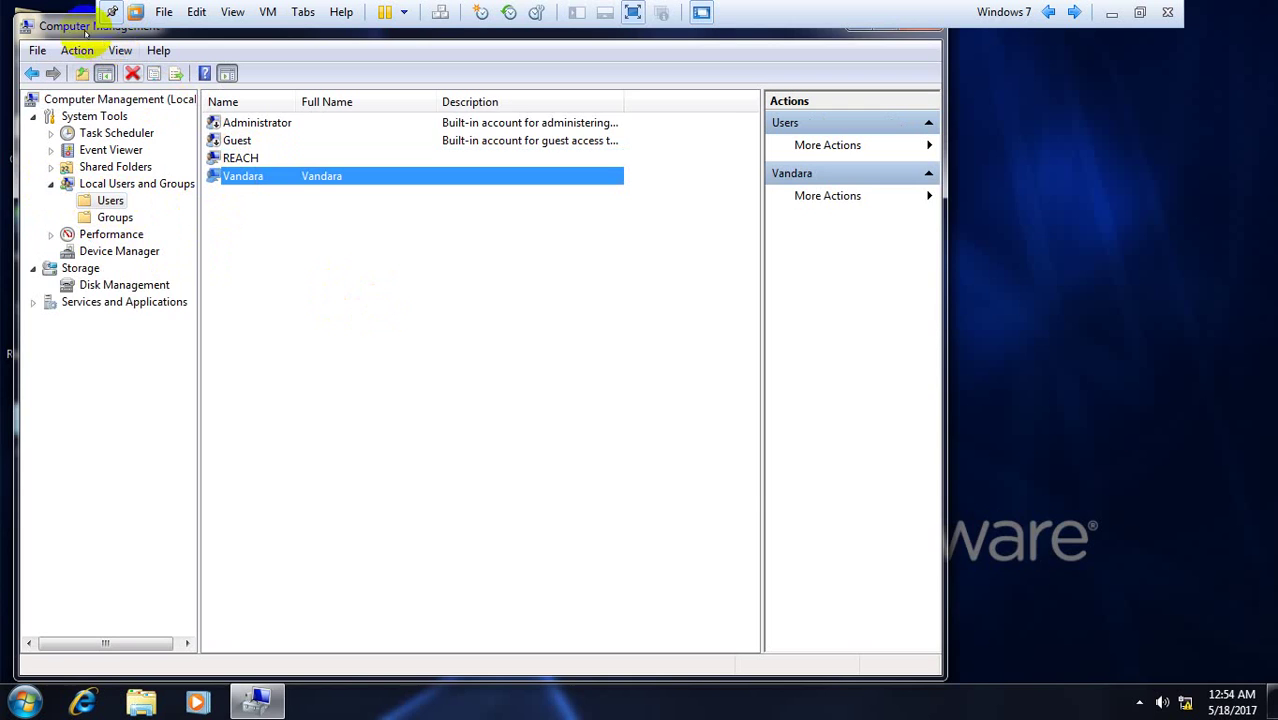
double_click(88, 28)
click(1041, 80)
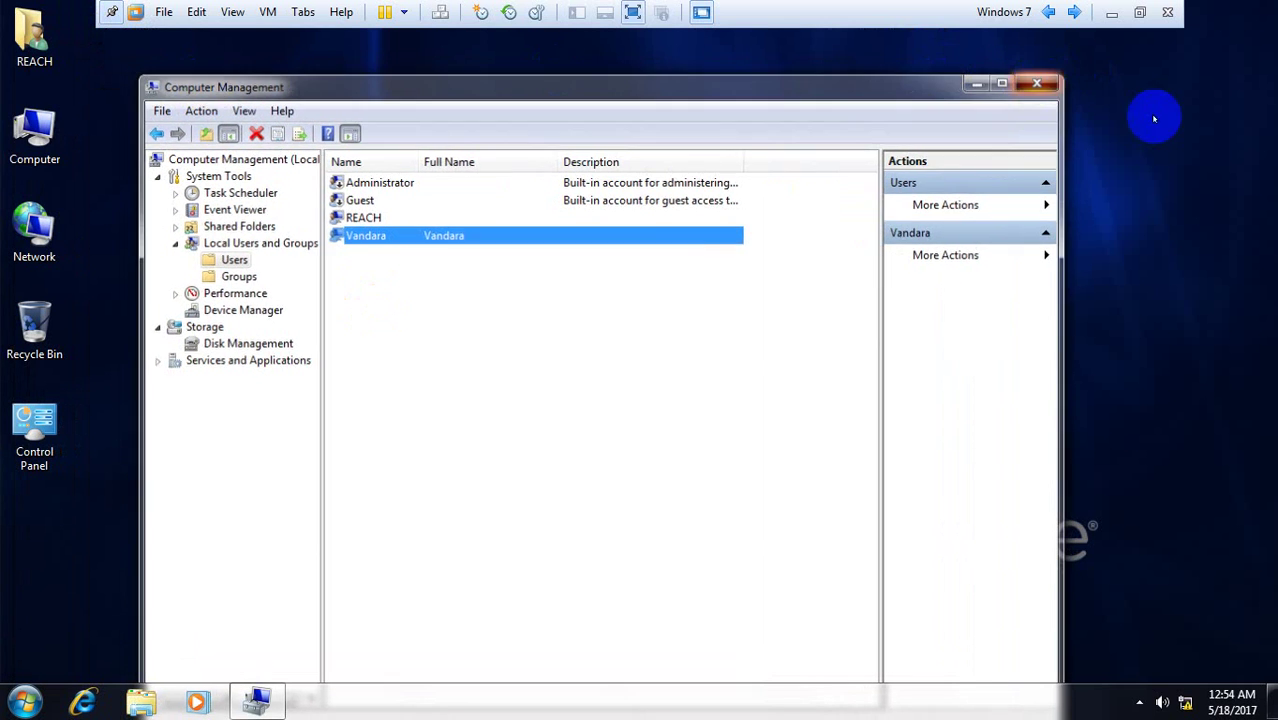
Step: Open the properties of Local Disk (D:) from Computer
double_click(34, 132)
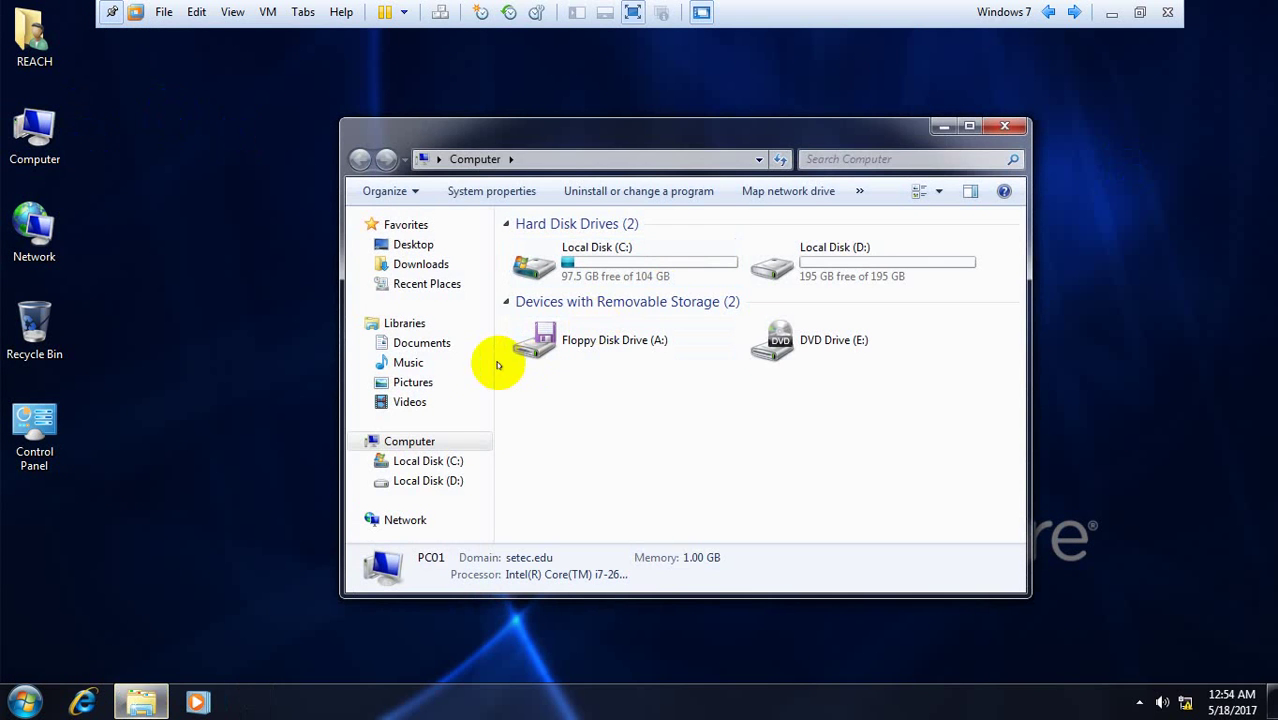
drag(600, 131, 480, 108)
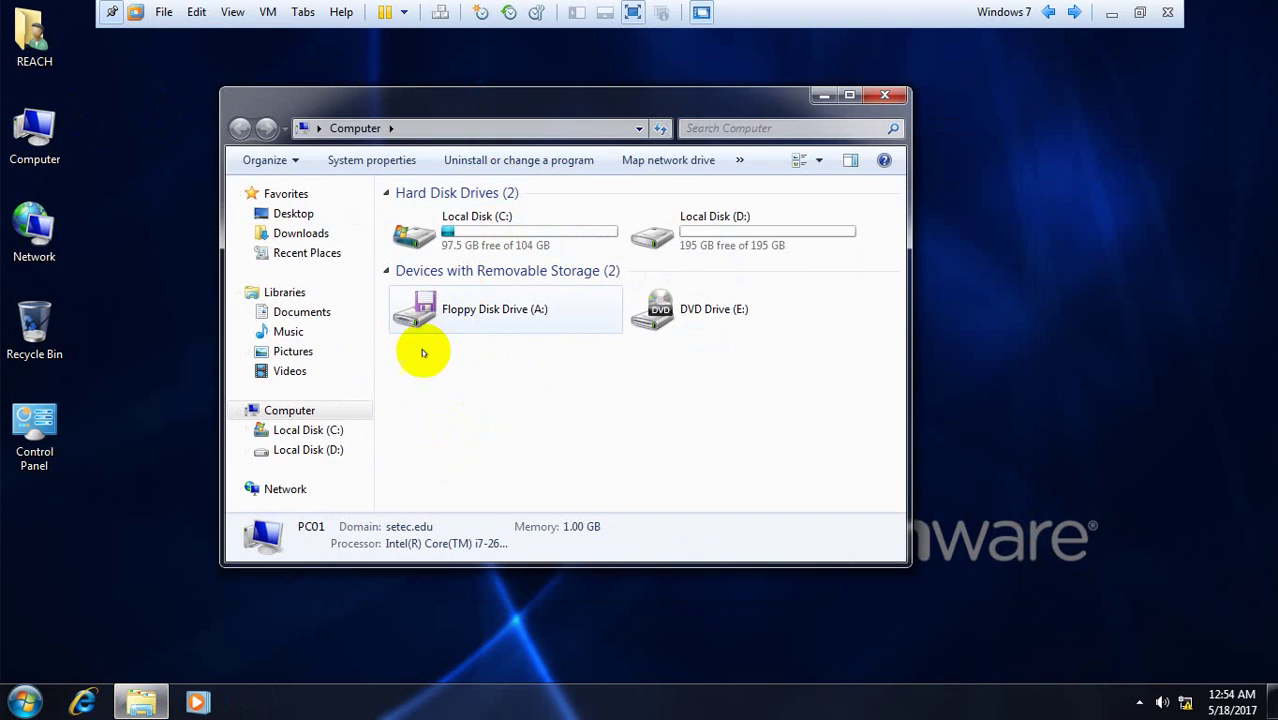
click(310, 451)
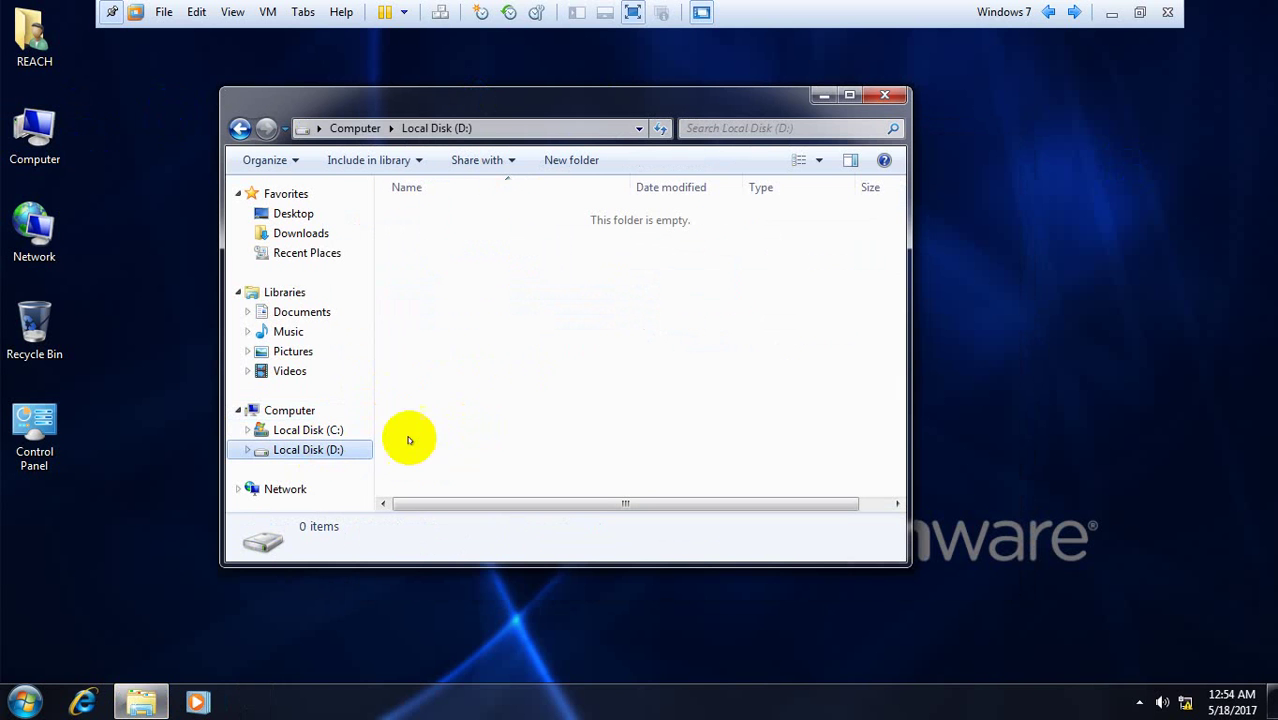
right_click(319, 449)
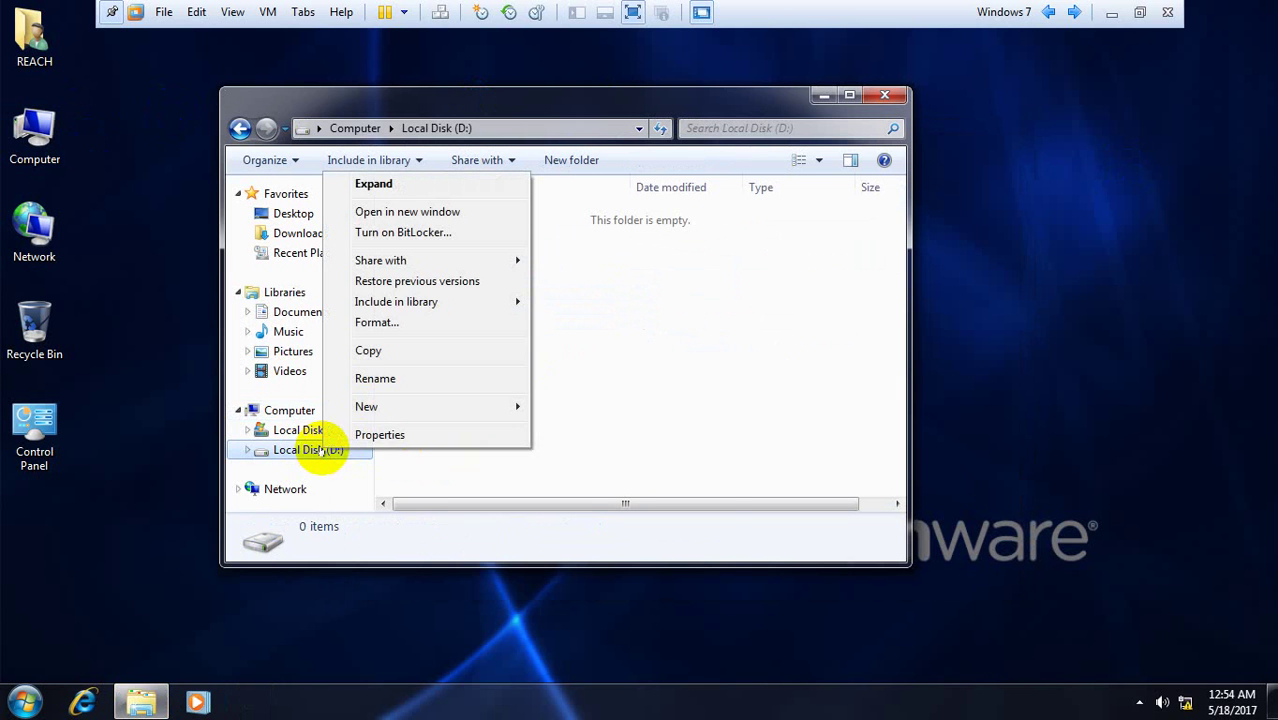
click(380, 435)
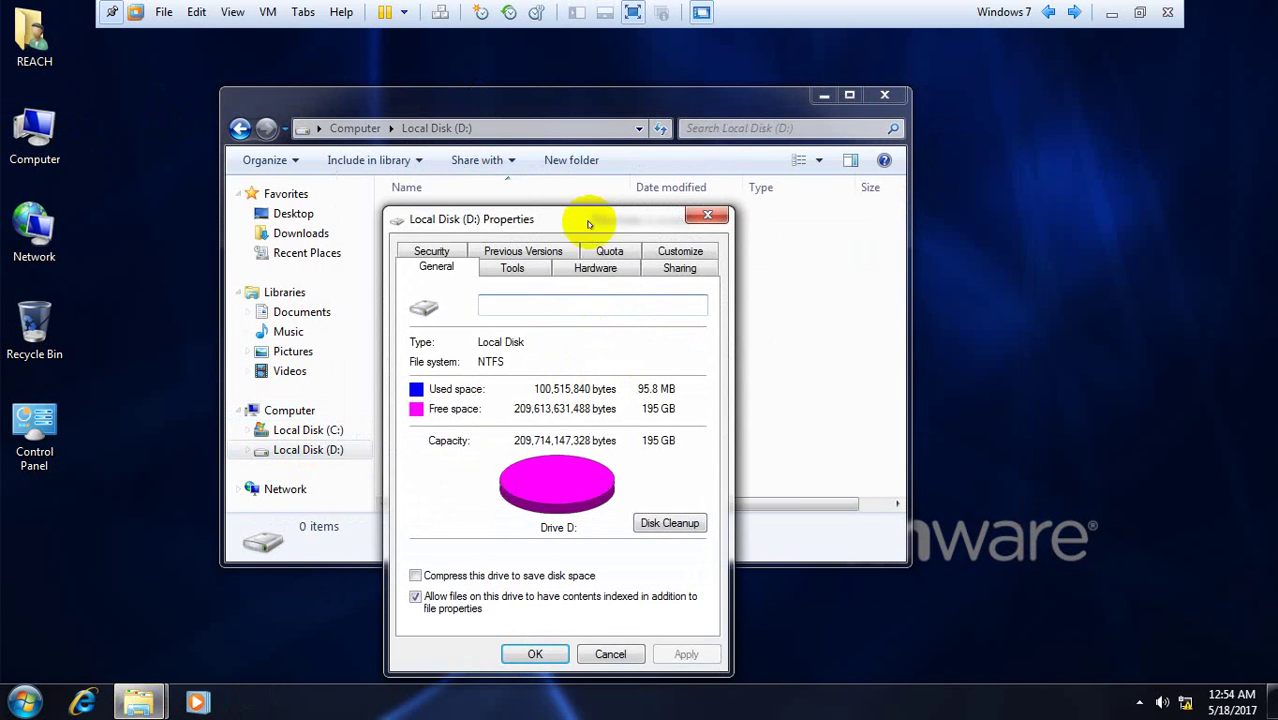
drag(585, 222, 620, 110)
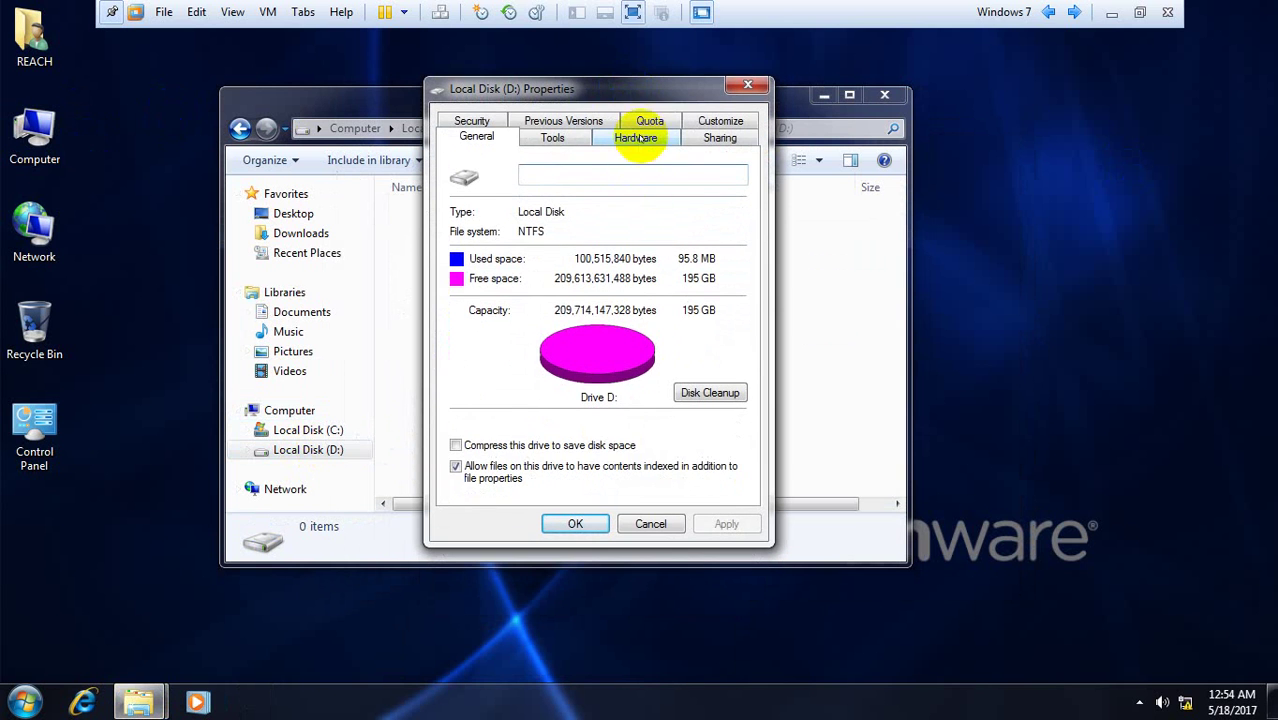
Step: Show the quota settings for drive D:, enable quota management, and deny disk space to users exceeding the quota limit
click(649, 120)
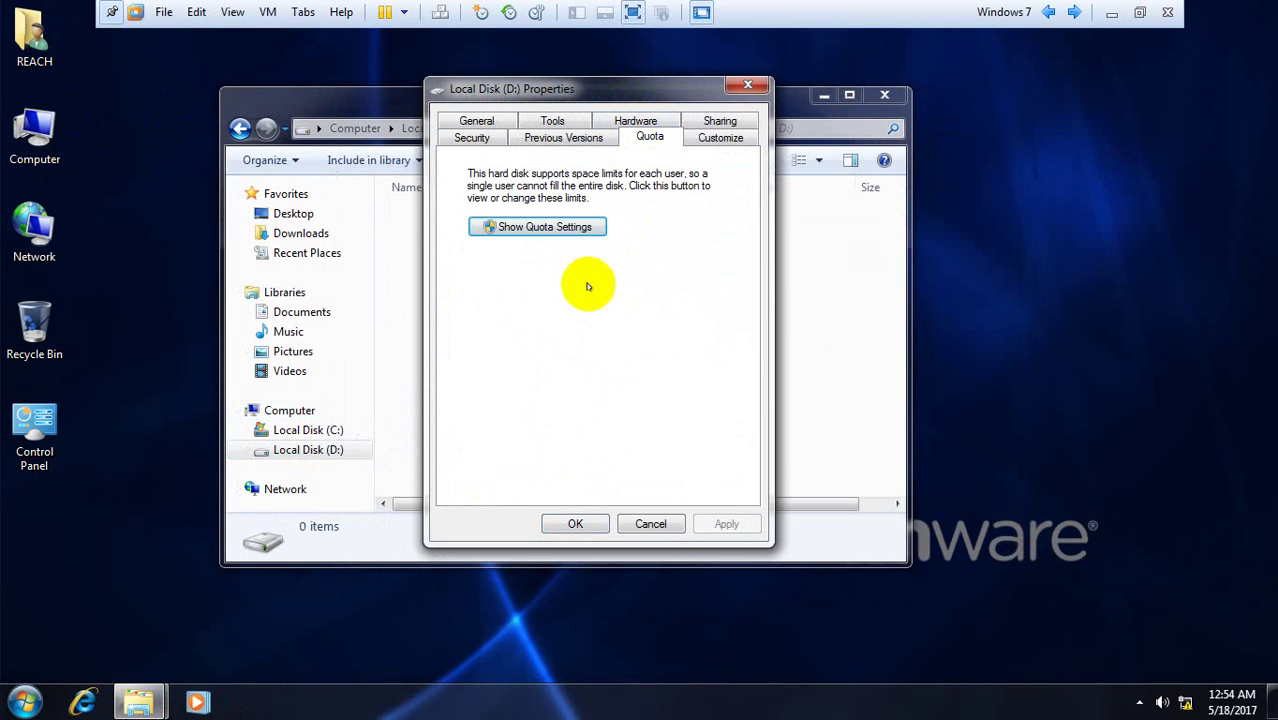
click(519, 227)
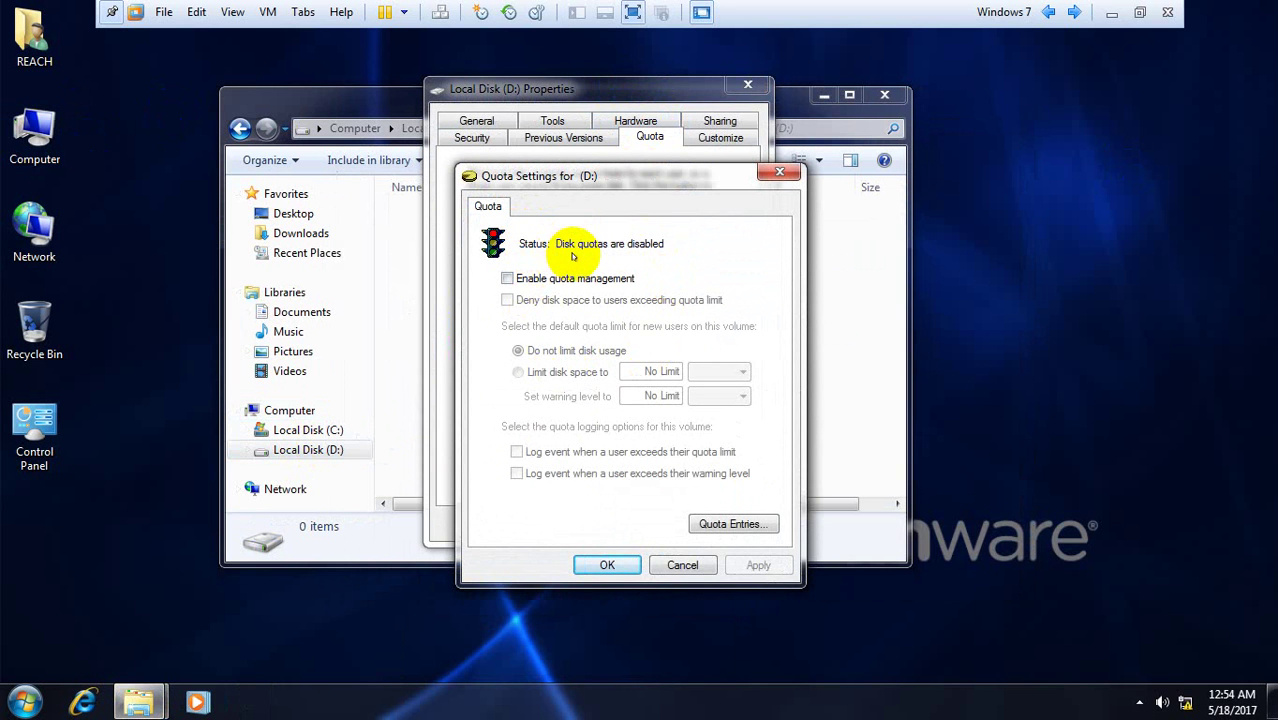
click(508, 280)
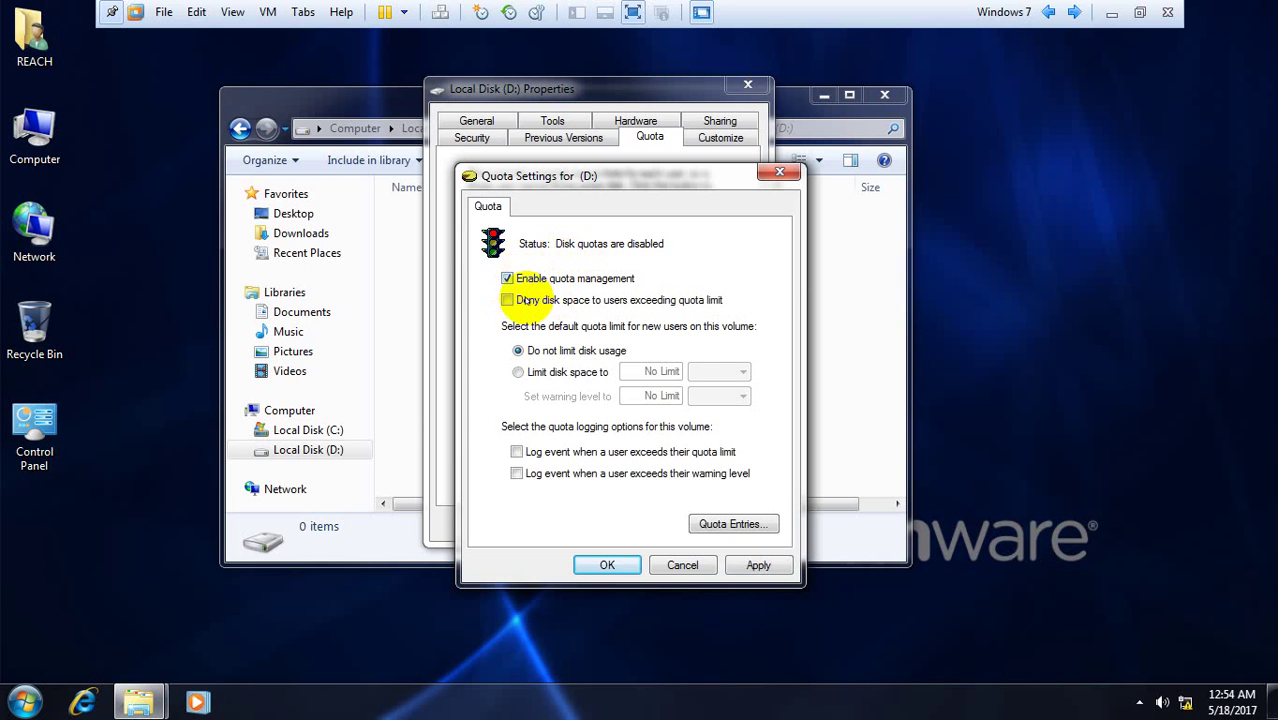
click(506, 300)
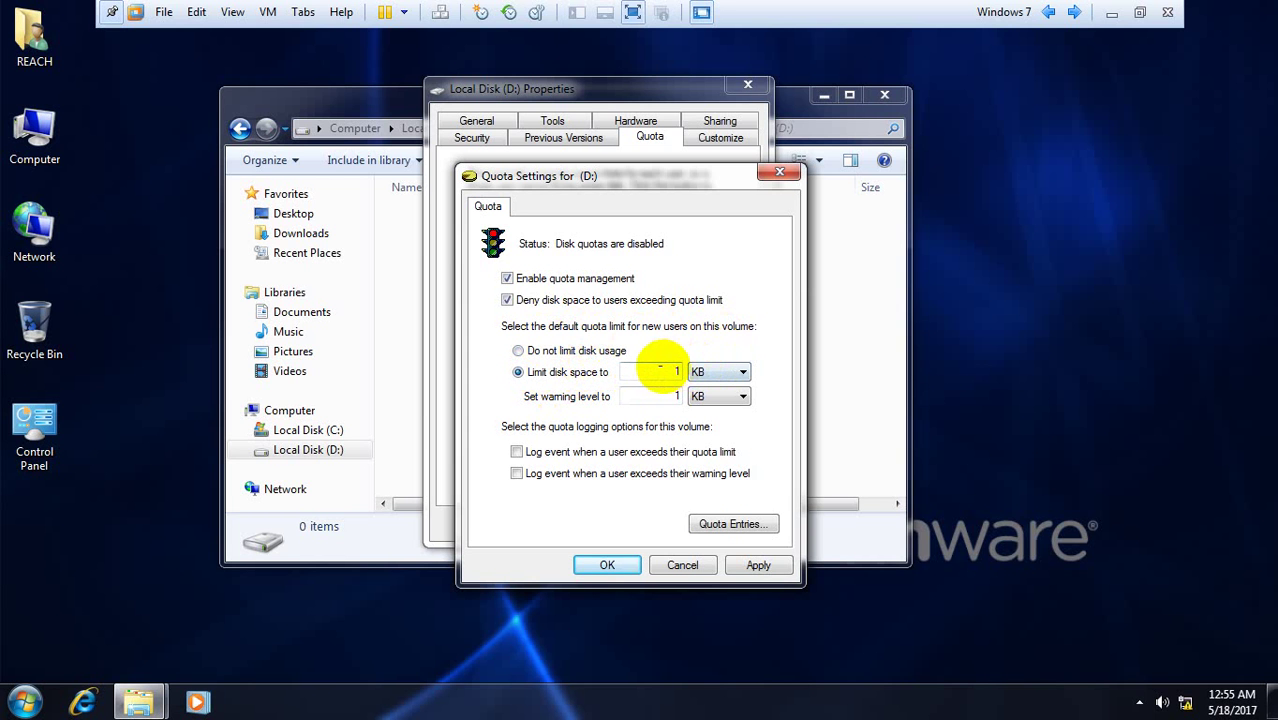
Step: Try a default disk space limit of 1 MB for new users, and return to Do not limit disk usage
drag(658, 370, 696, 366)
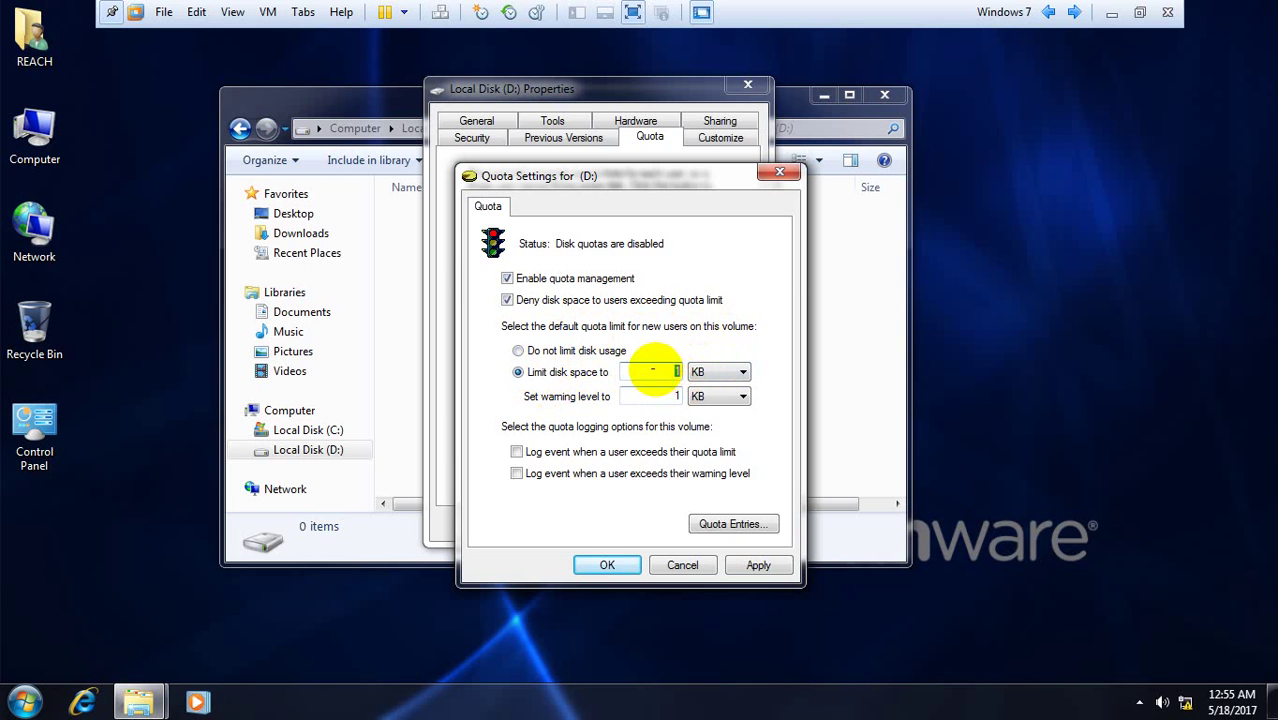
click(681, 370)
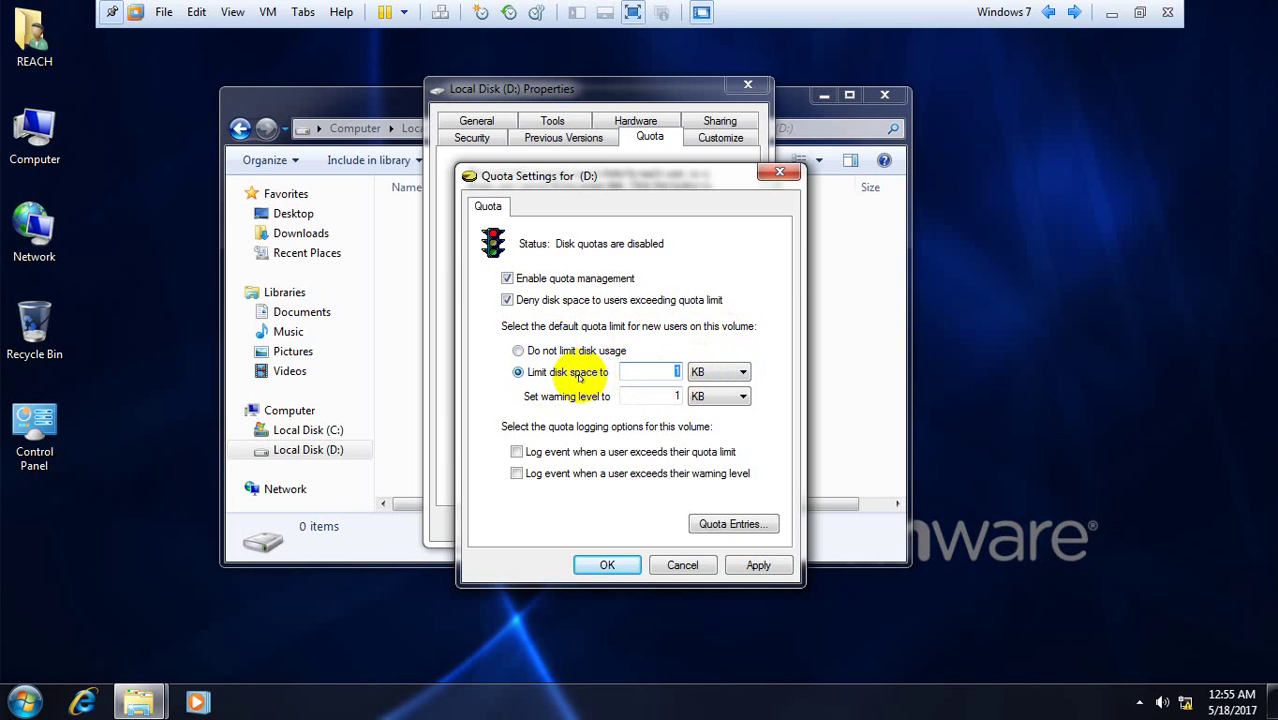
click(726, 374)
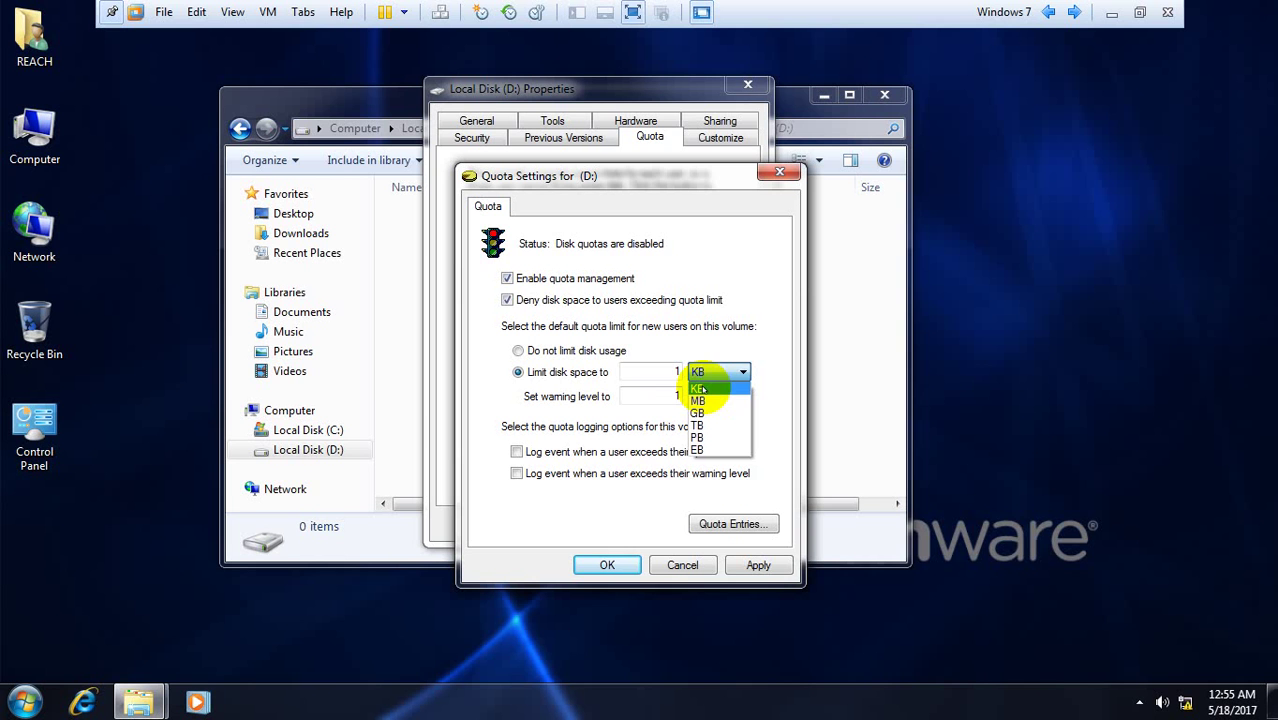
click(653, 368)
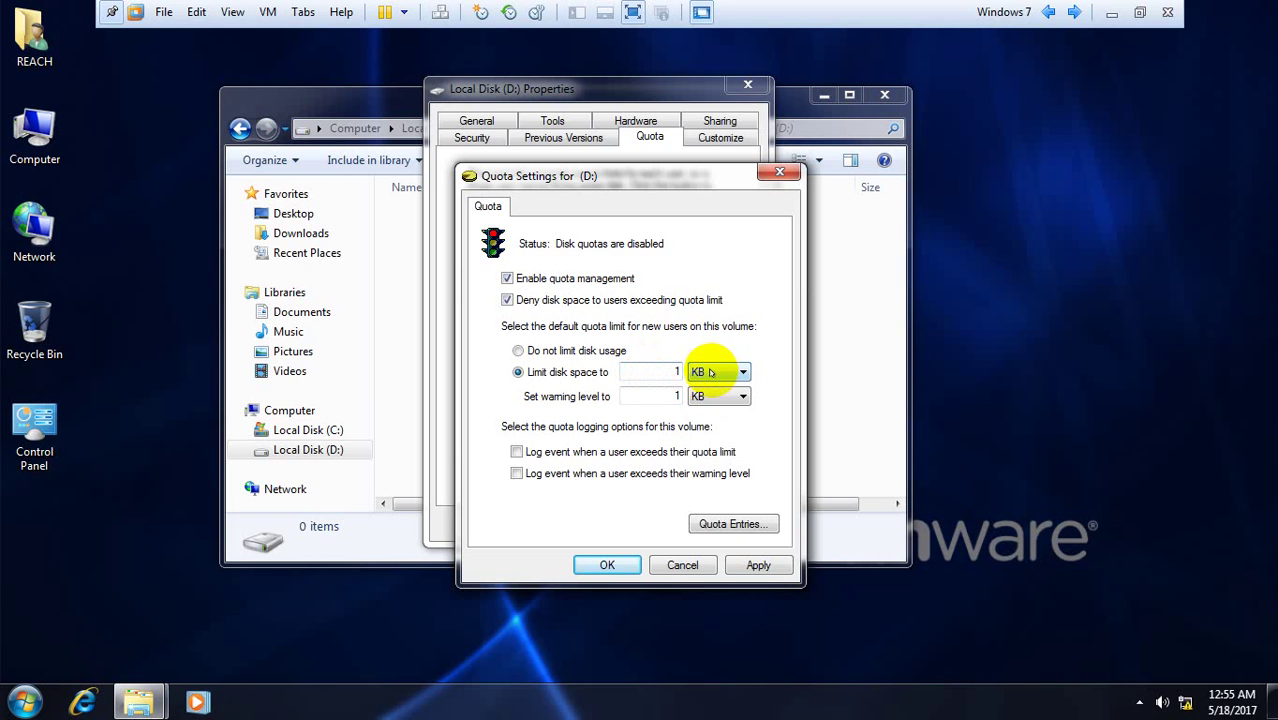
click(712, 372)
click(702, 384)
click(662, 368)
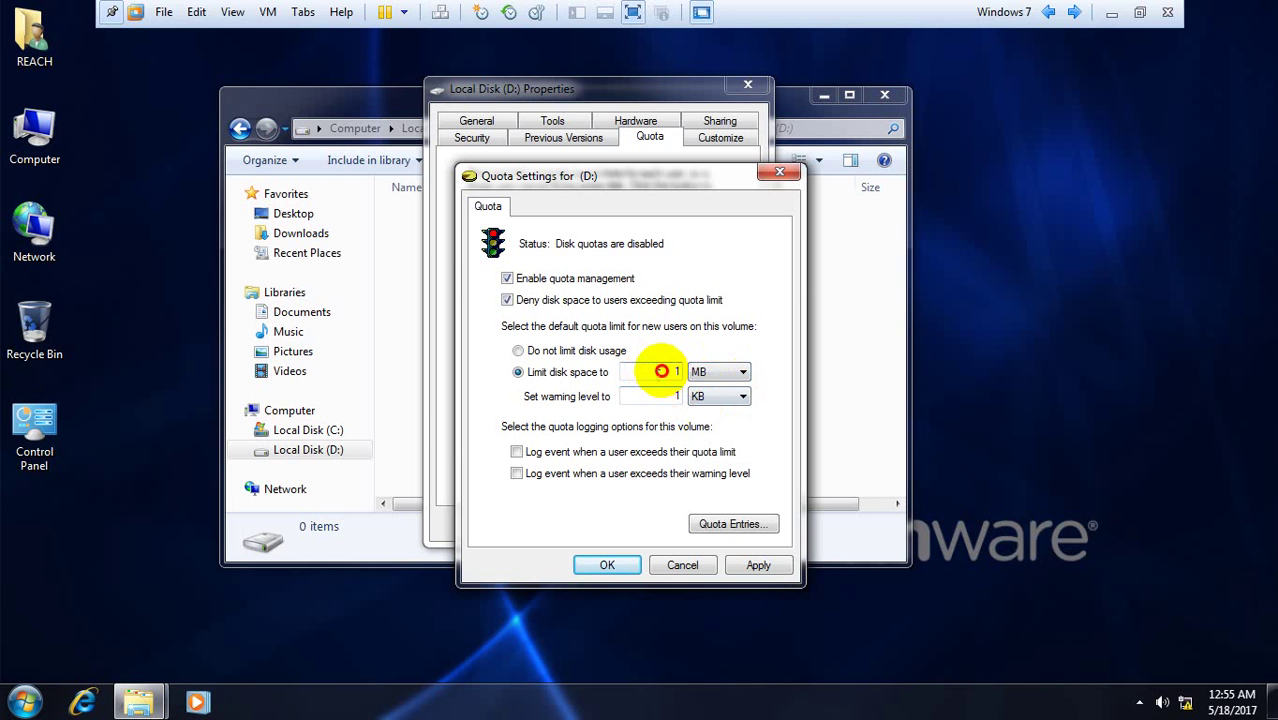
click(703, 371)
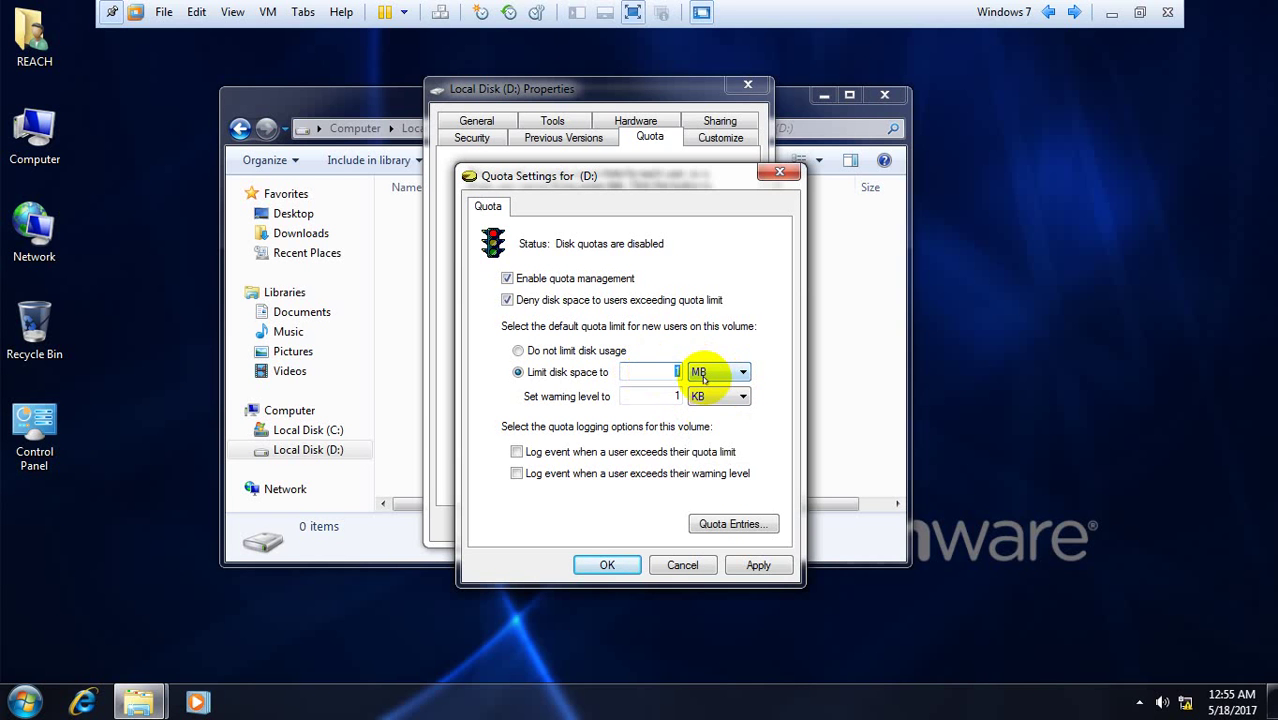
click(629, 373)
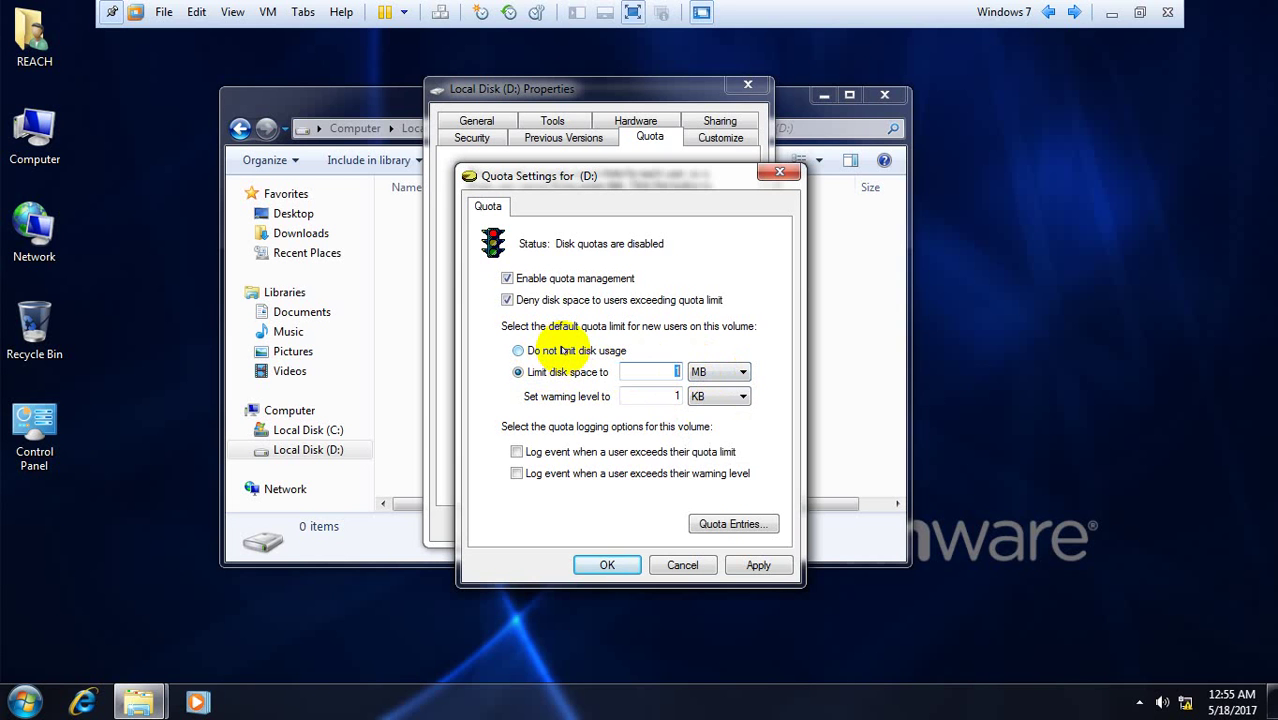
click(563, 349)
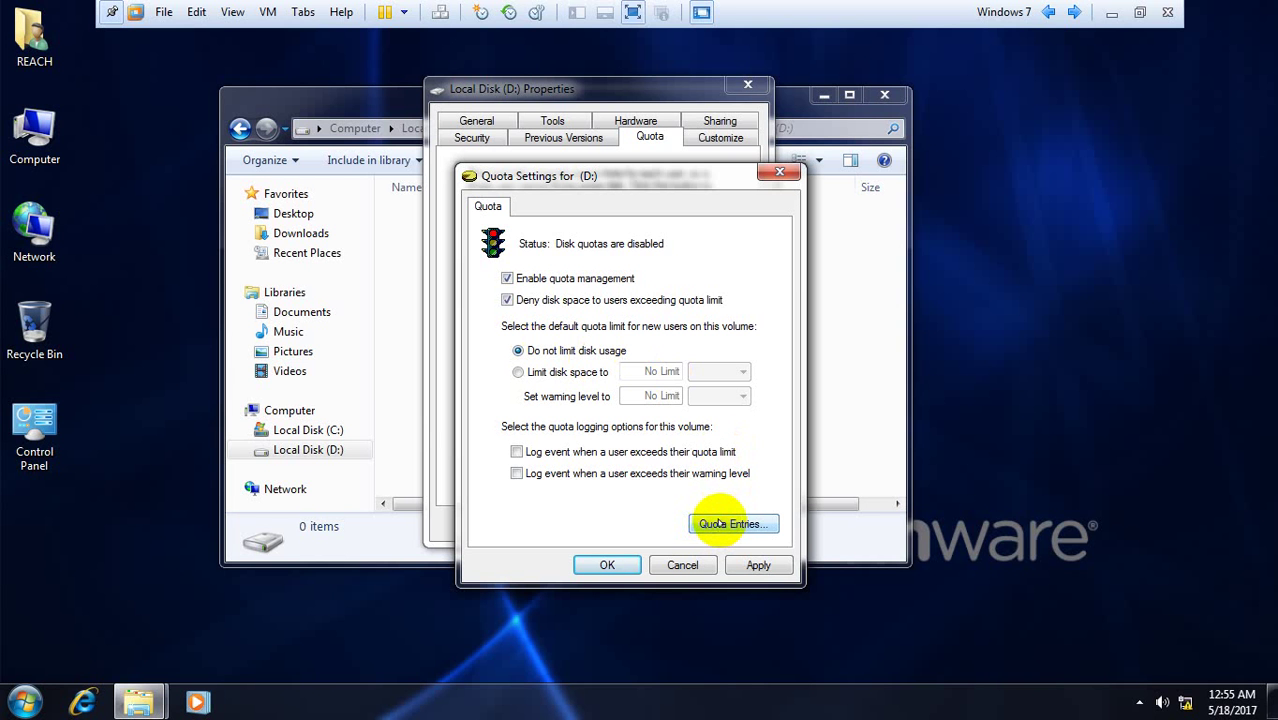
Step: Open the quota entries for drive D:, narrow the window, and start a new quota entry
click(753, 526)
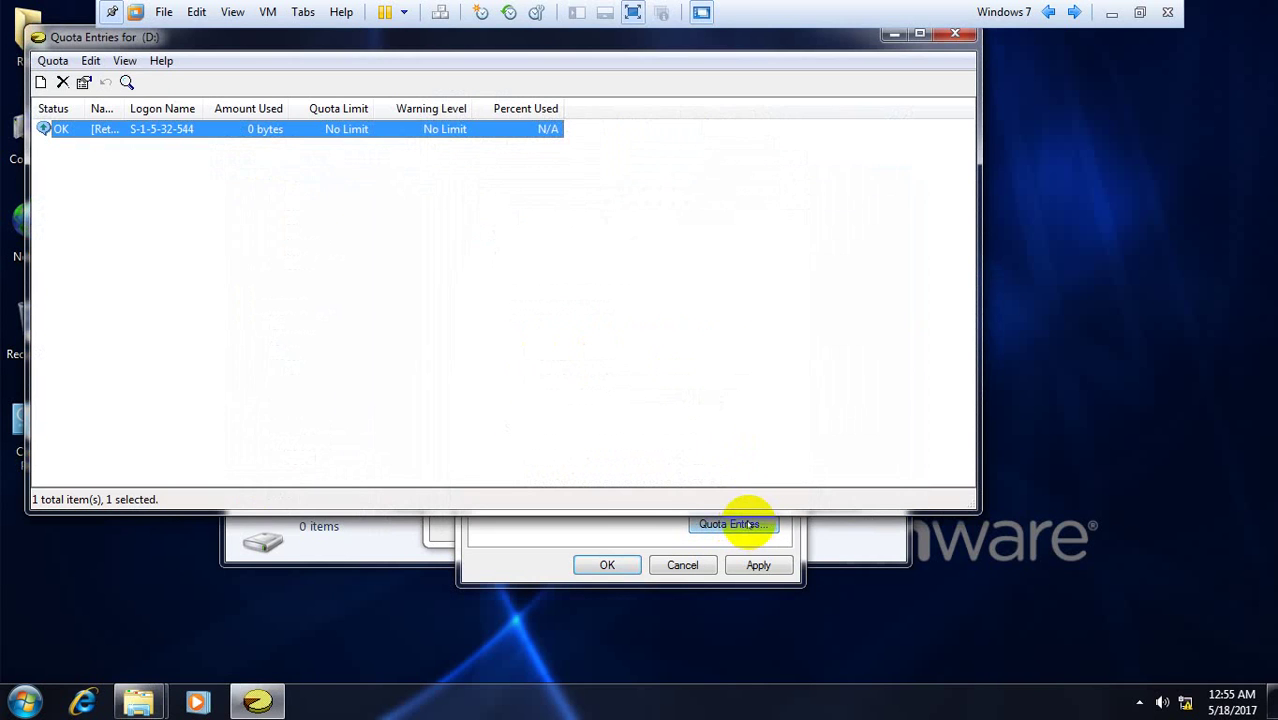
drag(155, 37, 401, 122)
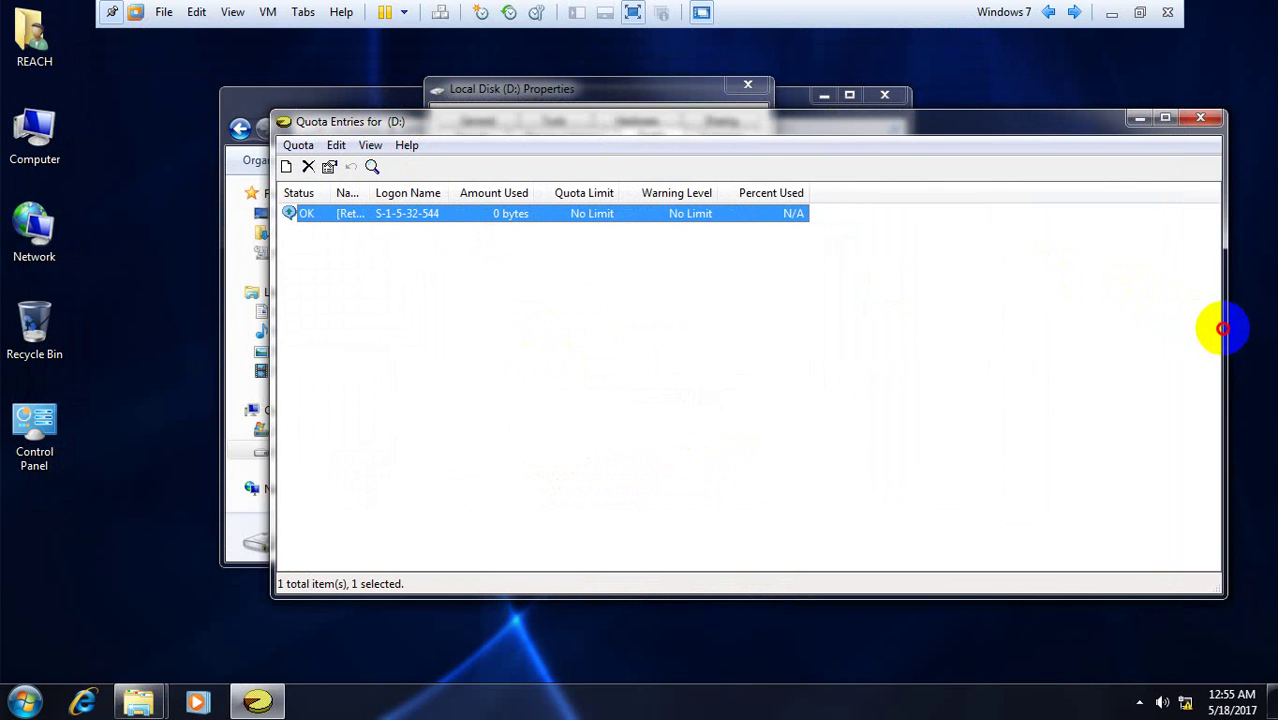
drag(1230, 331, 1020, 310)
click(297, 147)
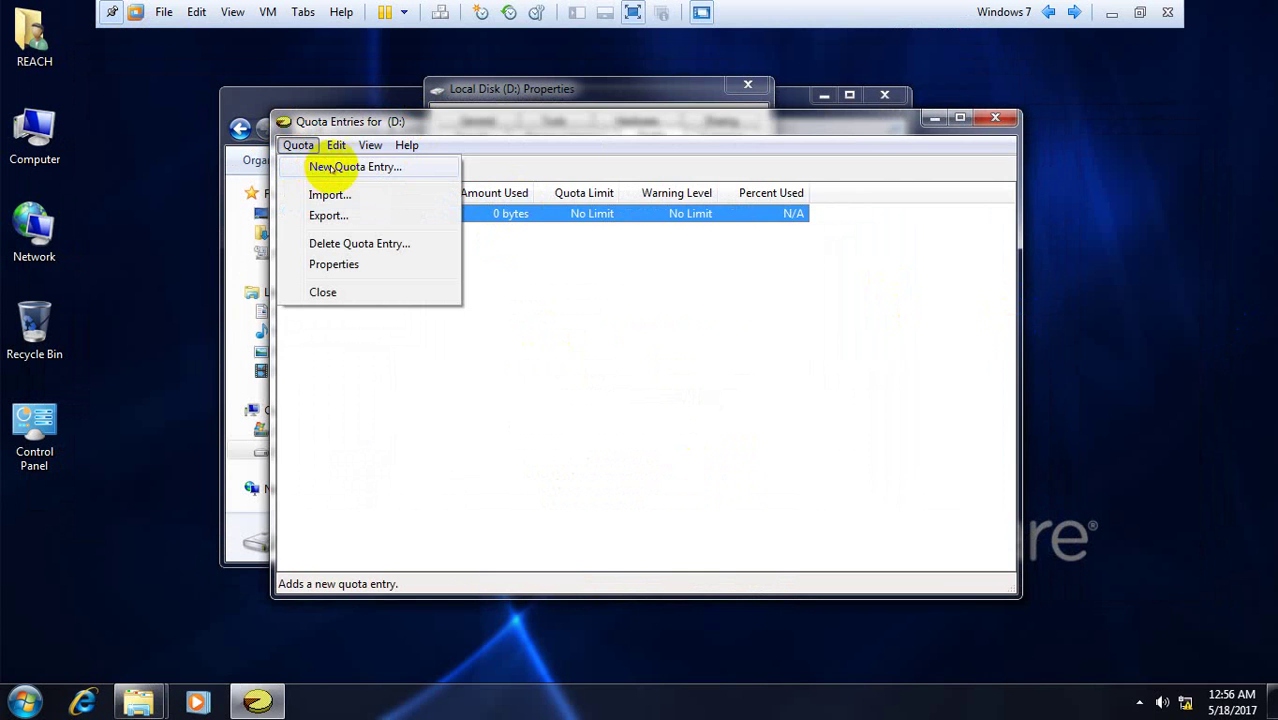
click(338, 166)
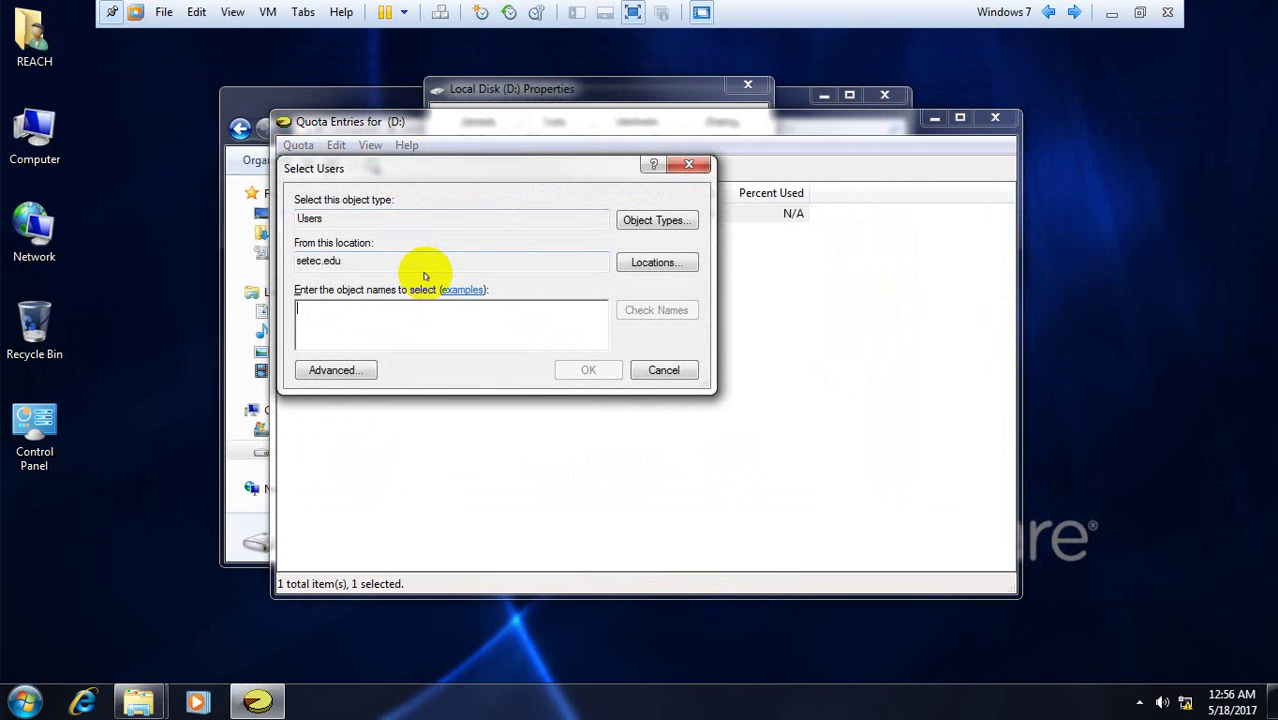
Step: Try to look up the local user's name in the setec.edu location for the new quota entry
click(395, 175)
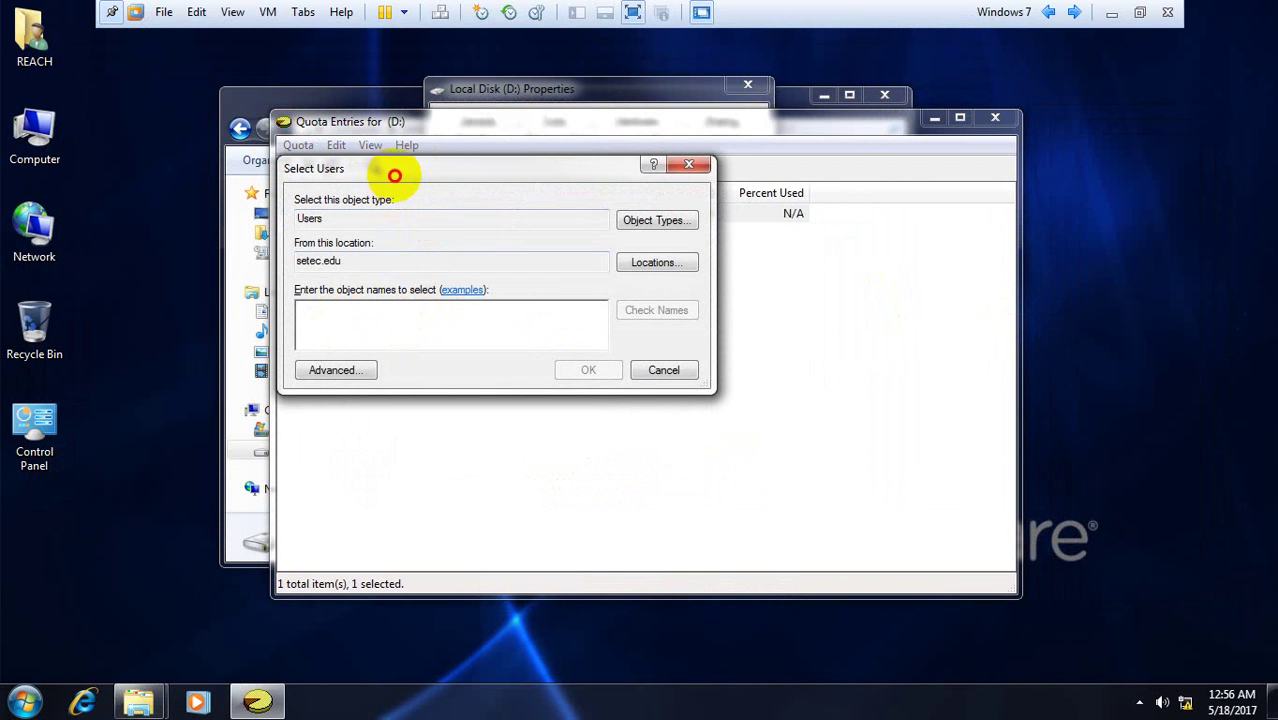
drag(395, 175, 451, 186)
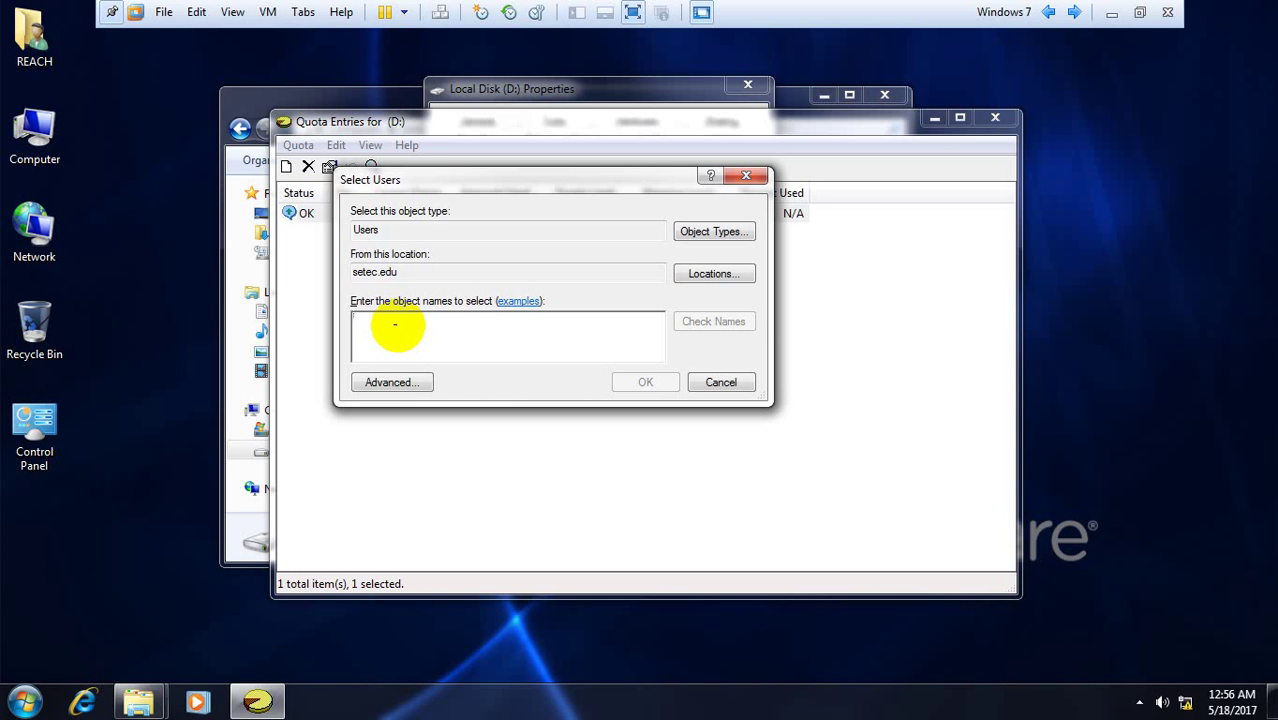
text(s)
text(andara)
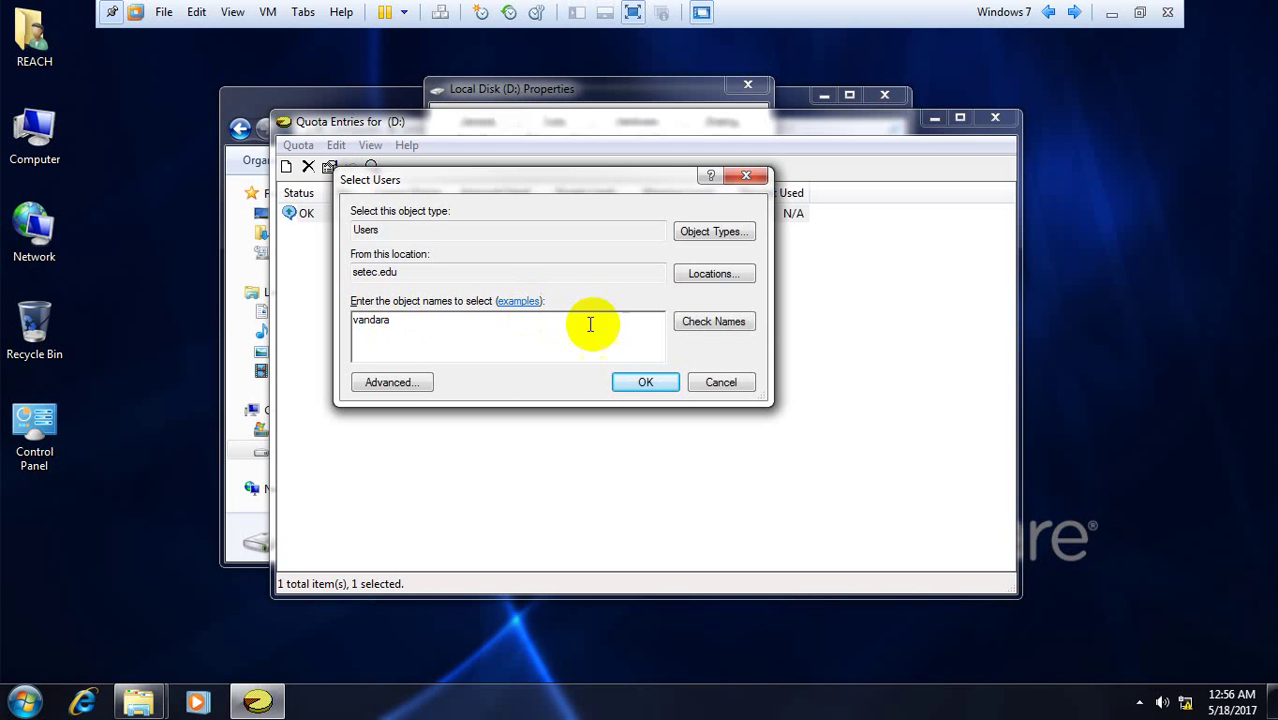
click(714, 321)
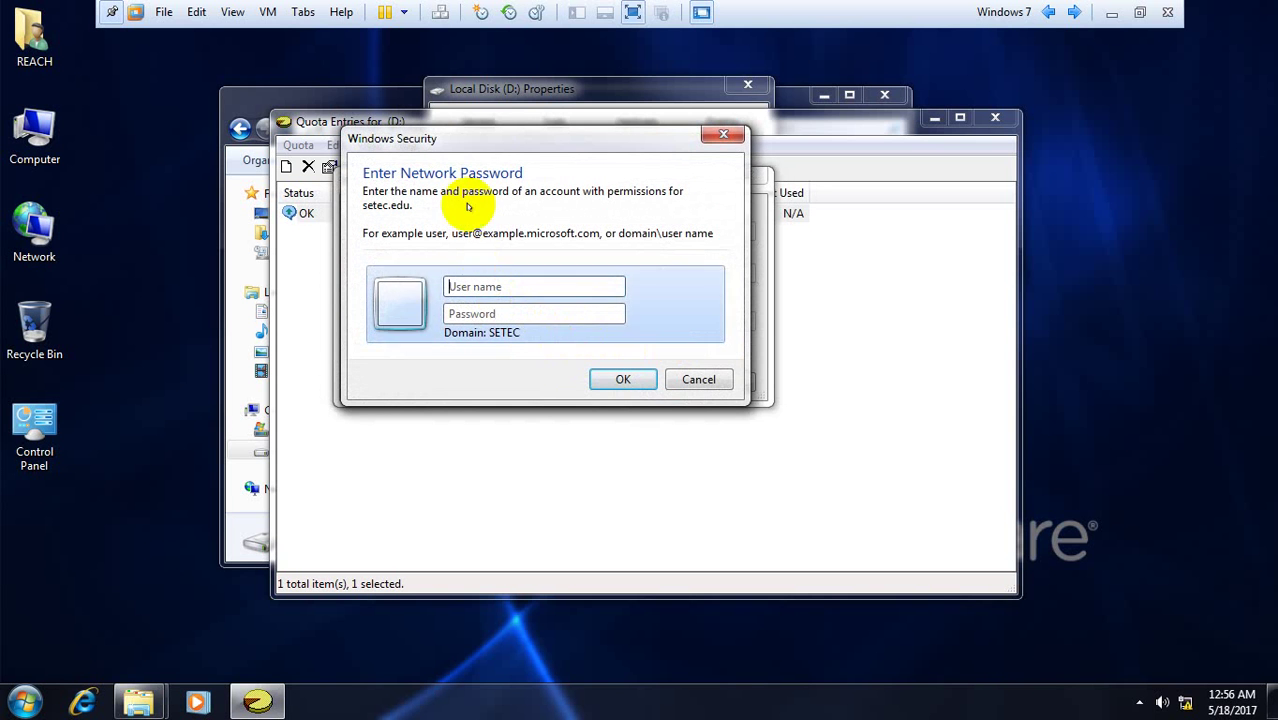
Step: Authenticate to setec.edu with an administrator user name and password, and confirm the object name correction
drag(491, 141, 615, 167)
click(567, 307)
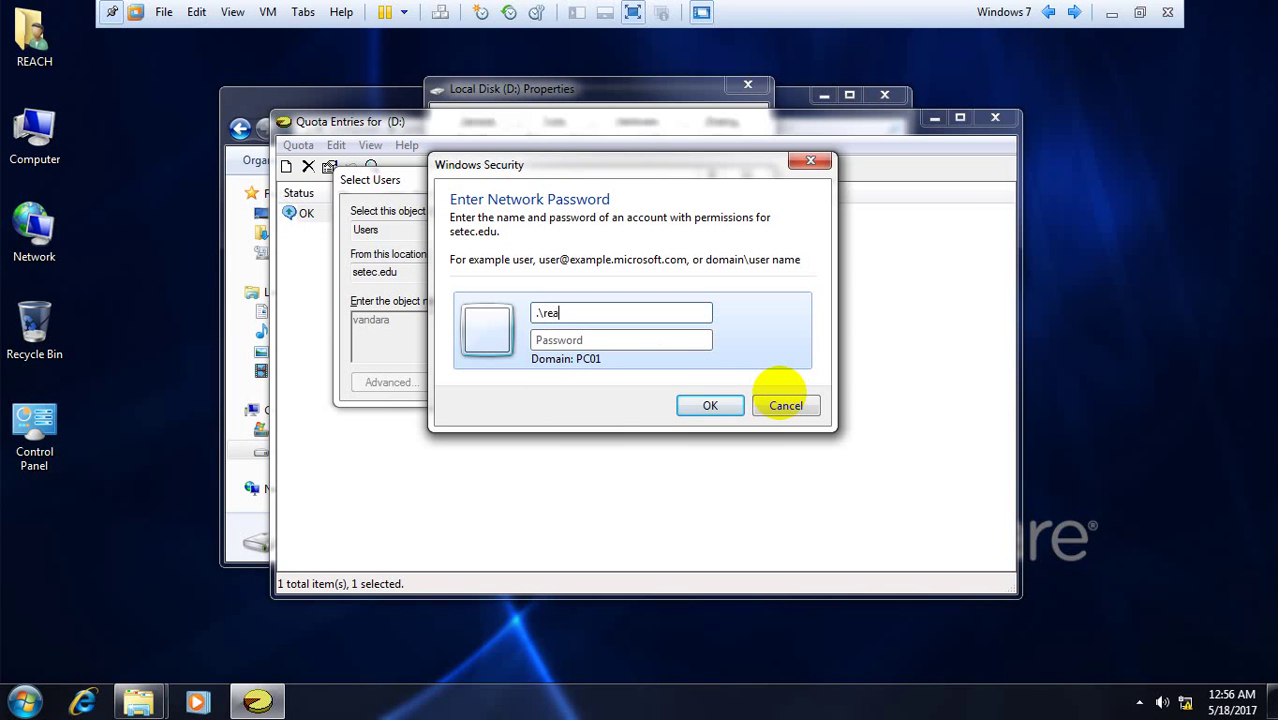
click(710, 405)
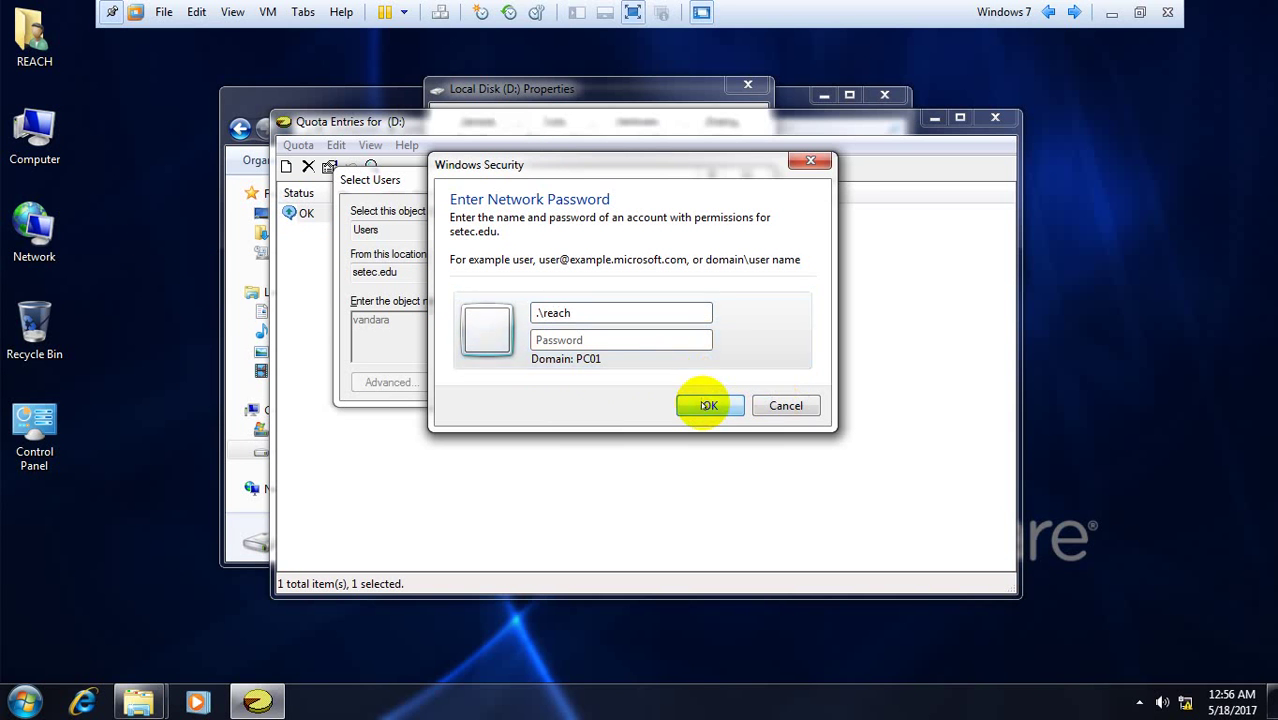
click(564, 314)
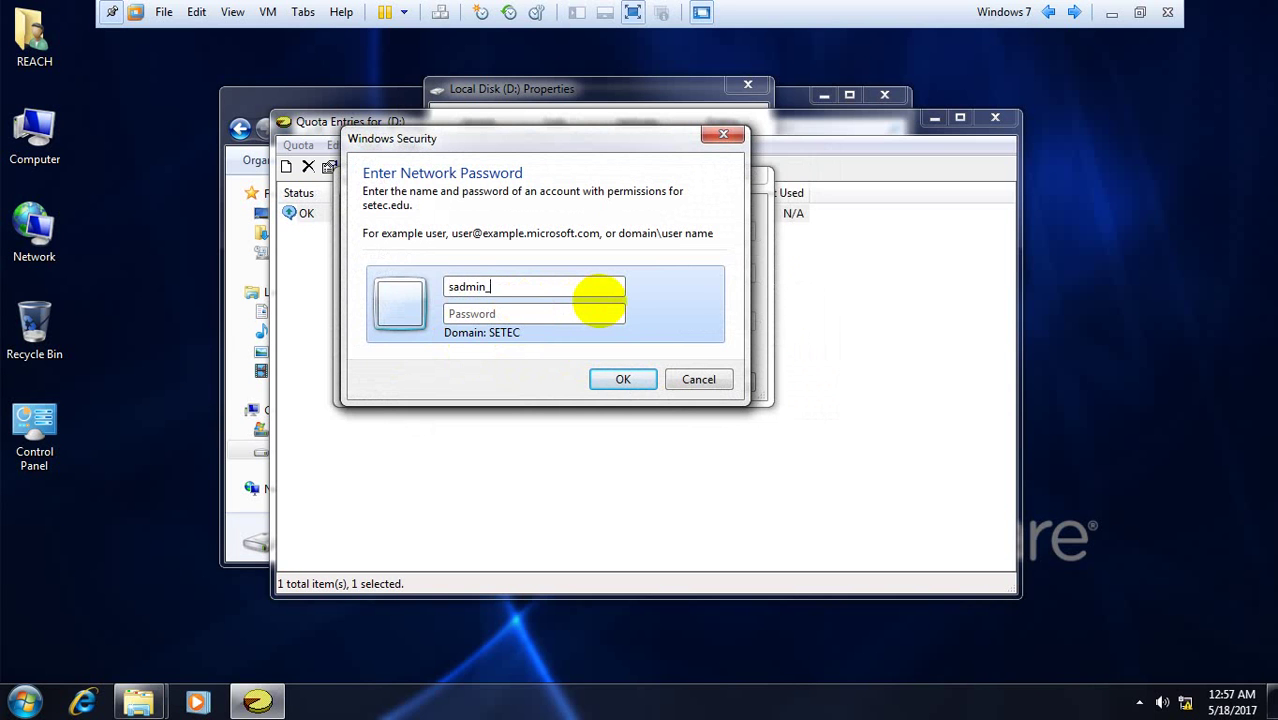
click(599, 304)
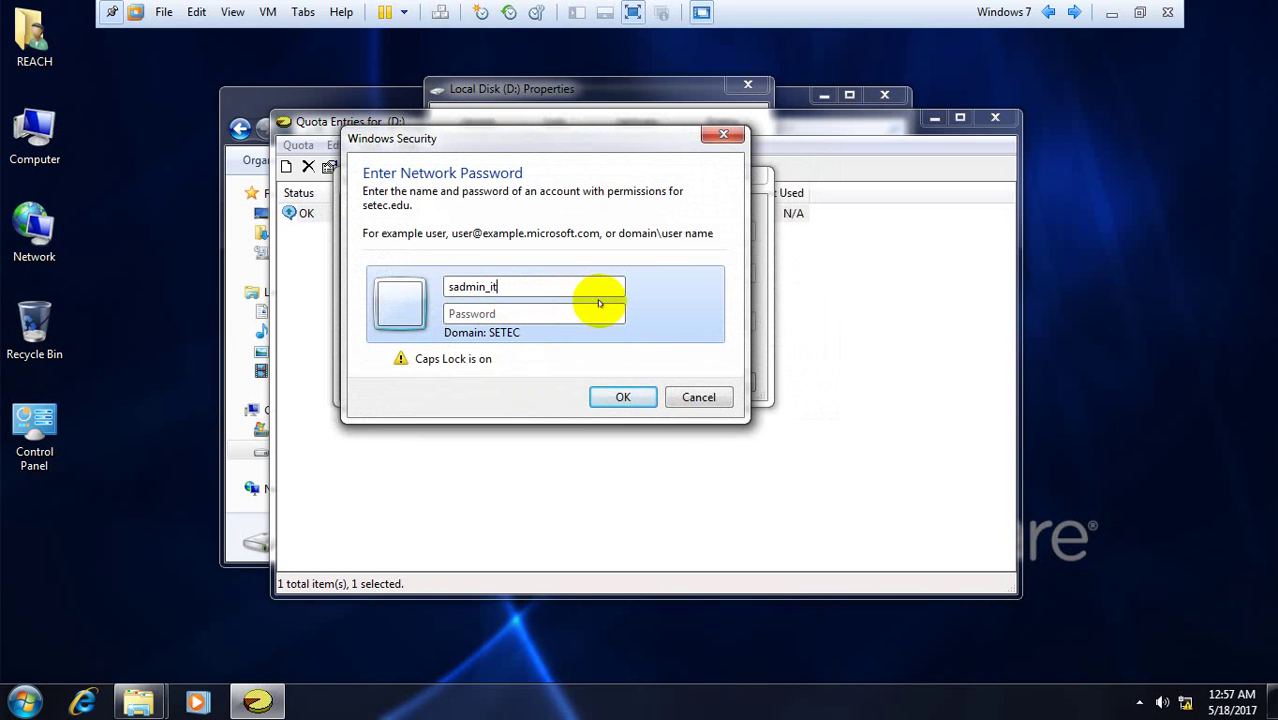
key(Caps_Lock)
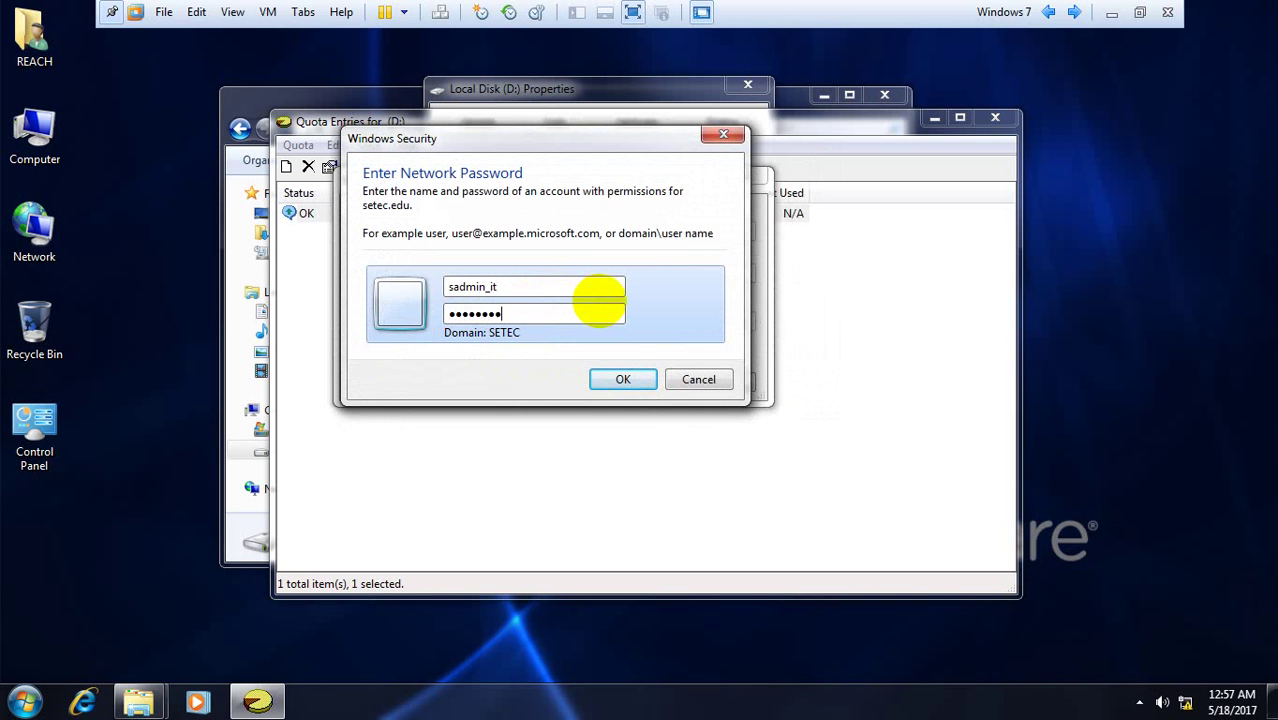
key(Return)
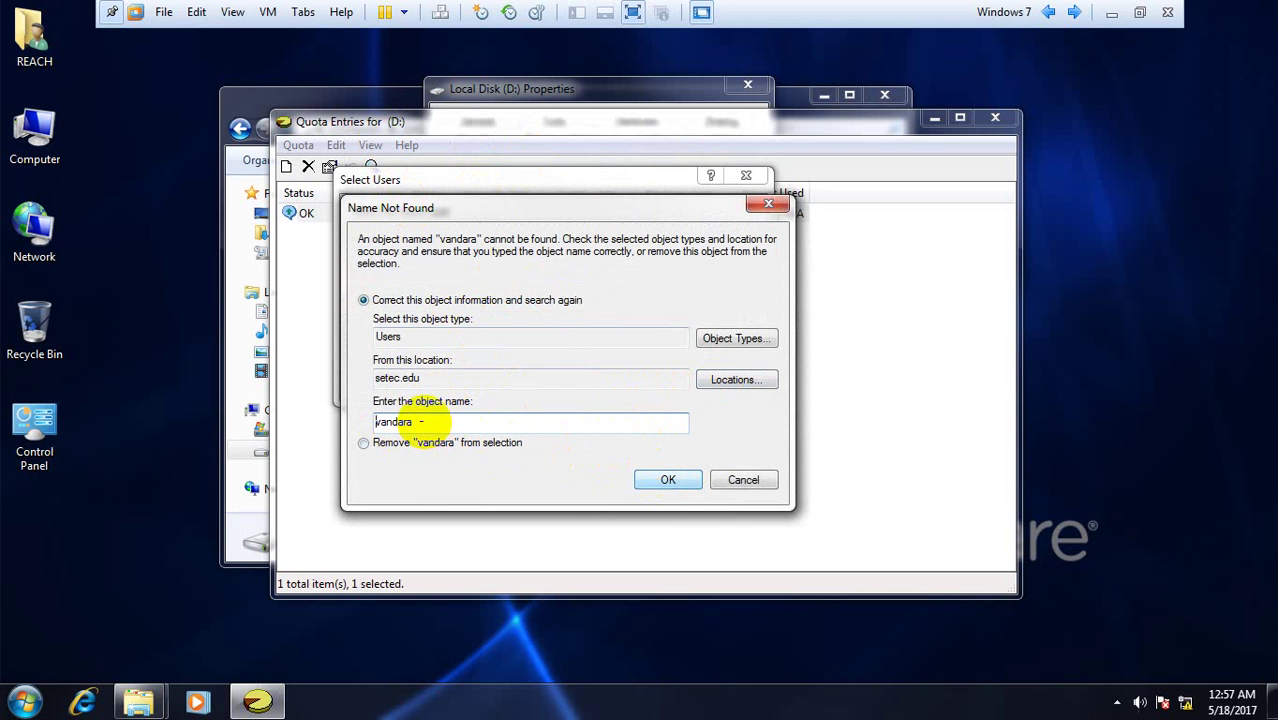
click(652, 481)
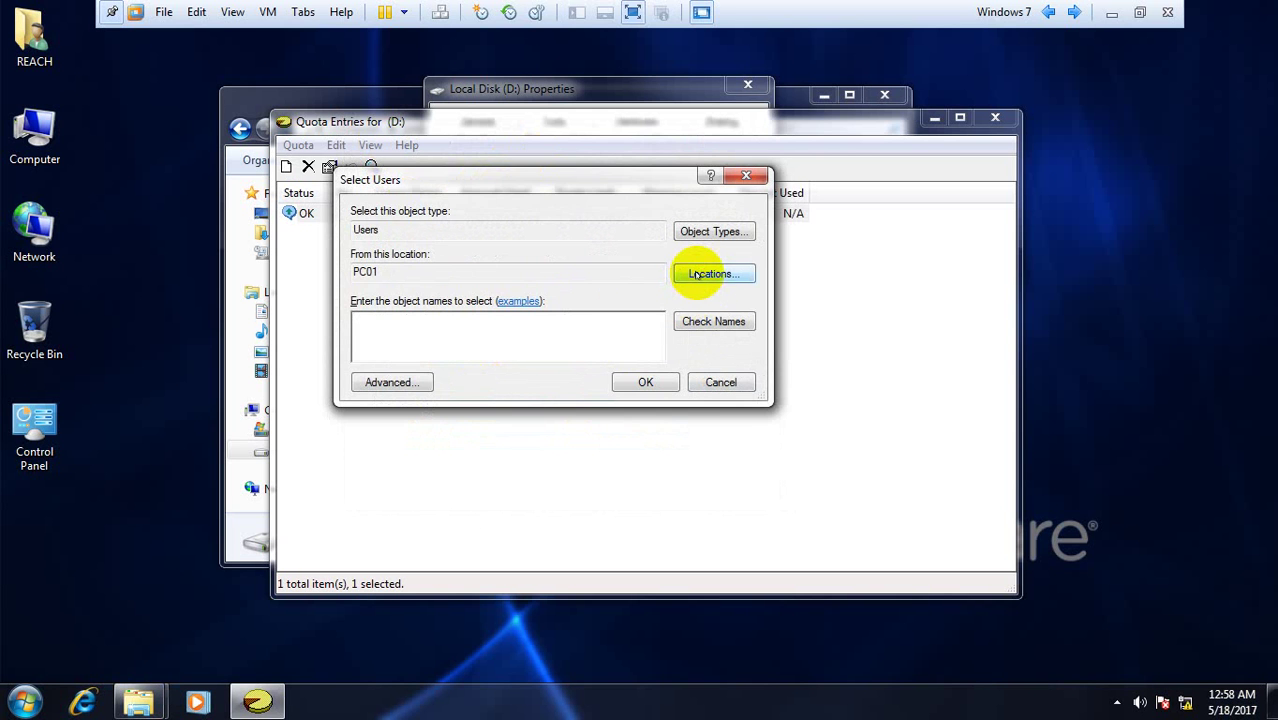
Step: Change the user search location to setec.edu under Entire Directory
click(707, 278)
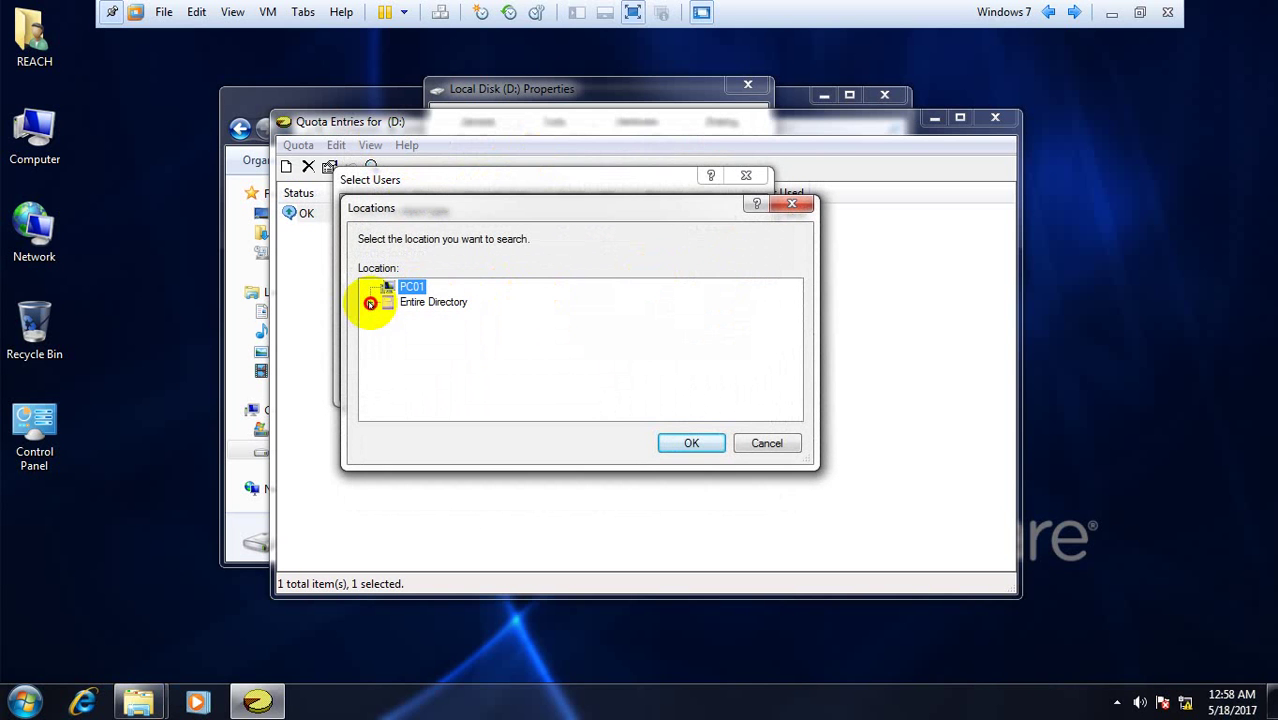
click(370, 302)
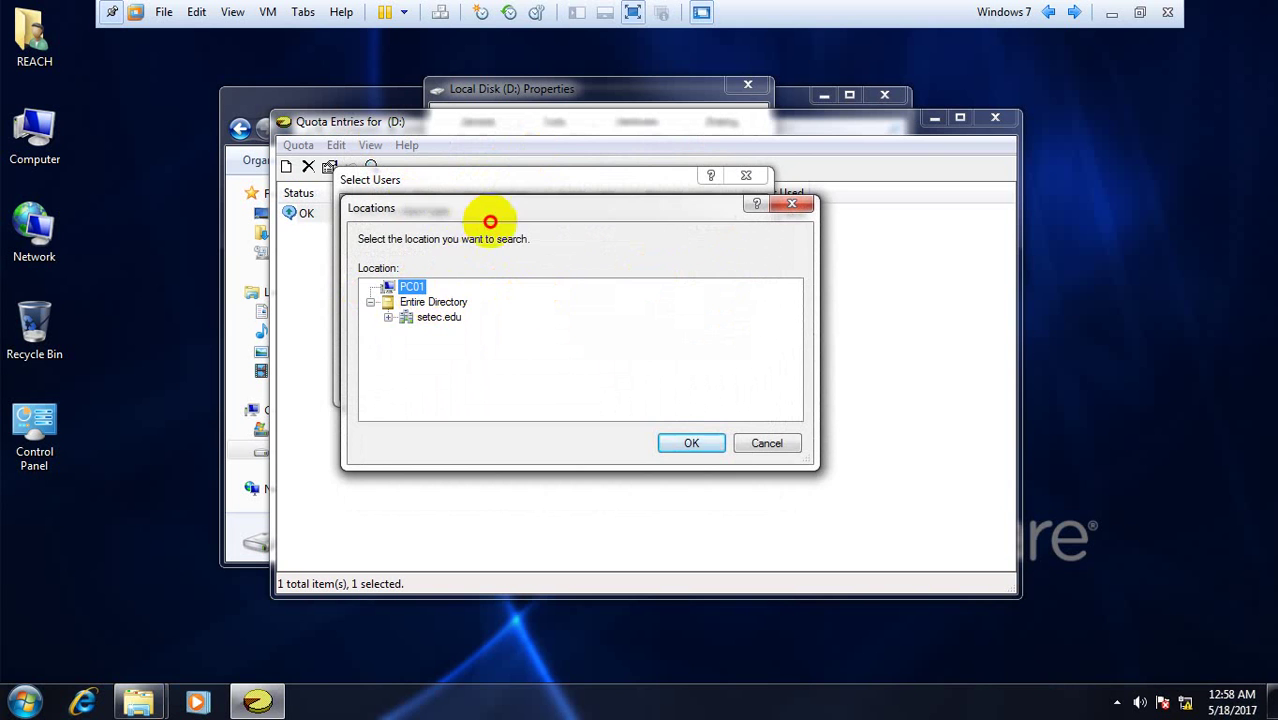
drag(476, 206, 730, 224)
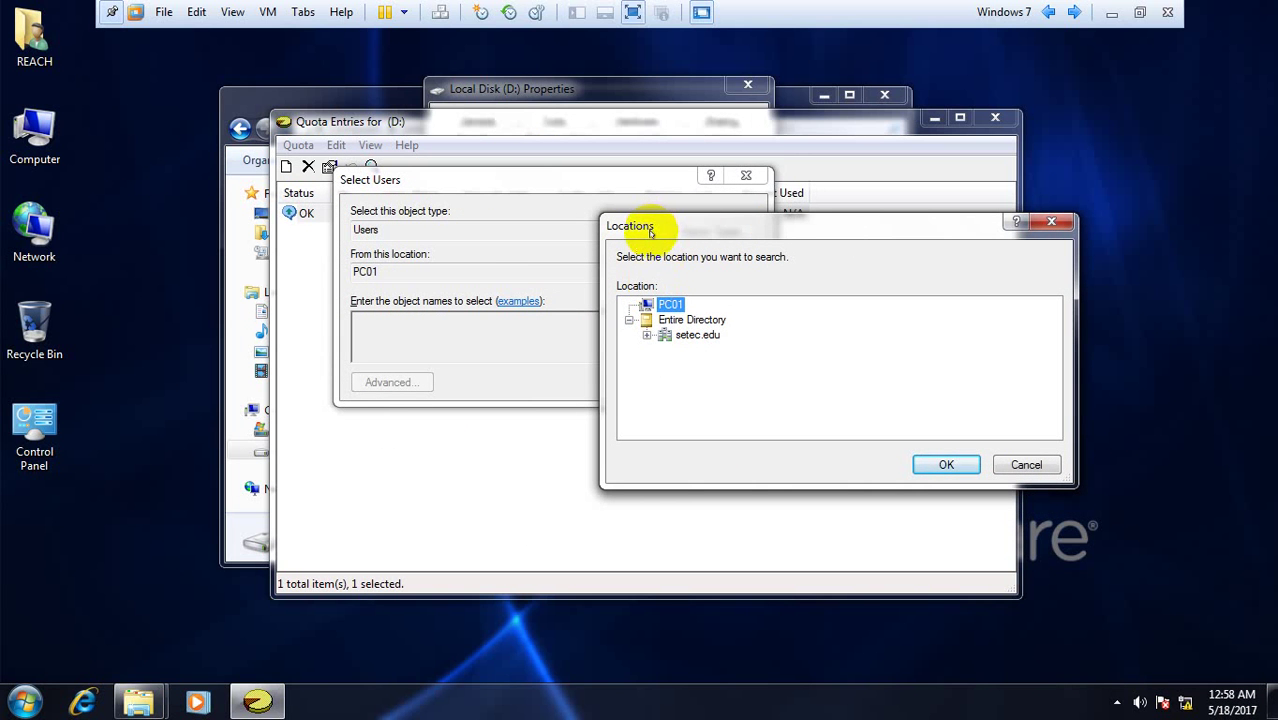
click(686, 335)
click(946, 465)
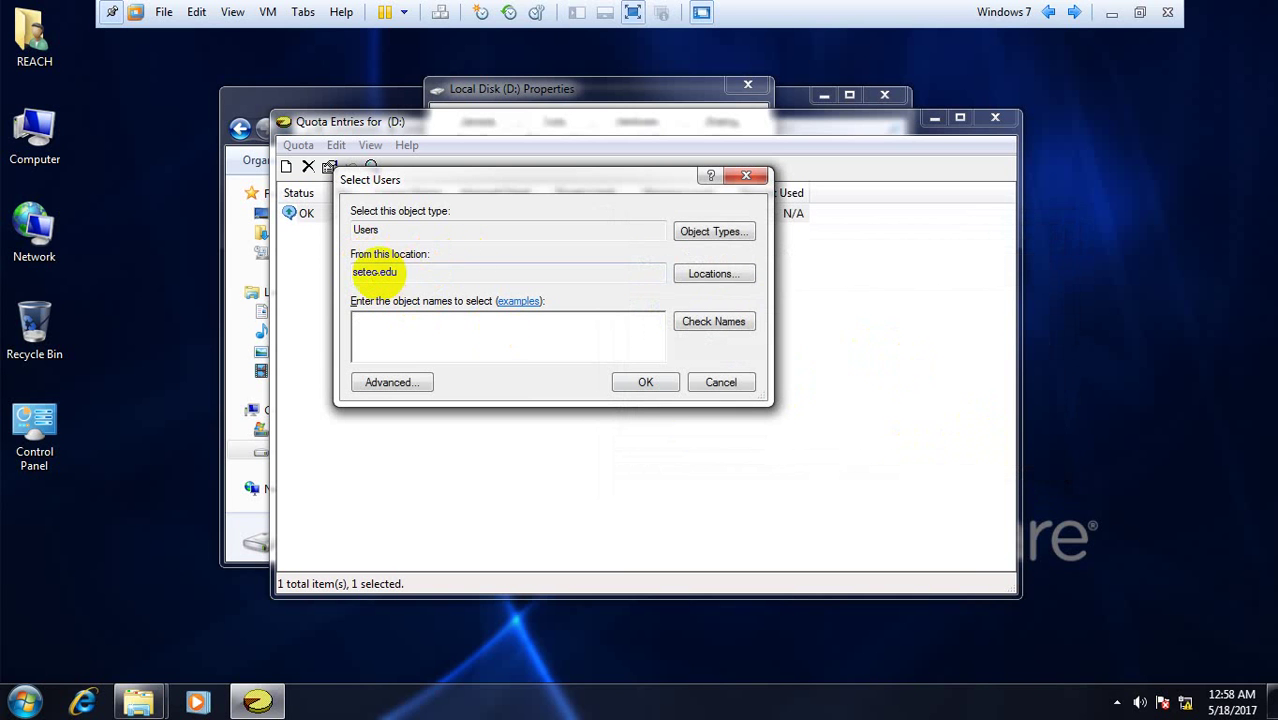
drag(402, 271, 313, 271)
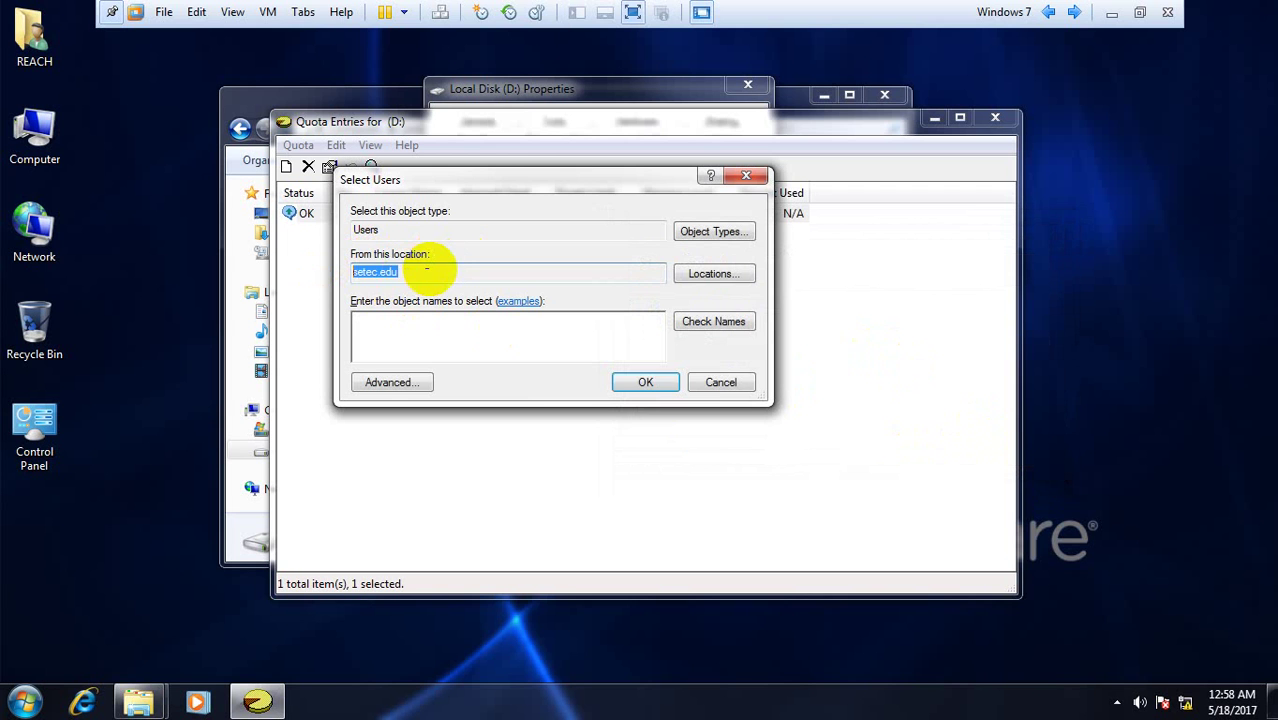
click(427, 268)
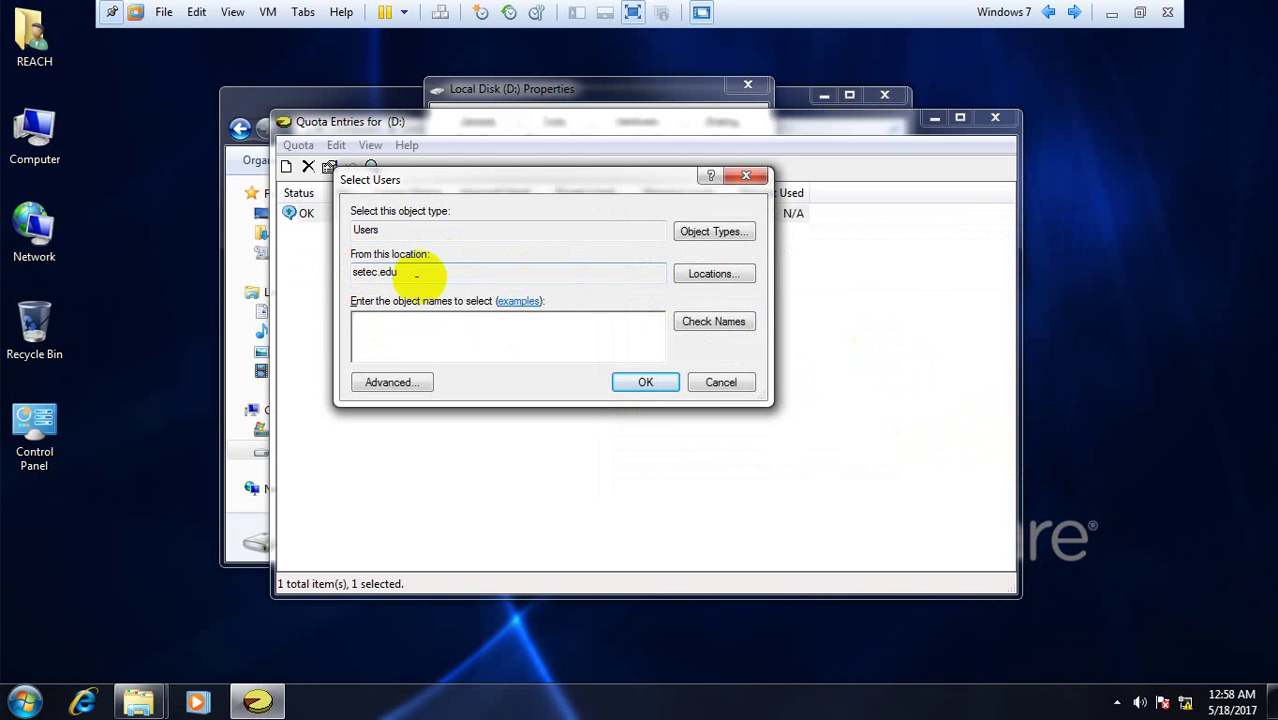
Step: View the computer's system properties to check its domain membership against the user search location
right_click(38, 133)
click(110, 313)
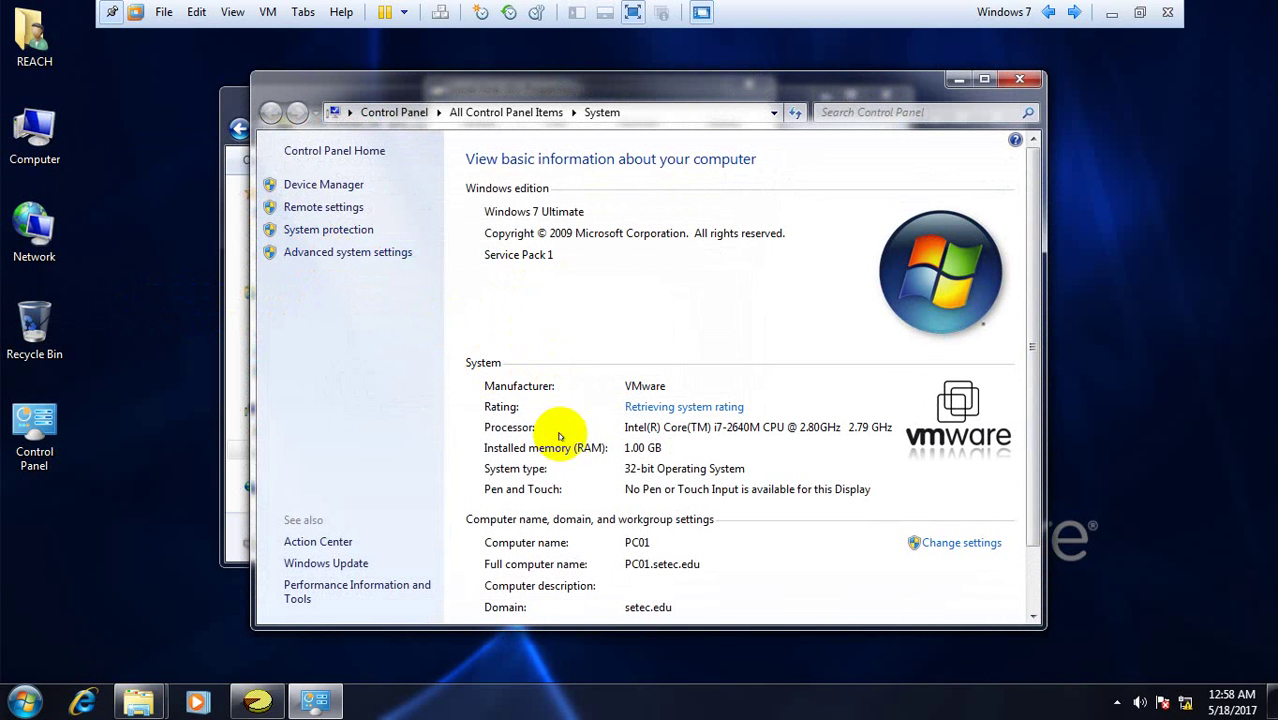
click(1018, 80)
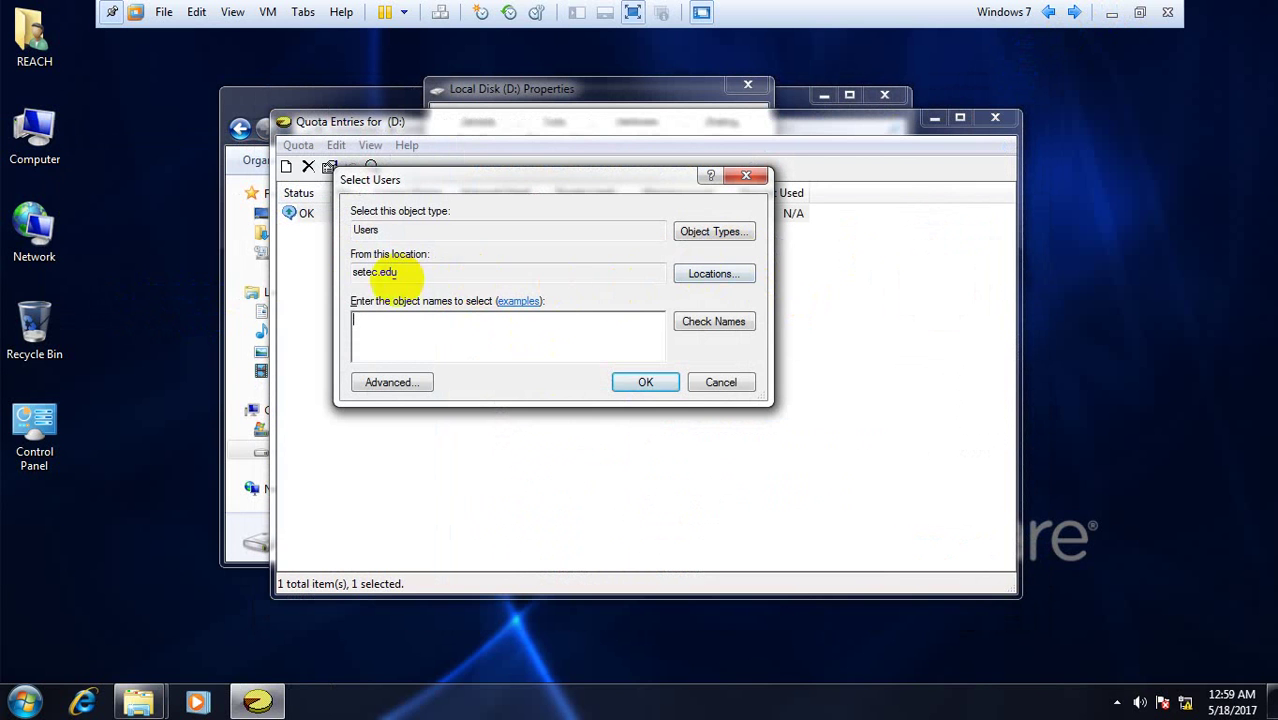
drag(408, 272, 294, 274)
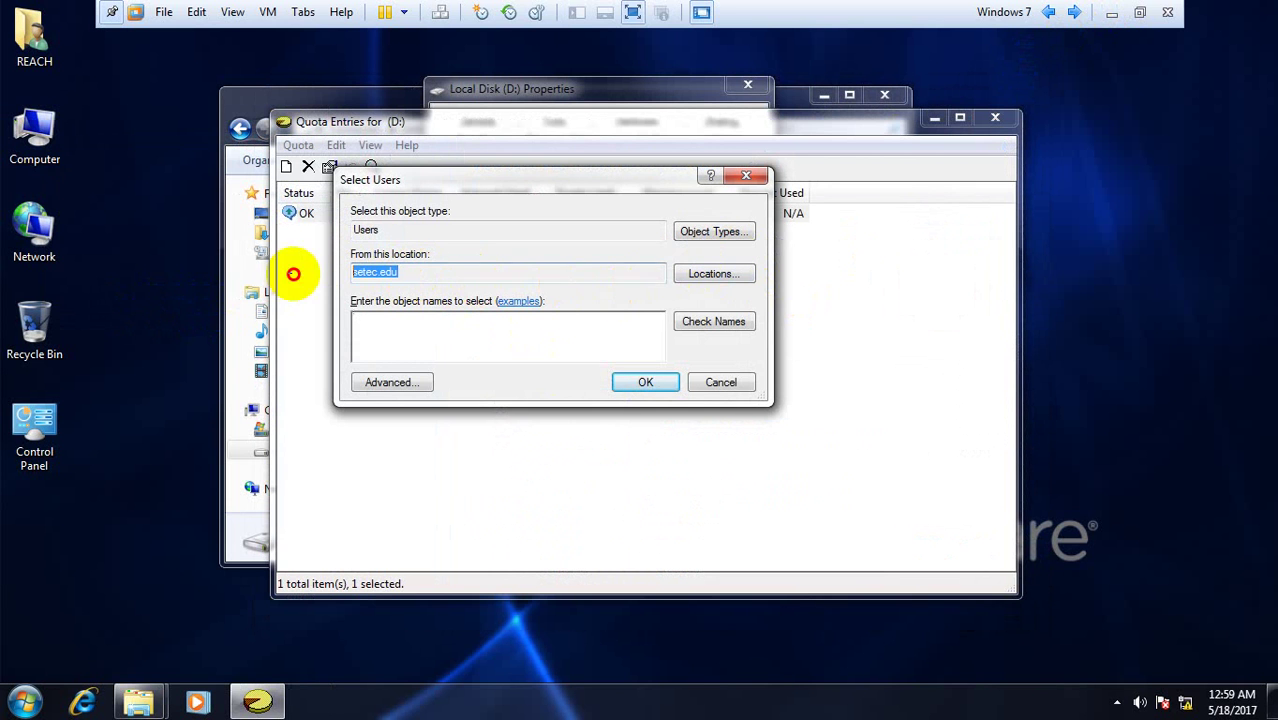
Step: Set the search location to the local computer PC01, then enter, check and confirm the local user's name
click(700, 271)
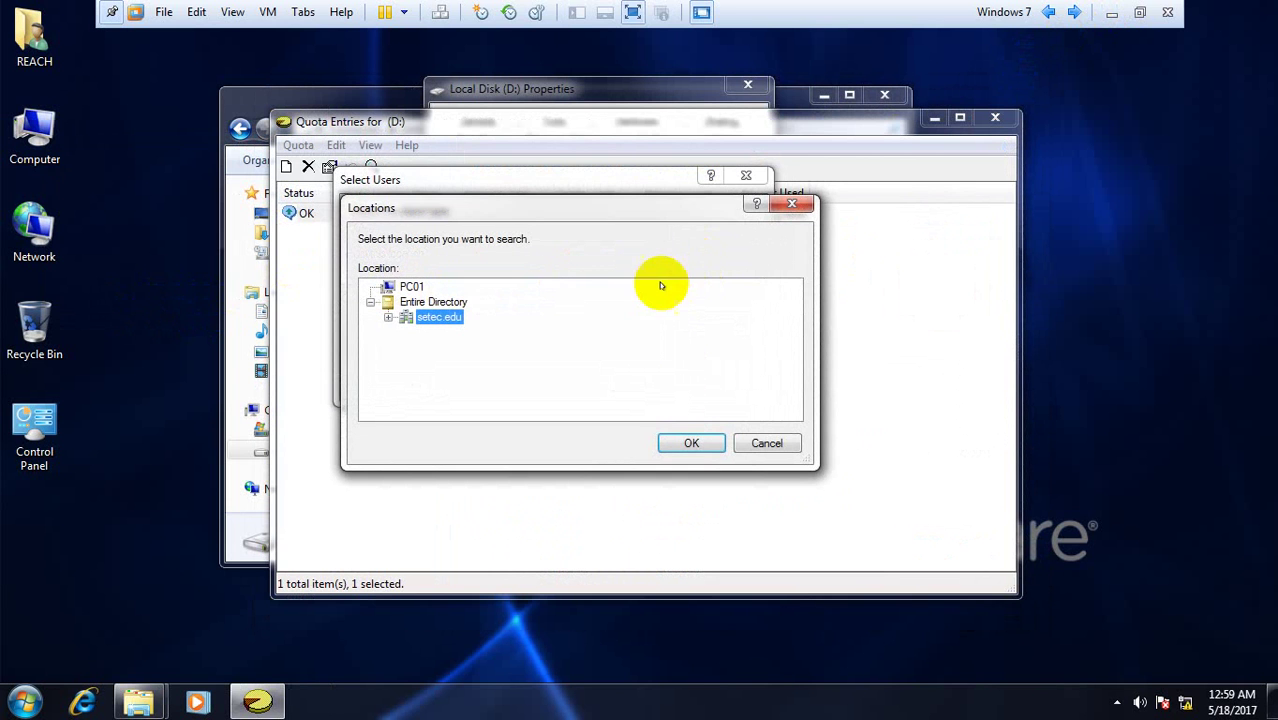
click(409, 285)
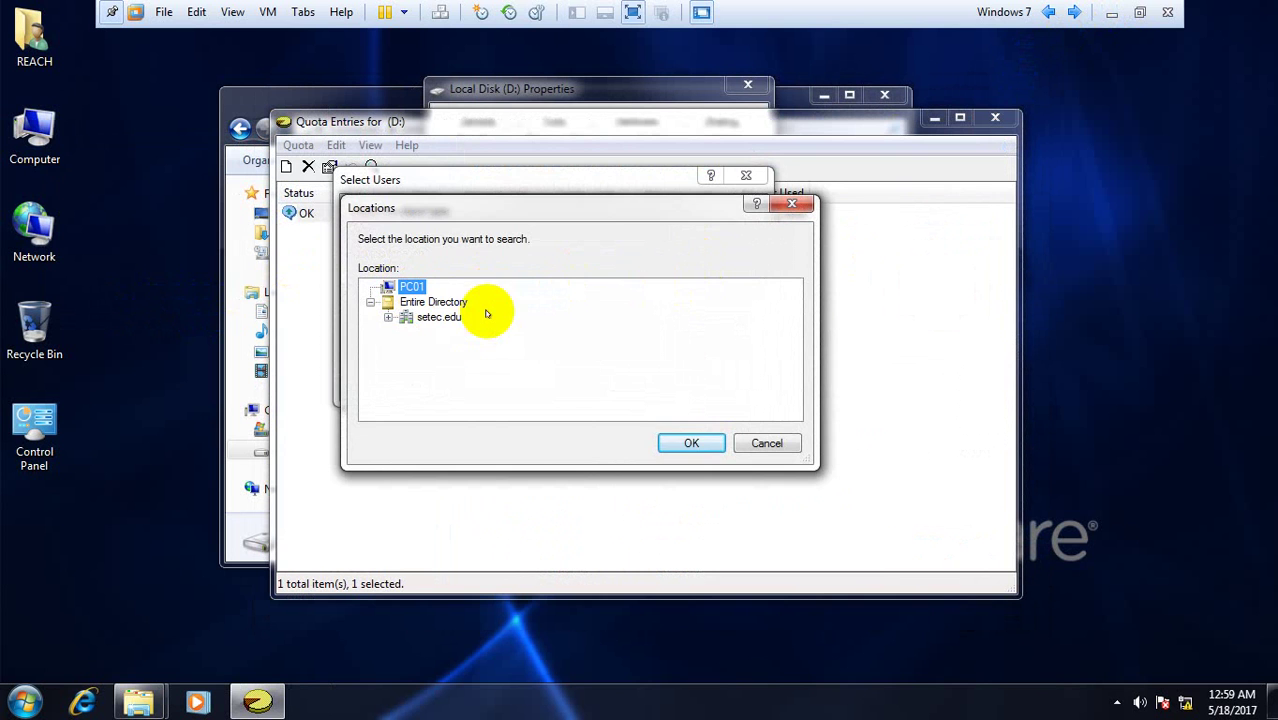
click(691, 442)
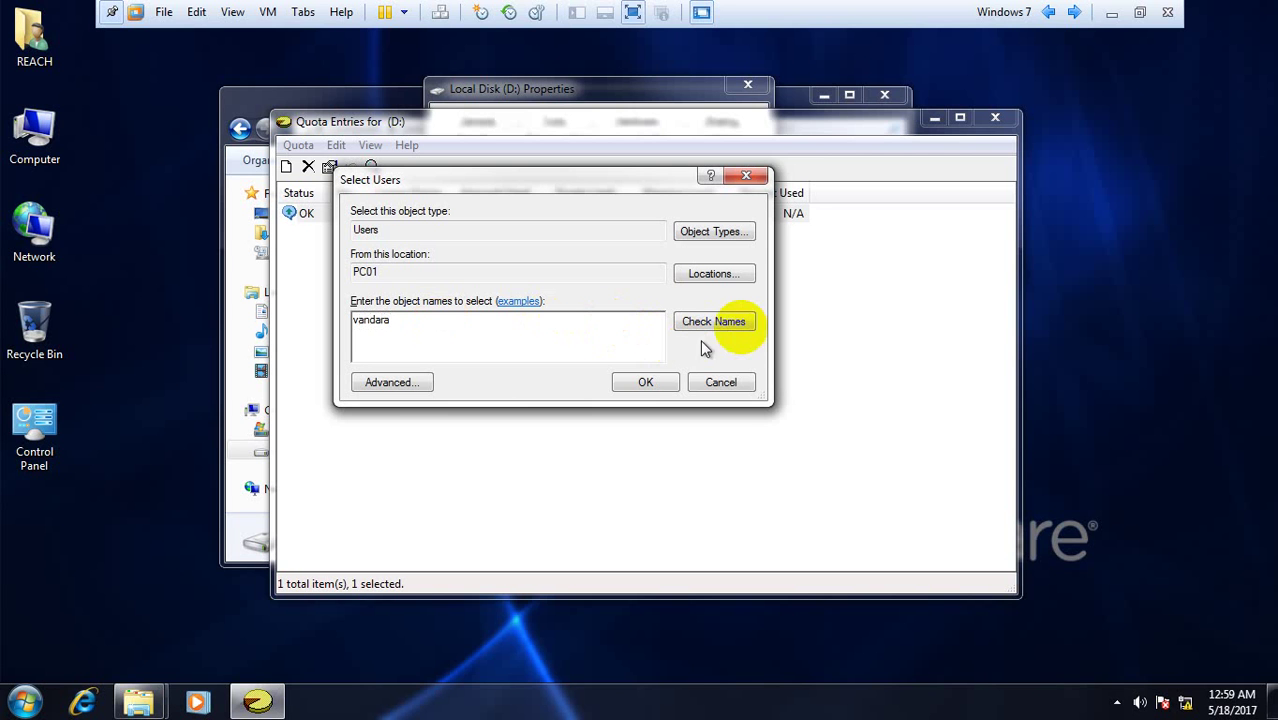
click(725, 322)
drag(432, 322, 308, 320)
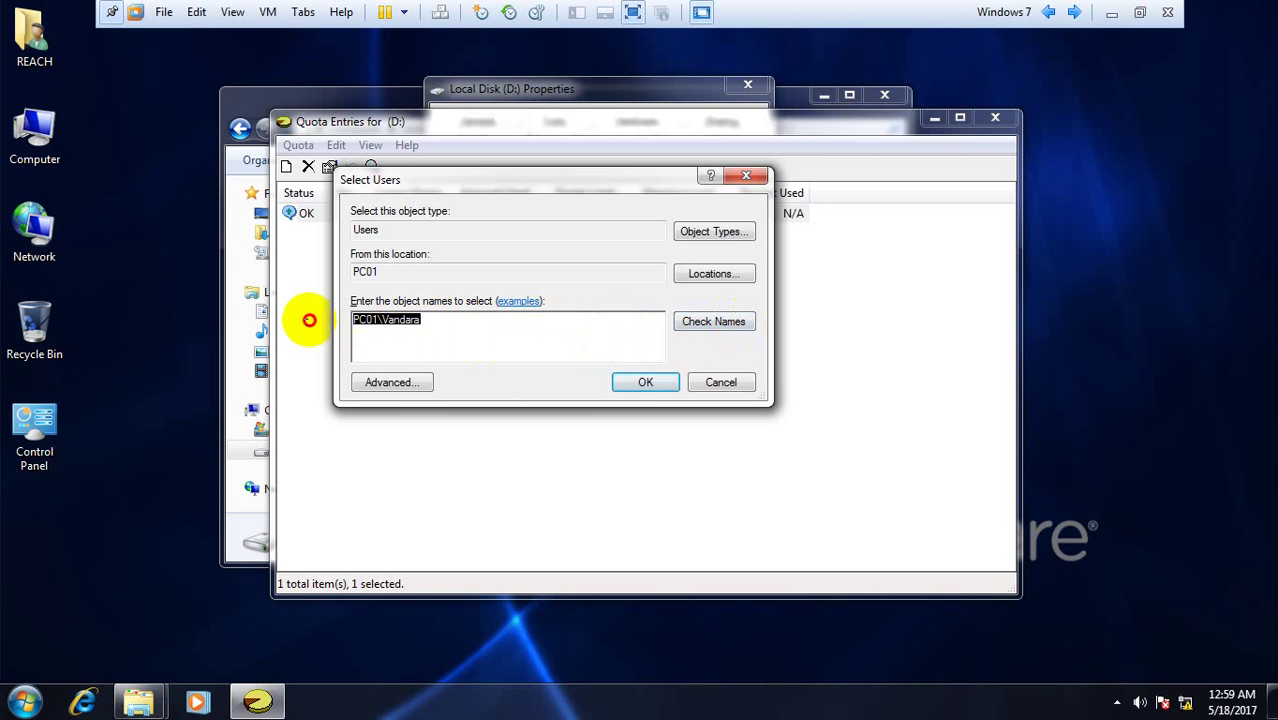
click(624, 381)
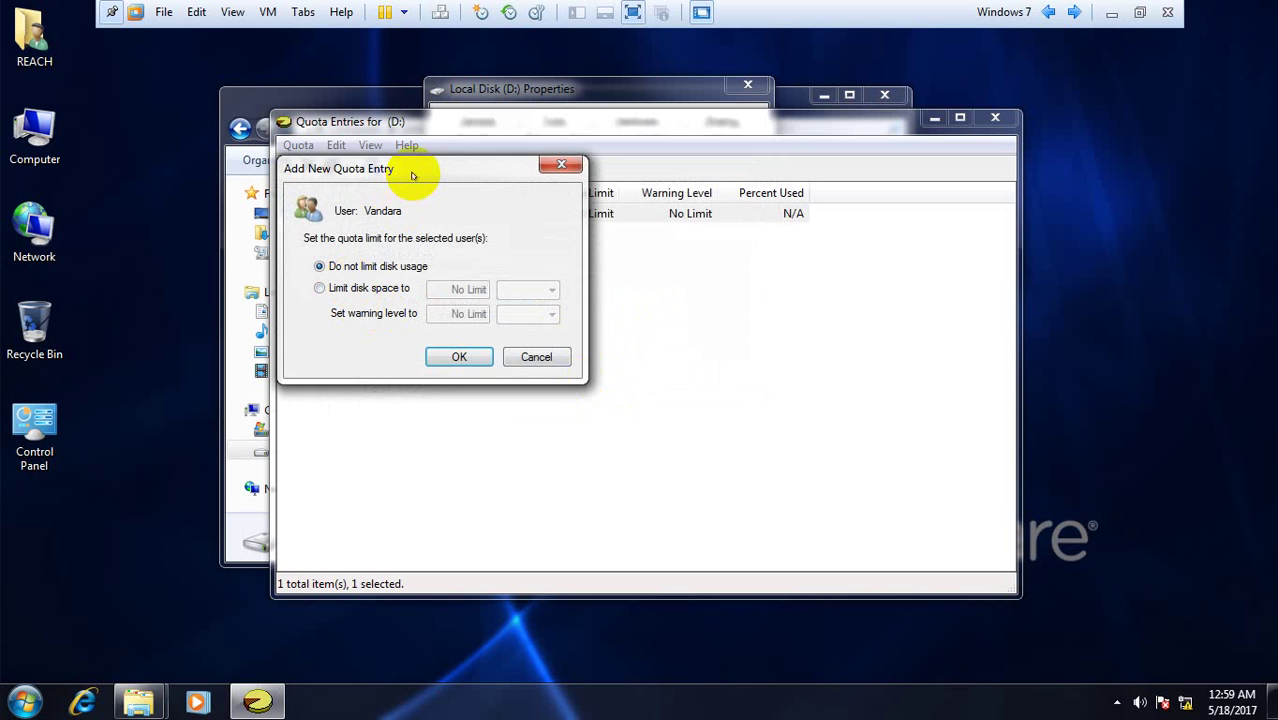
Step: Limit the selected user's disk space to 10 GB in the new quota entry
drag(410, 170, 596, 163)
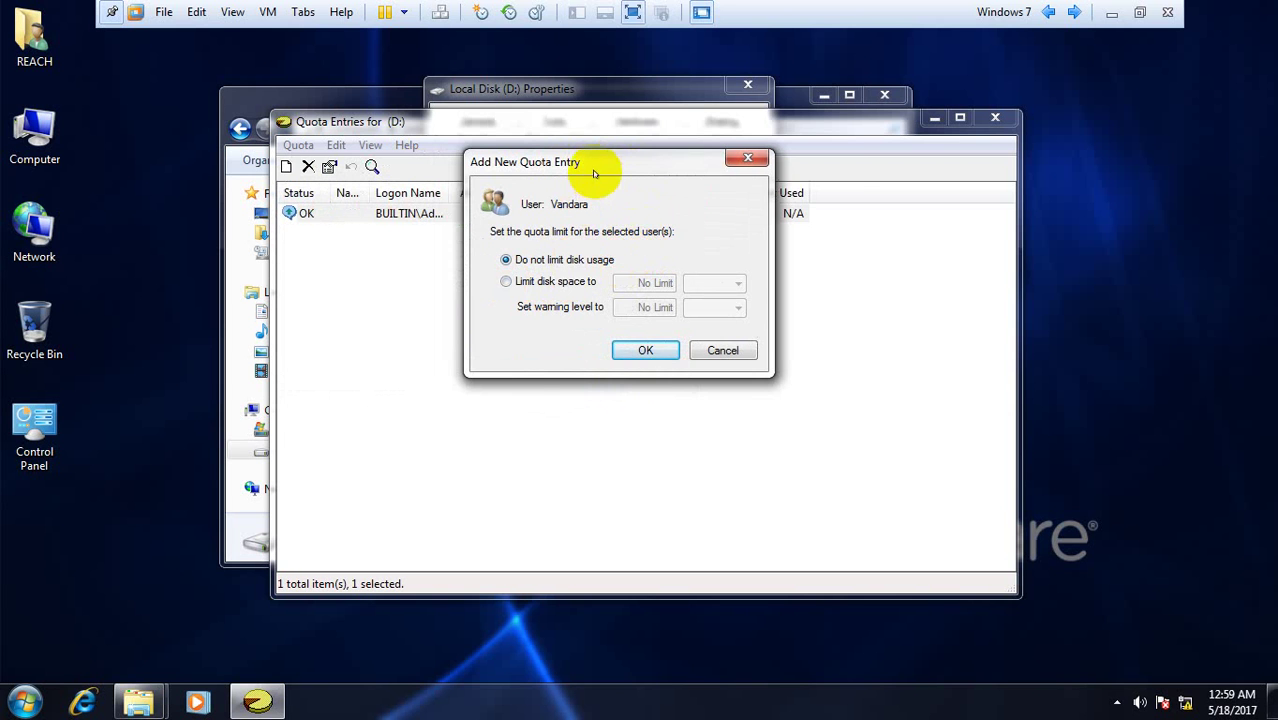
drag(562, 163, 645, 141)
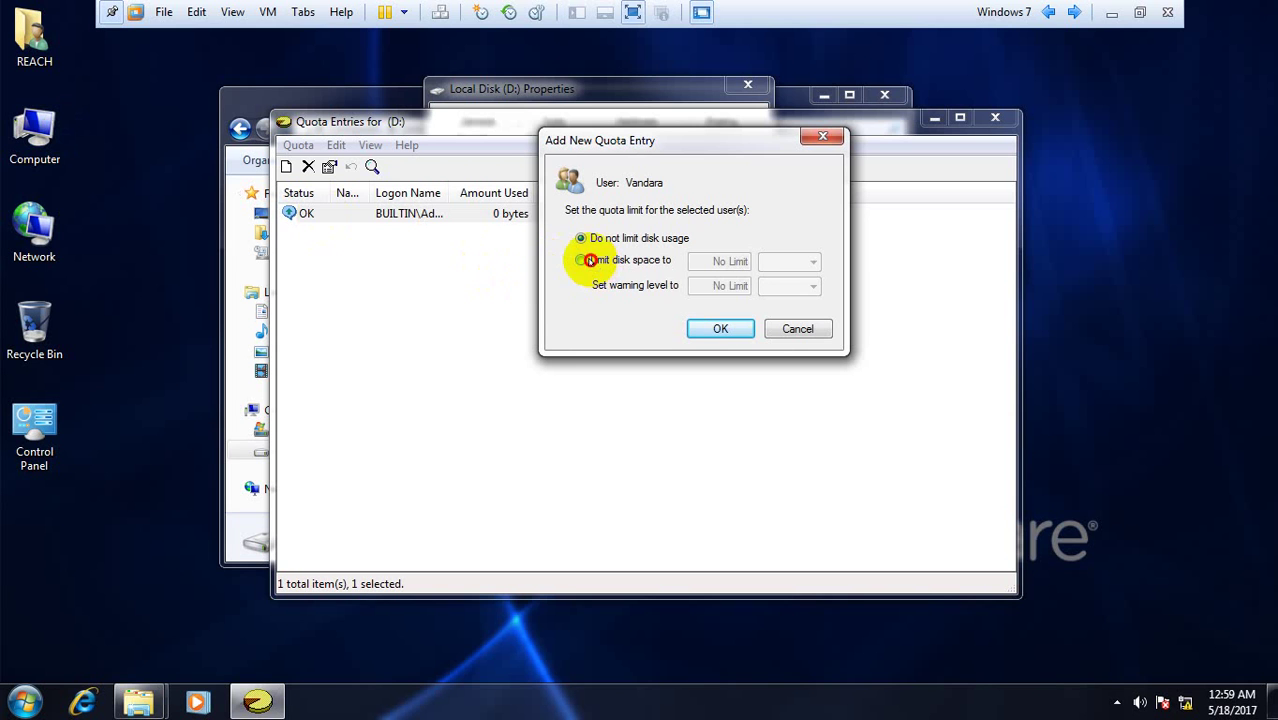
click(590, 260)
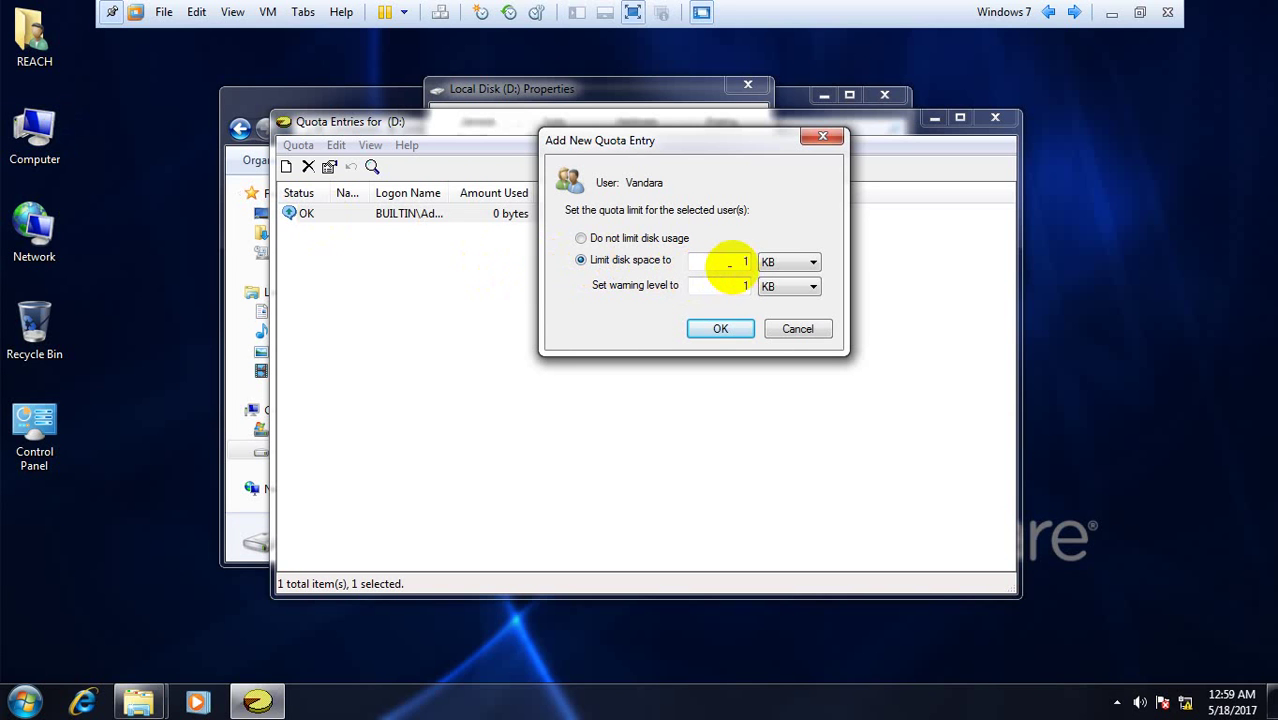
drag(758, 262, 716, 287)
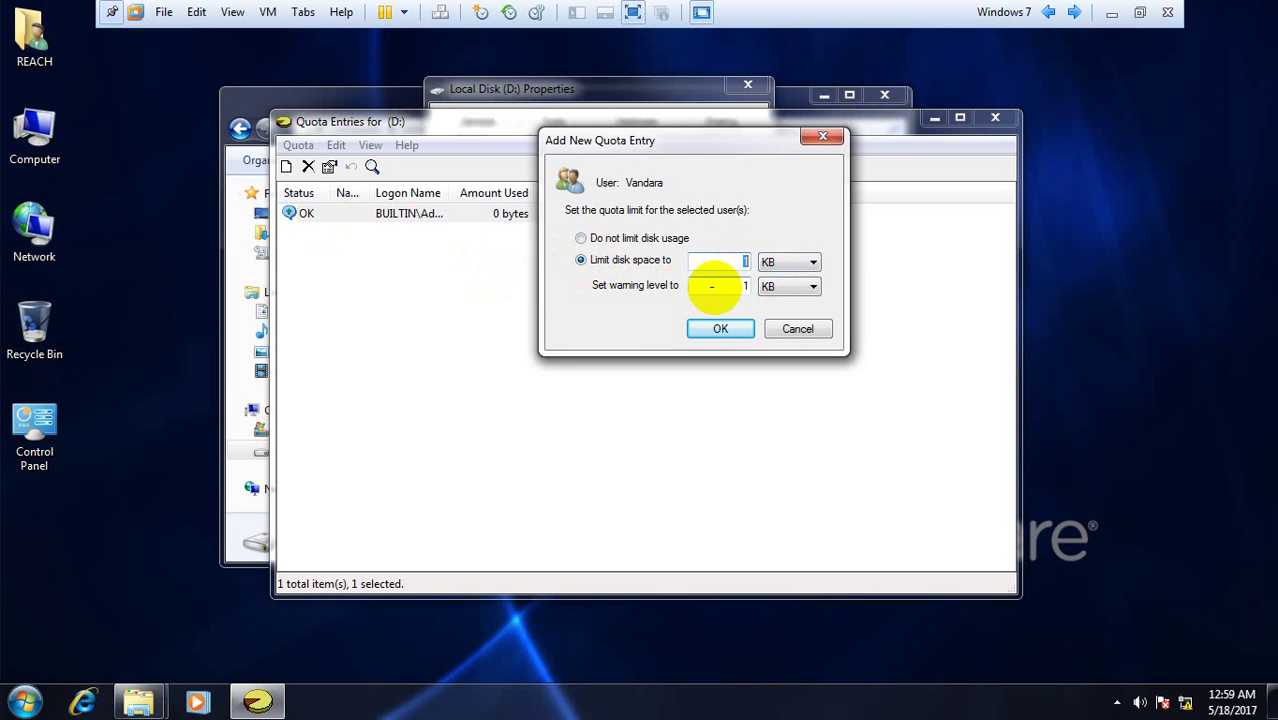
text(10)
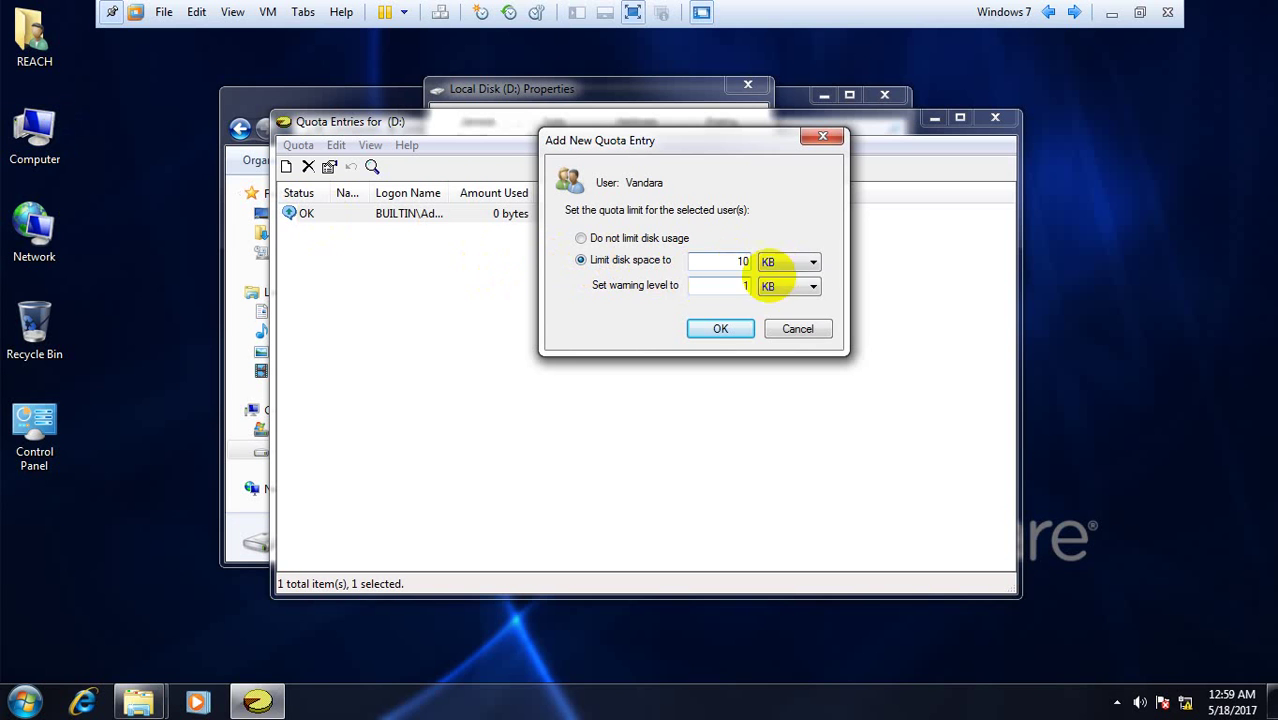
click(810, 262)
click(768, 304)
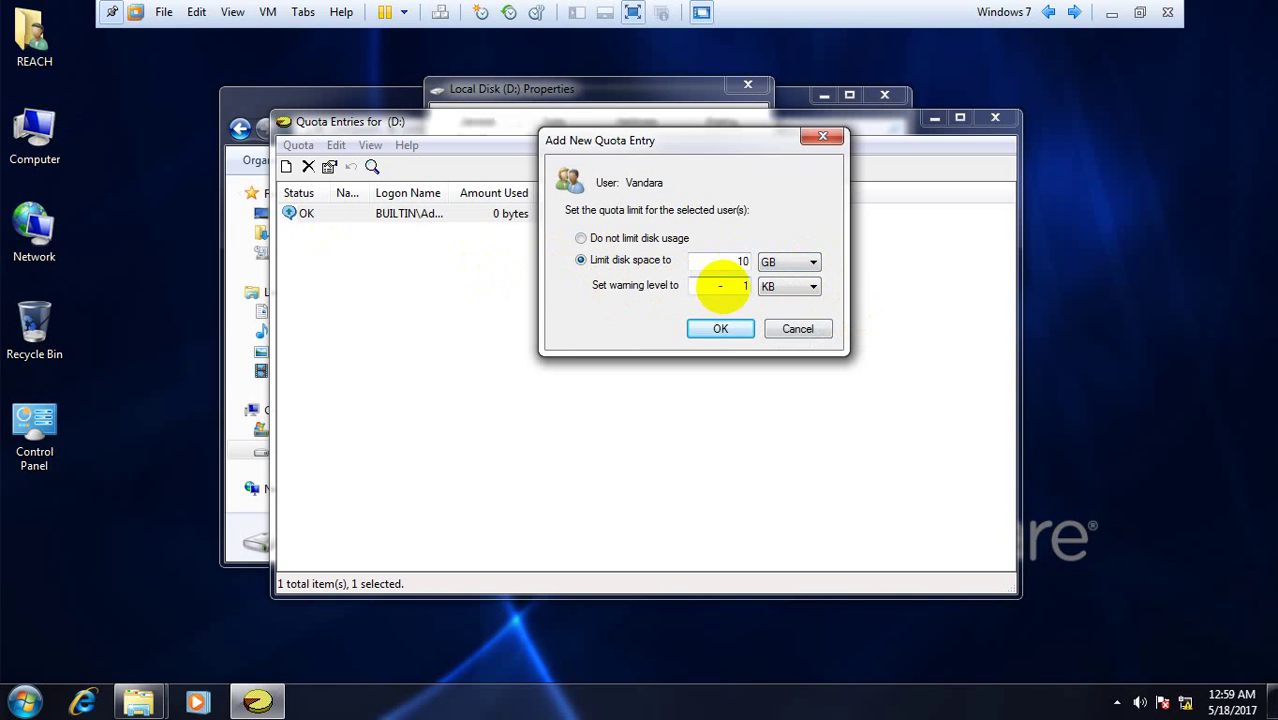
Step: Set the warning level of the new quota entry to 9 GB
double_click(731, 287)
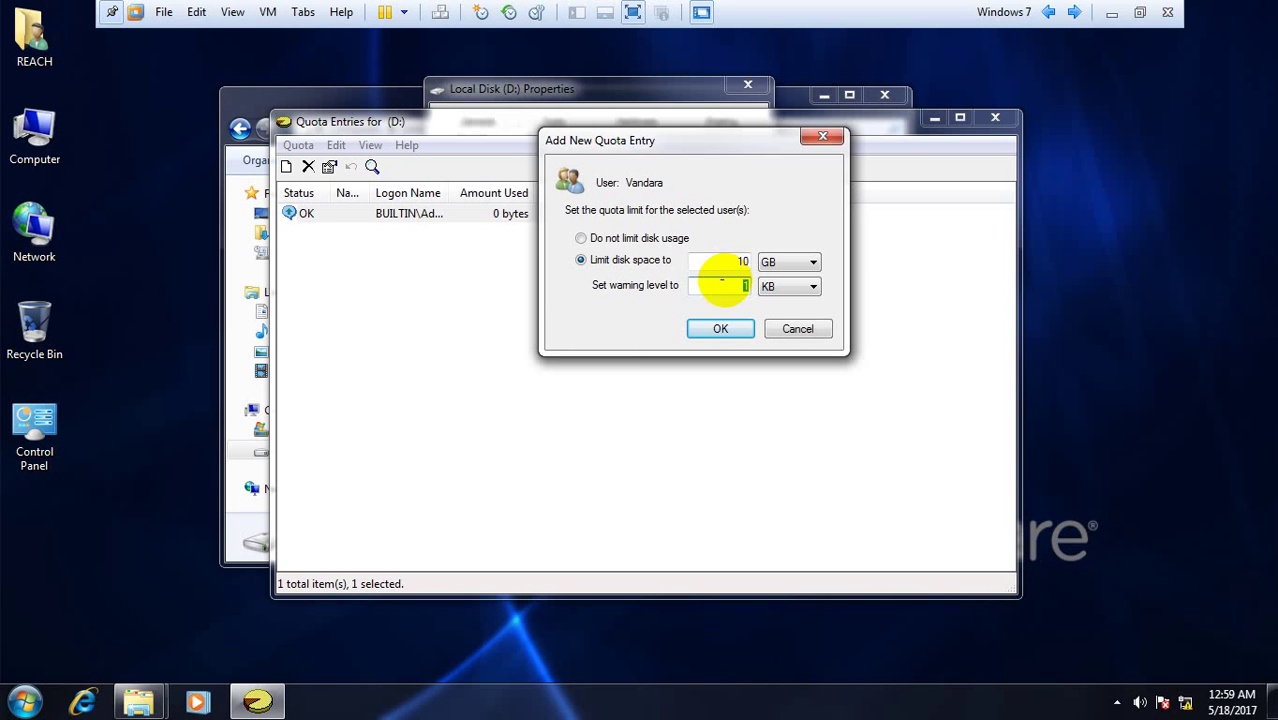
text(9)
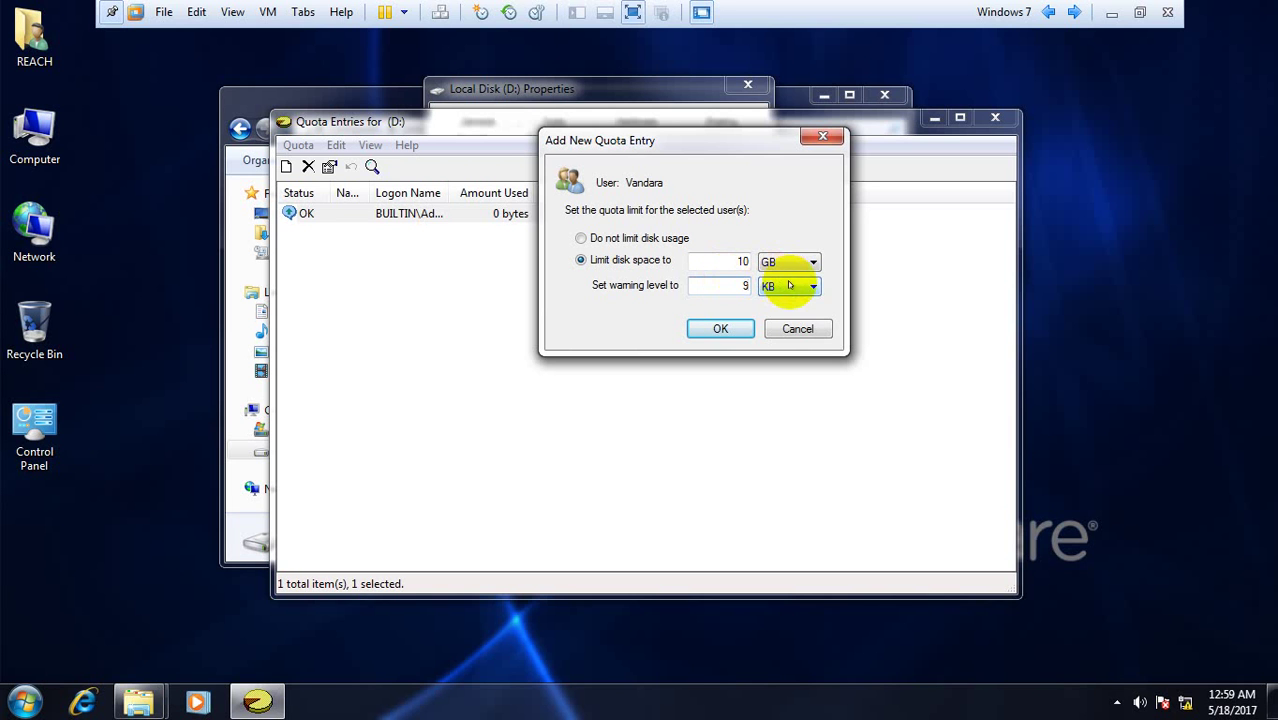
click(795, 286)
click(775, 328)
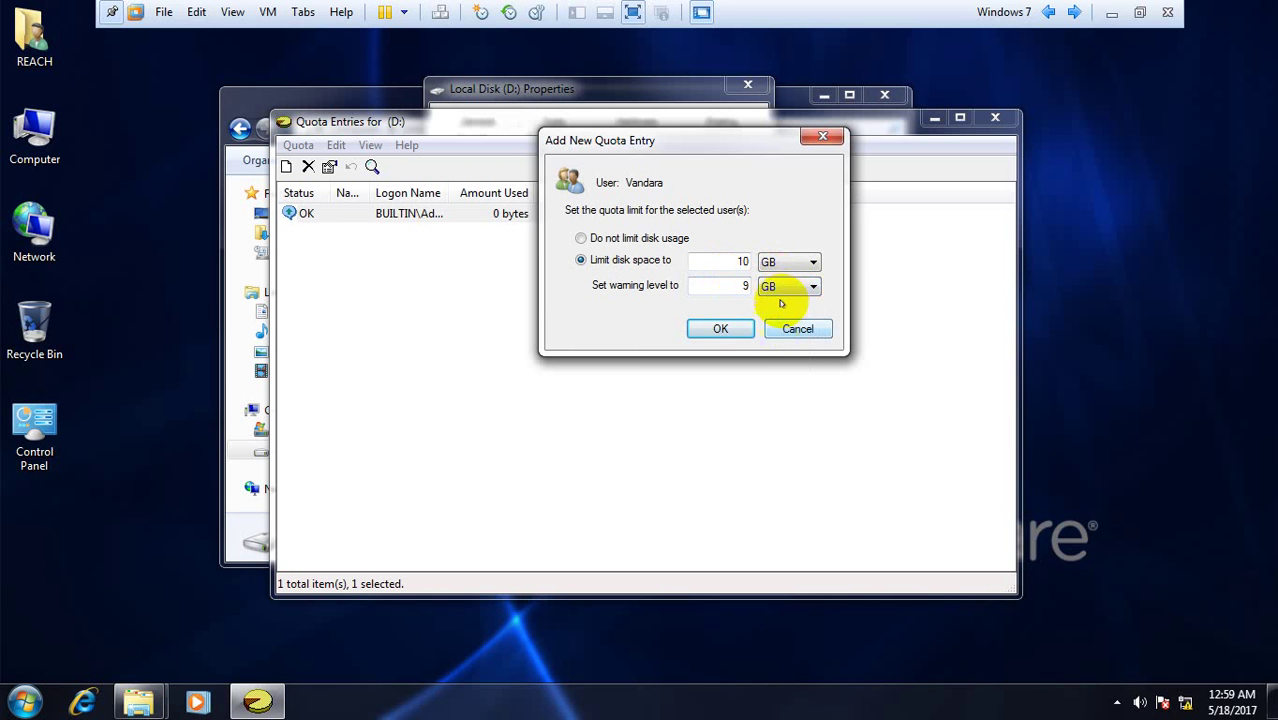
click(737, 286)
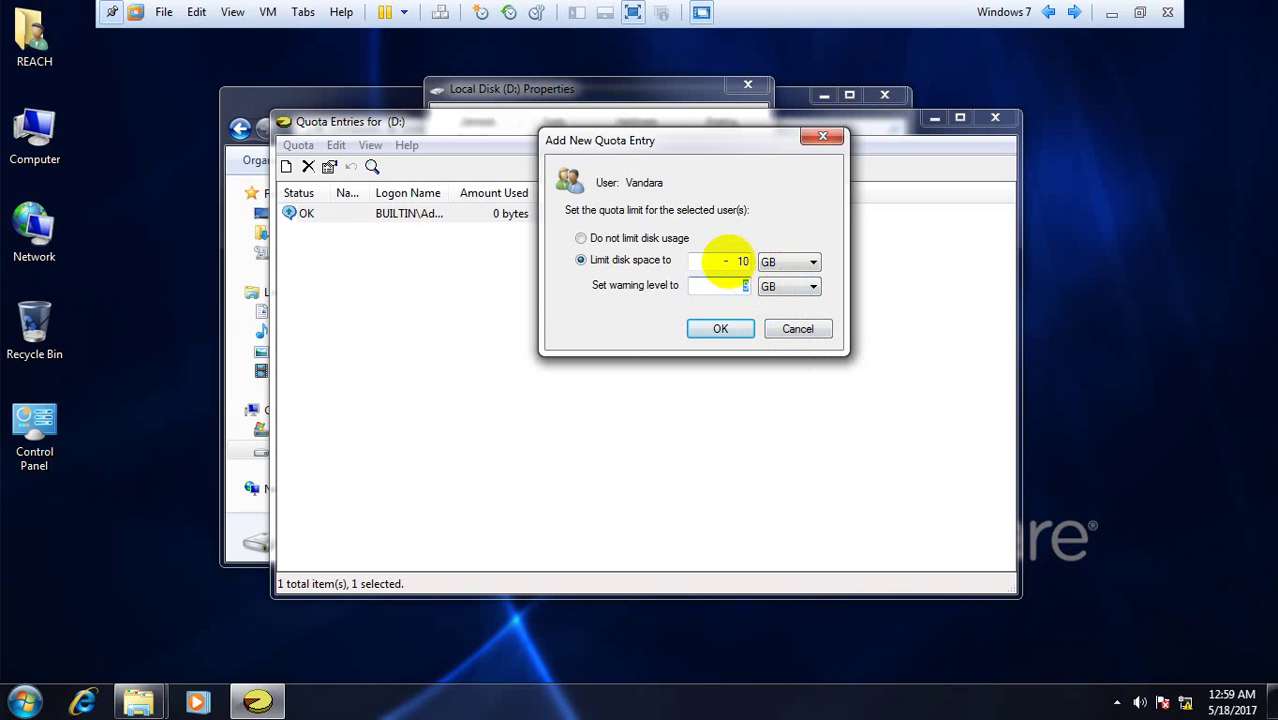
Step: Set the new quota entry's warning level to 100 MB, keep the 10 GB disk limit, and confirm the entry
double_click(742, 262)
double_click(740, 287)
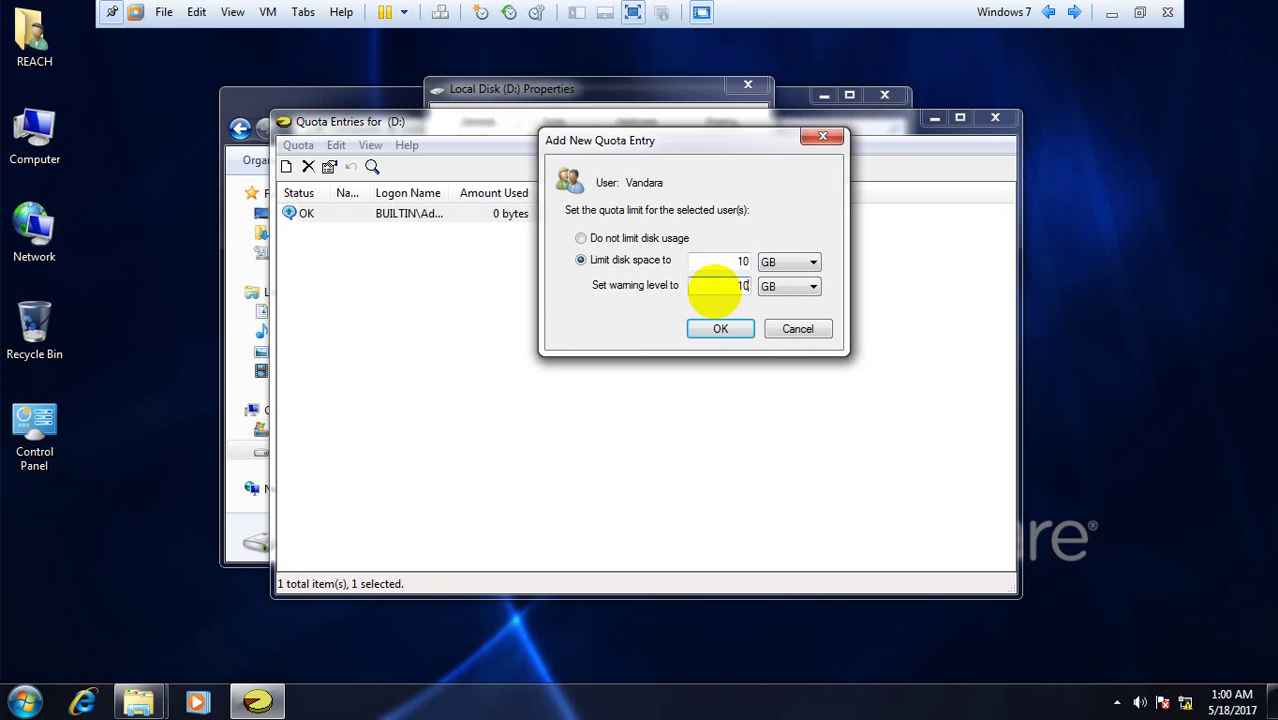
click(810, 286)
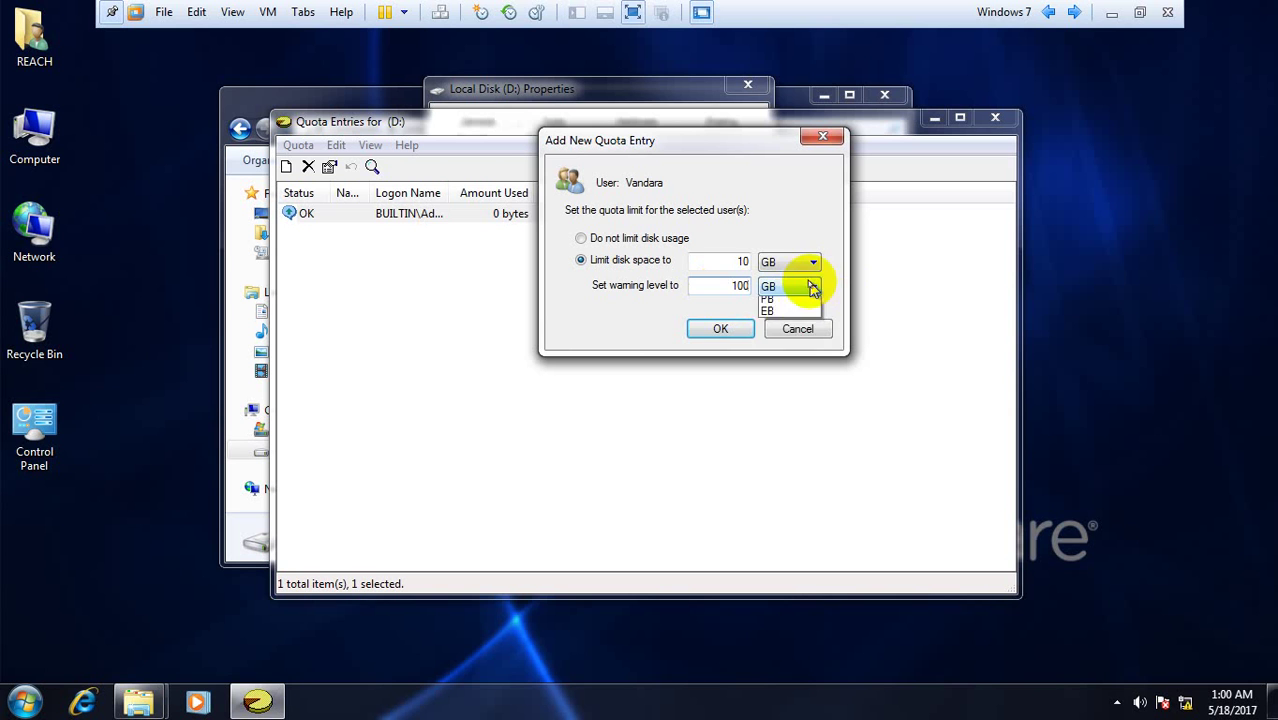
click(776, 317)
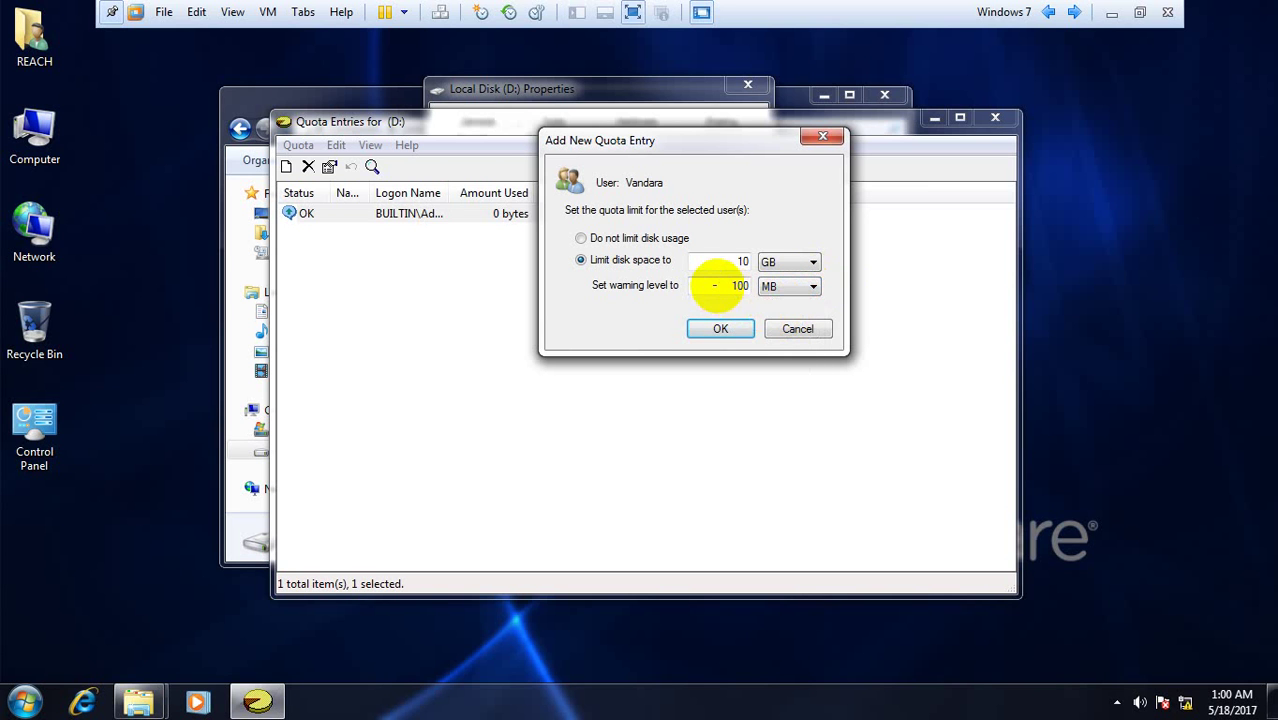
drag(713, 285, 755, 286)
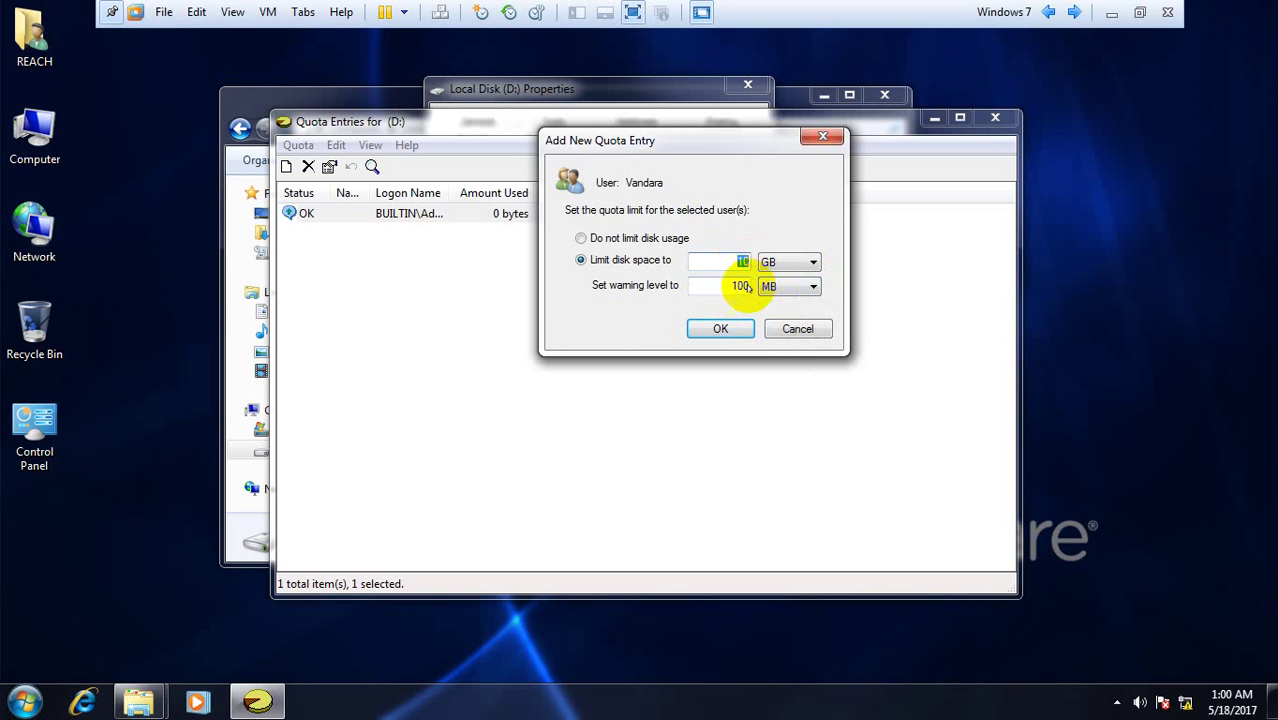
double_click(710, 264)
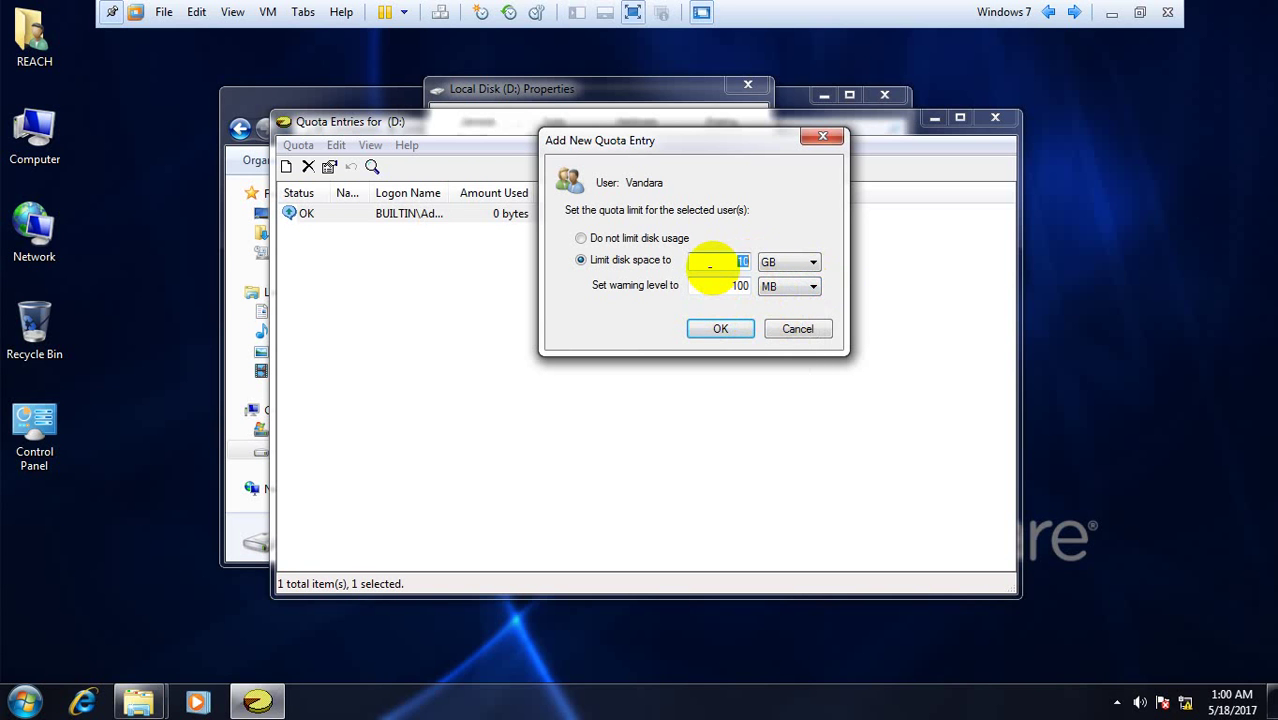
click(720, 329)
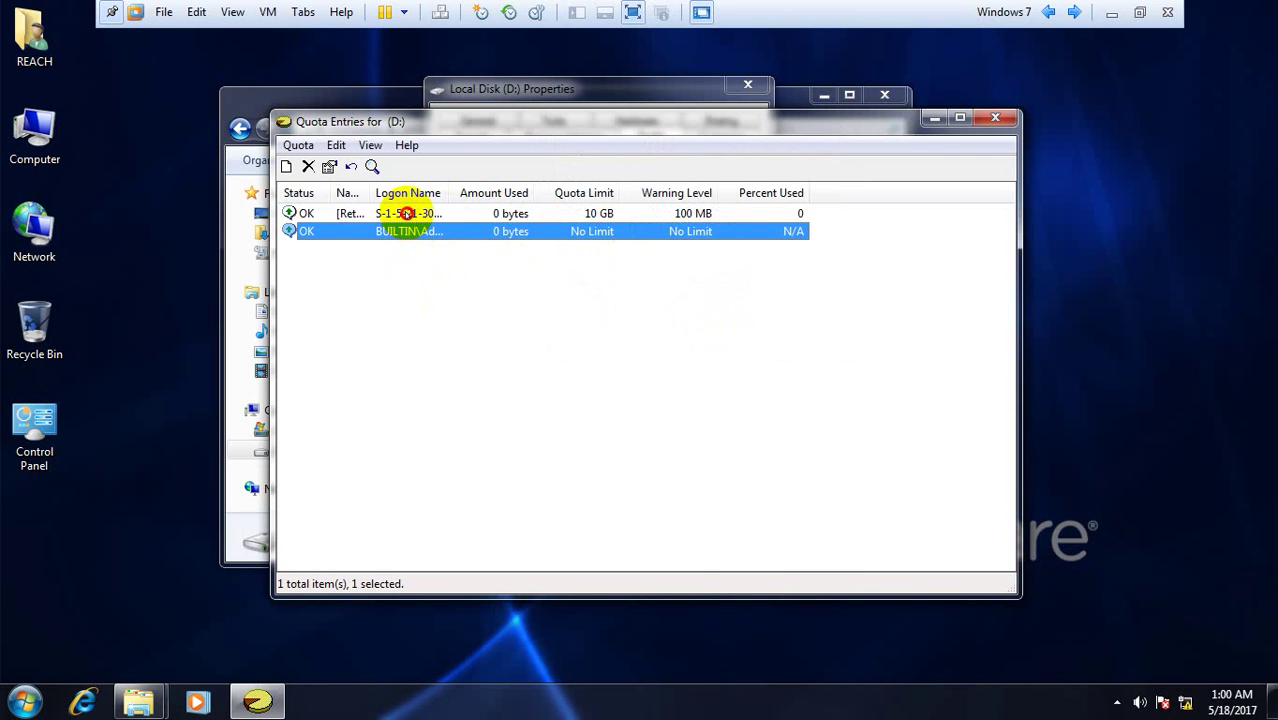
Step: Select the new quota entry, widen the Logon Name column to review its full name, and close the quota entries list
click(405, 213)
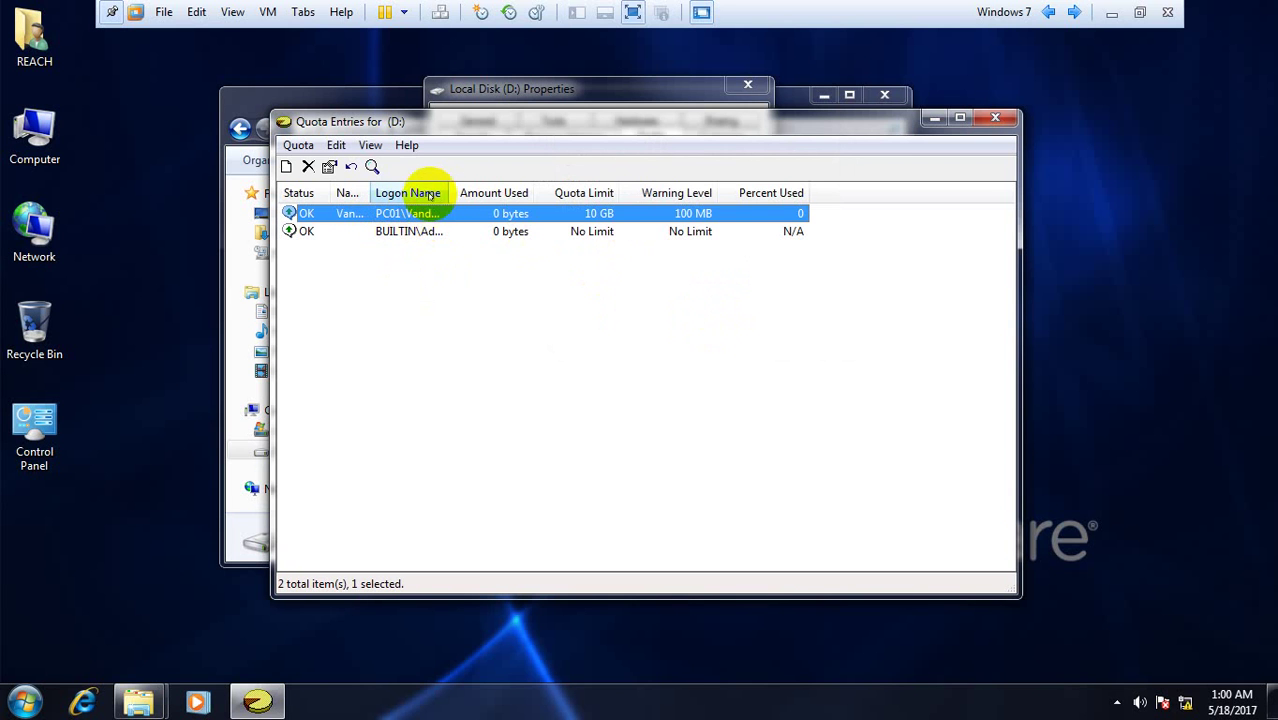
double_click(441, 186)
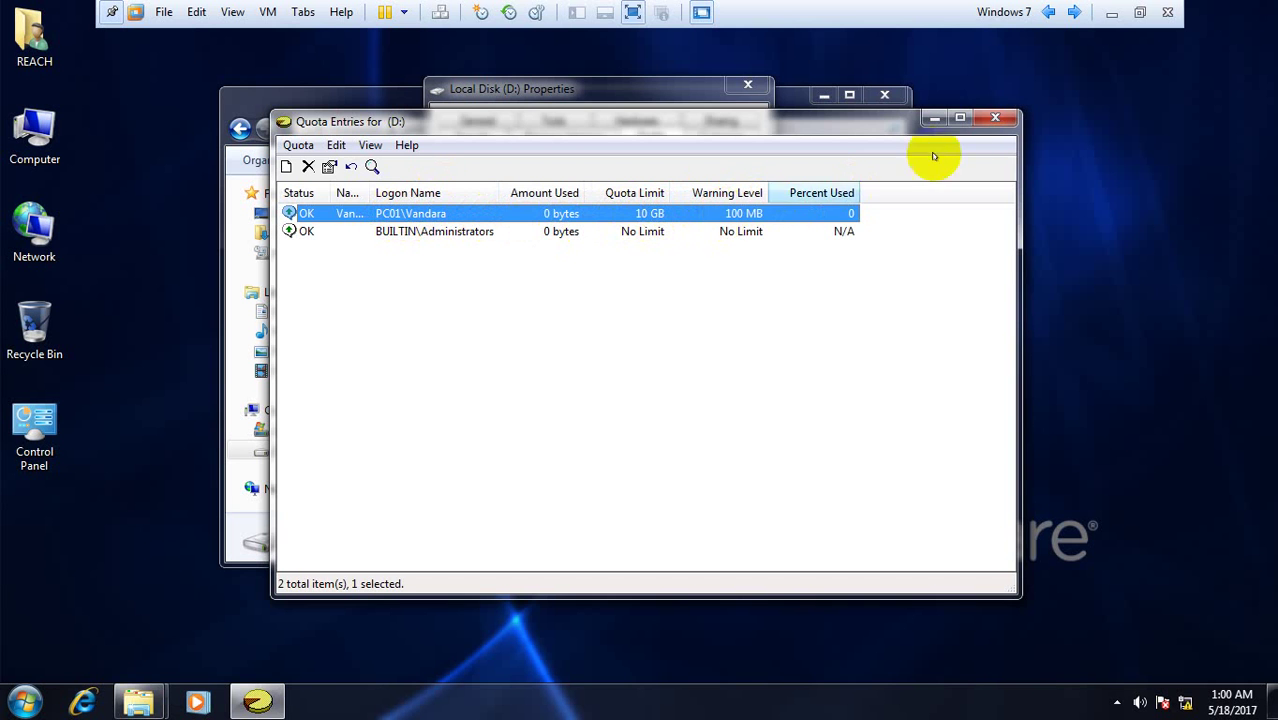
click(994, 119)
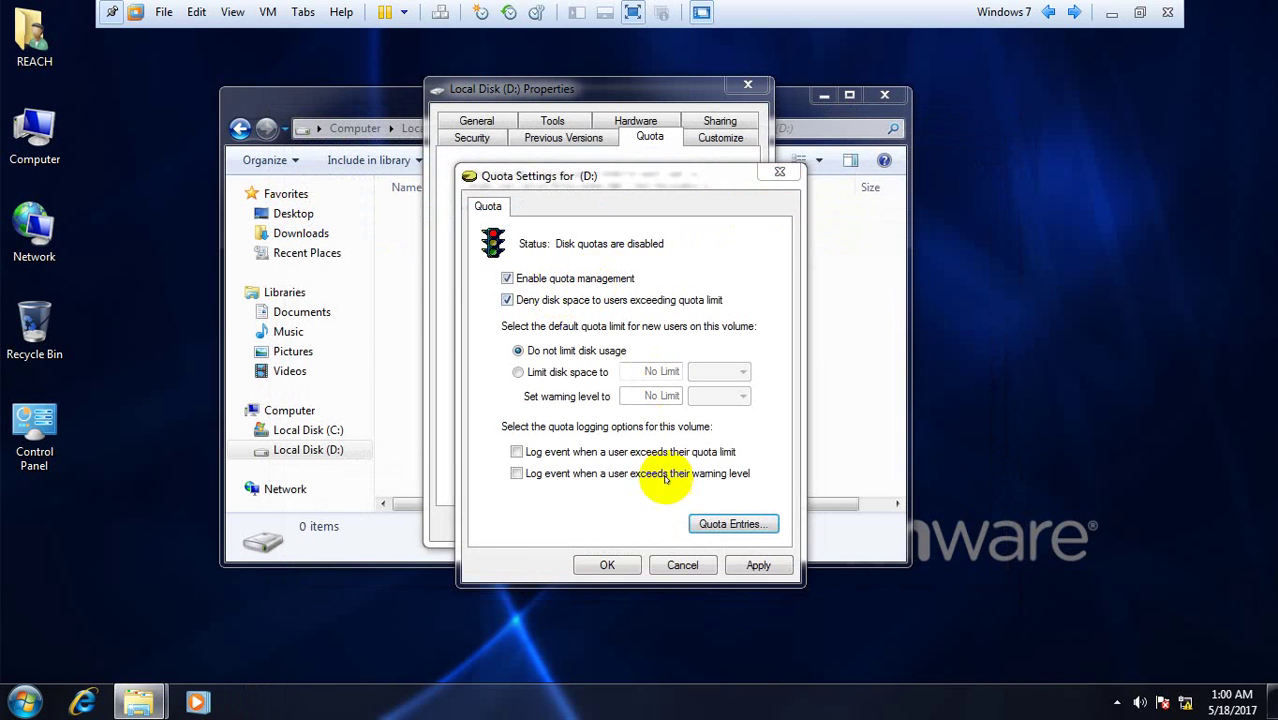
Step: Apply the quota settings for drive D:, confirm enabling the quota system, and close the drive's properties and folder window
click(759, 566)
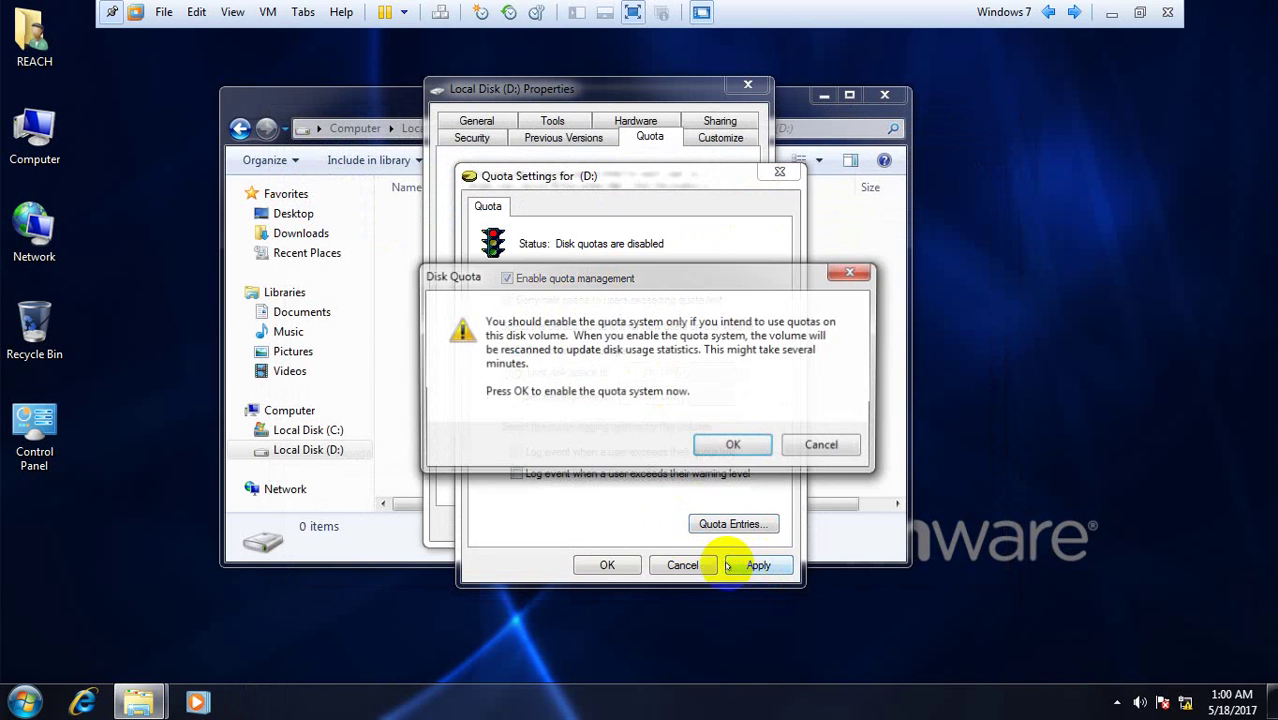
click(733, 446)
click(607, 563)
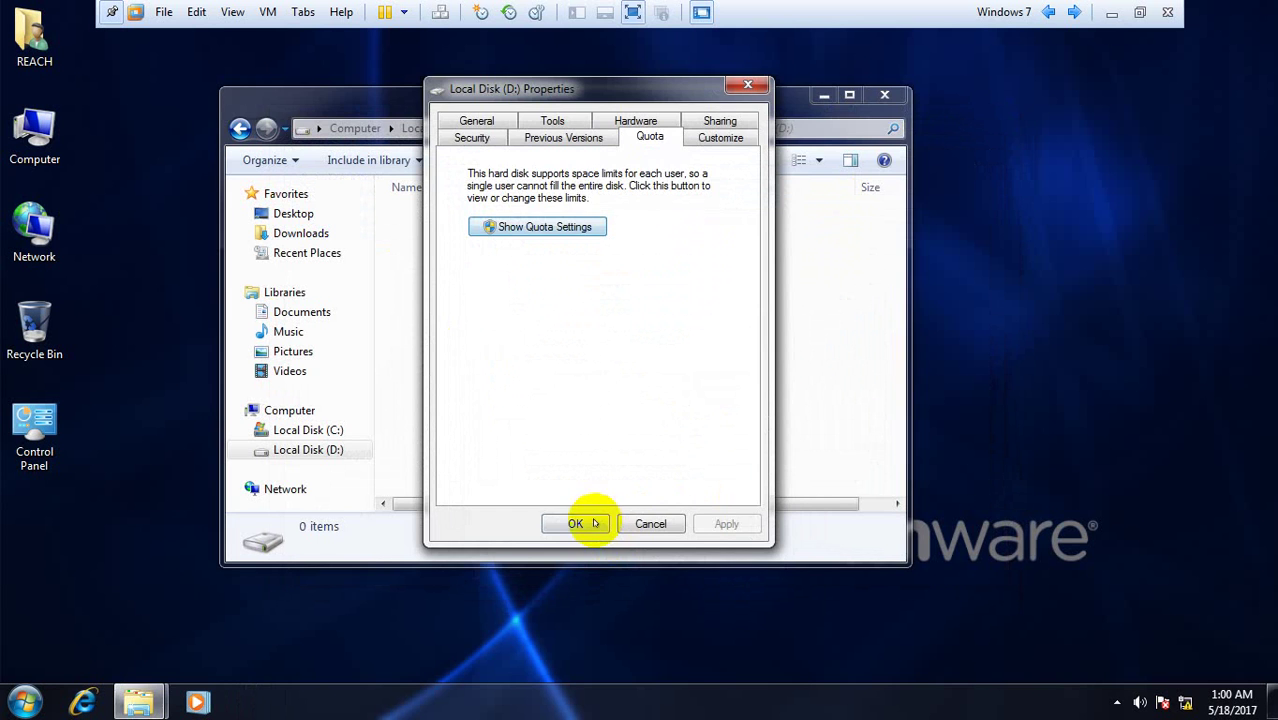
click(582, 522)
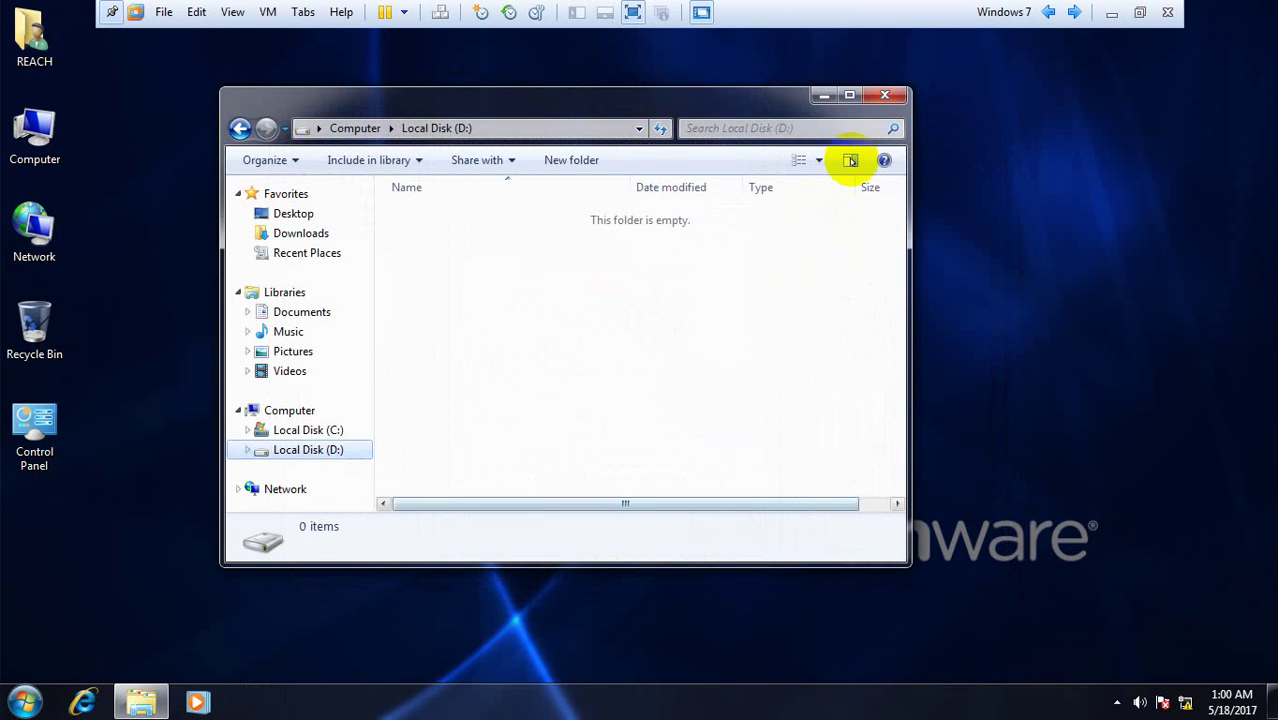
click(880, 96)
Step: Refresh the desktop and check drive D:'s free space in Computer under the current account
right_click(234, 137)
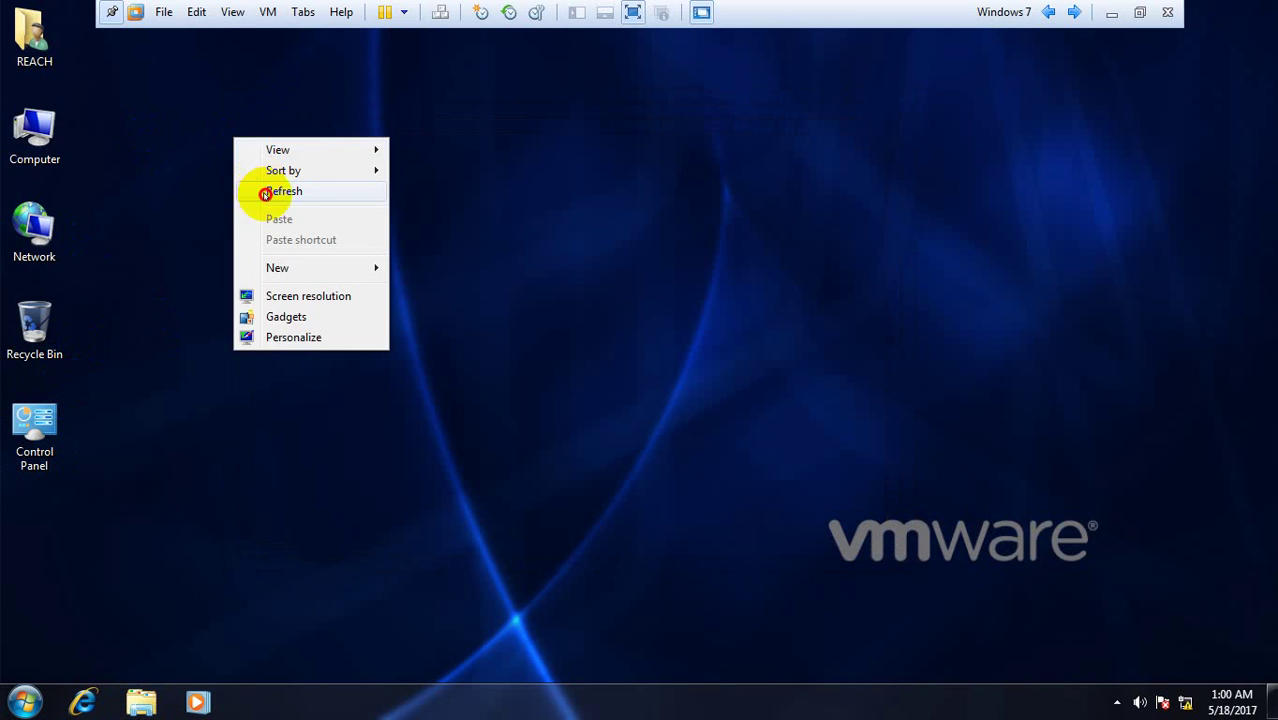
click(265, 194)
double_click(26, 124)
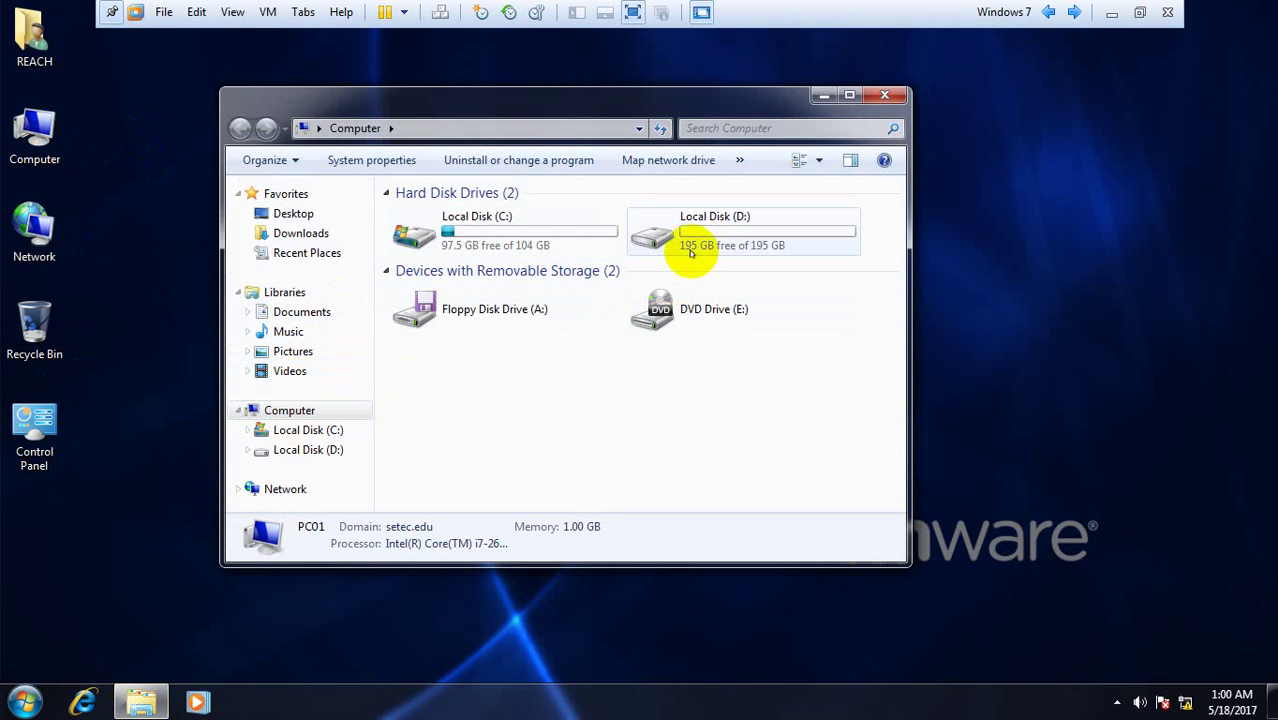
mouse_move(690, 245)
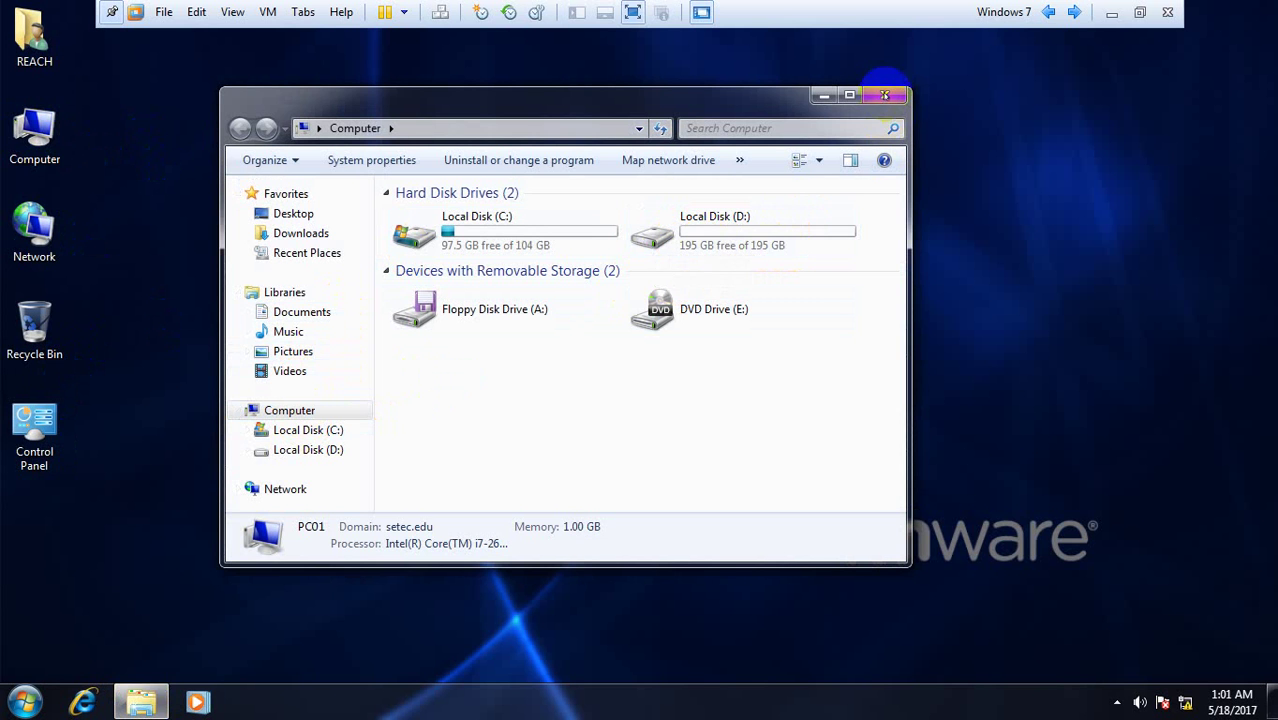
click(884, 95)
Step: Log off the current Windows account
click(25, 702)
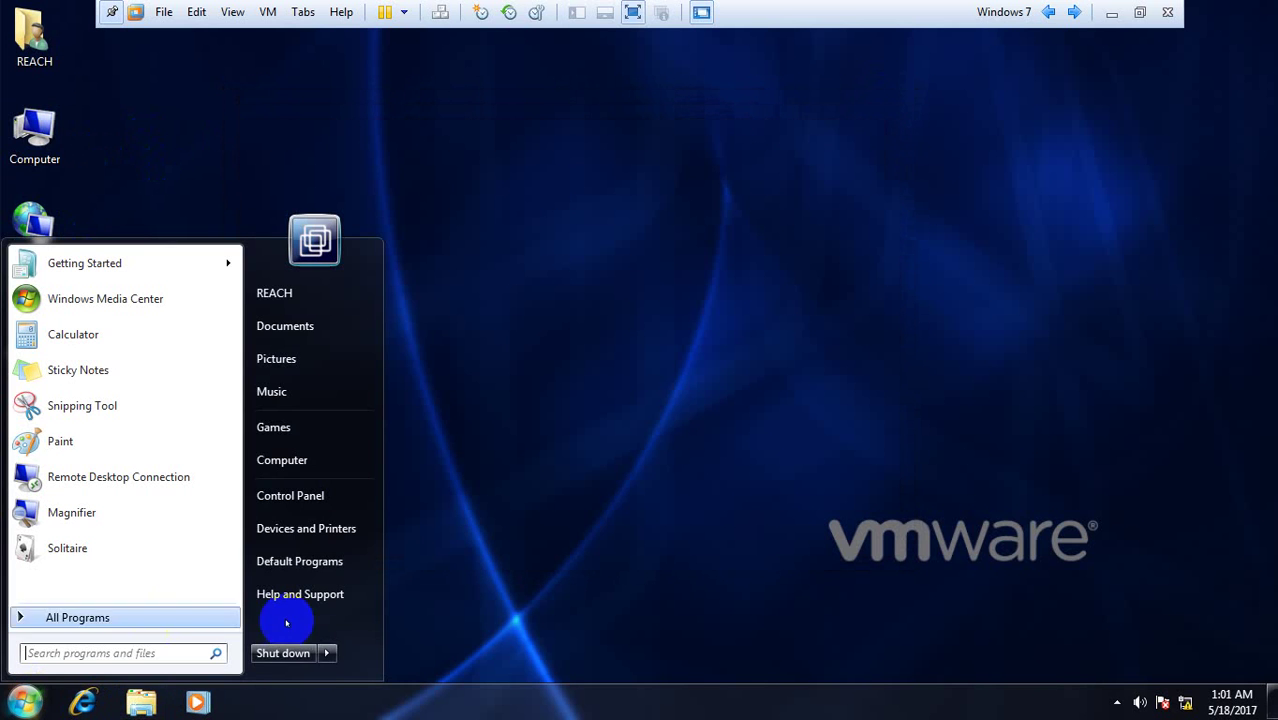
click(326, 653)
click(374, 588)
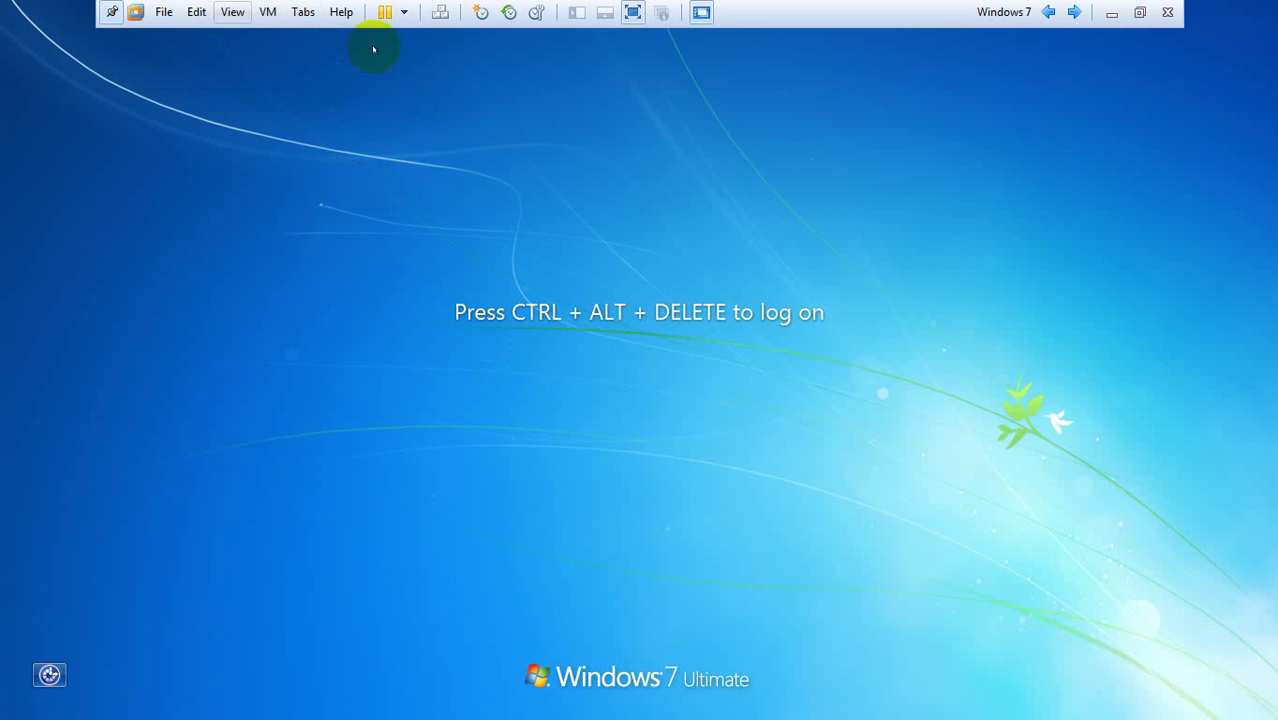
Step: Bring up the logon screen, switch to another user, and log on to PC01 with the quota-limited local account
click(440, 12)
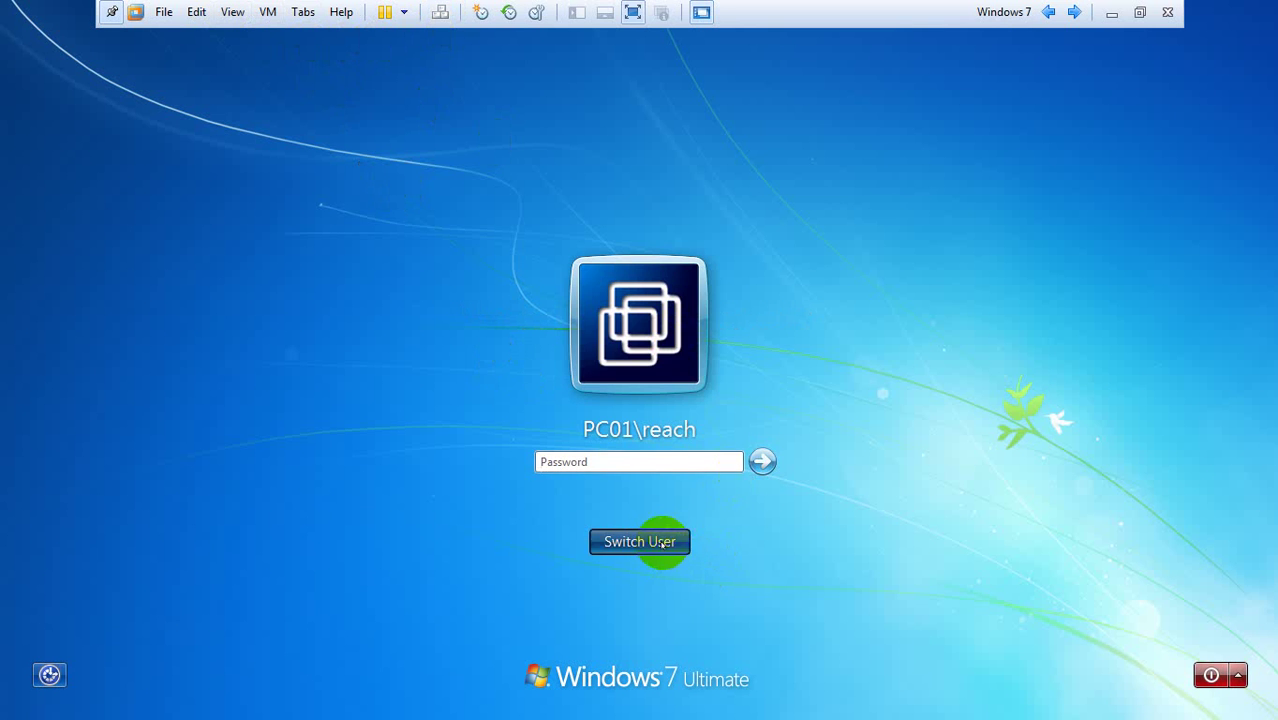
click(662, 541)
click(730, 405)
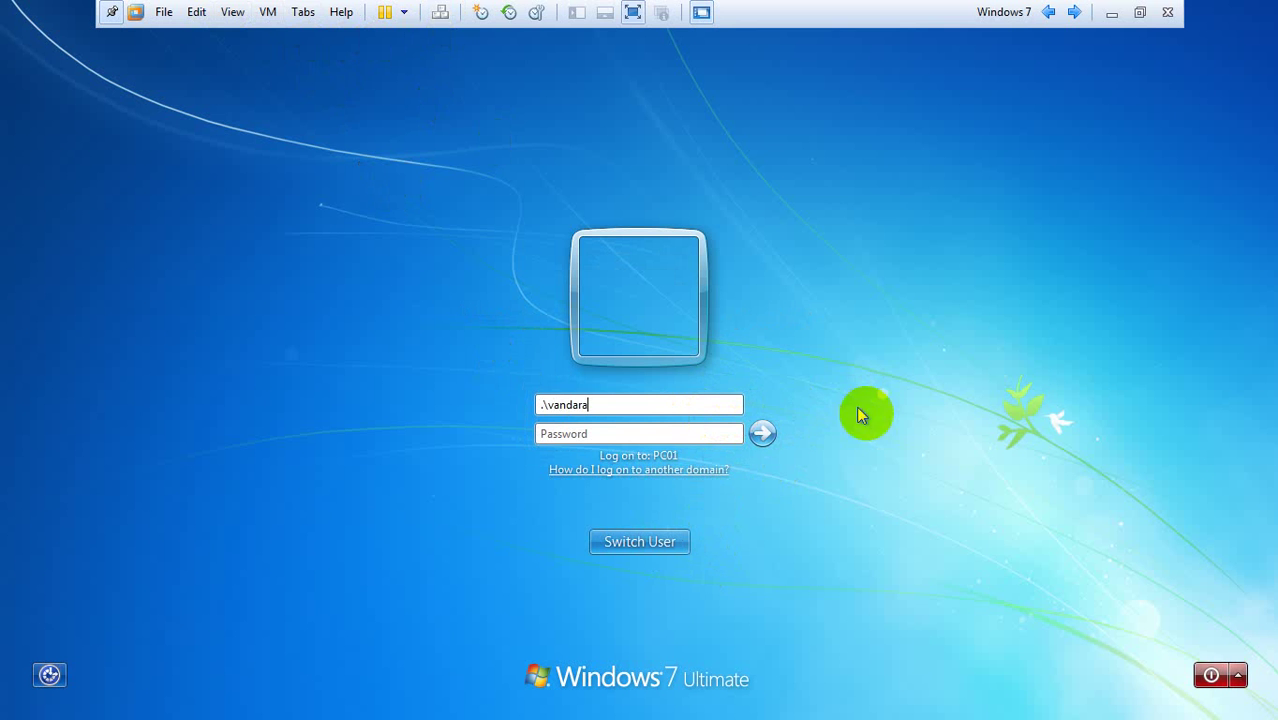
click(762, 432)
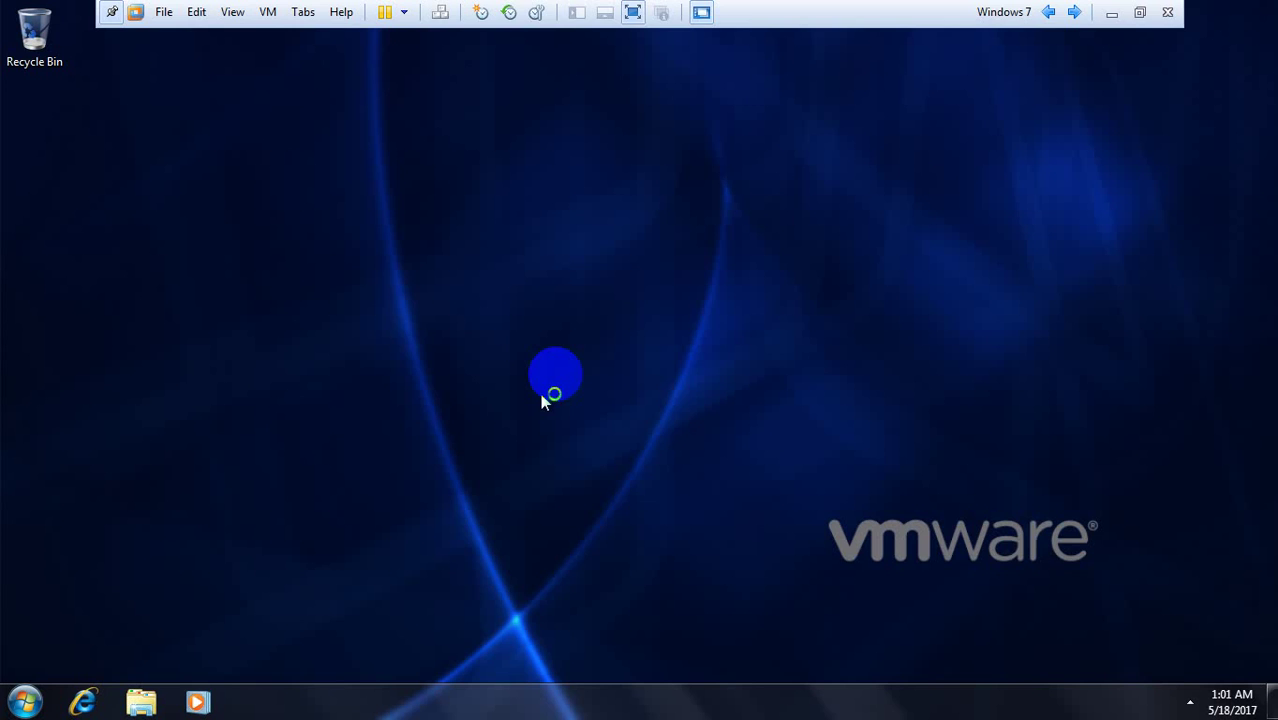
Step: Refresh the desktop and check drive D:'s total size and free space in Computer under the quota-limited account
right_click(266, 258)
click(312, 310)
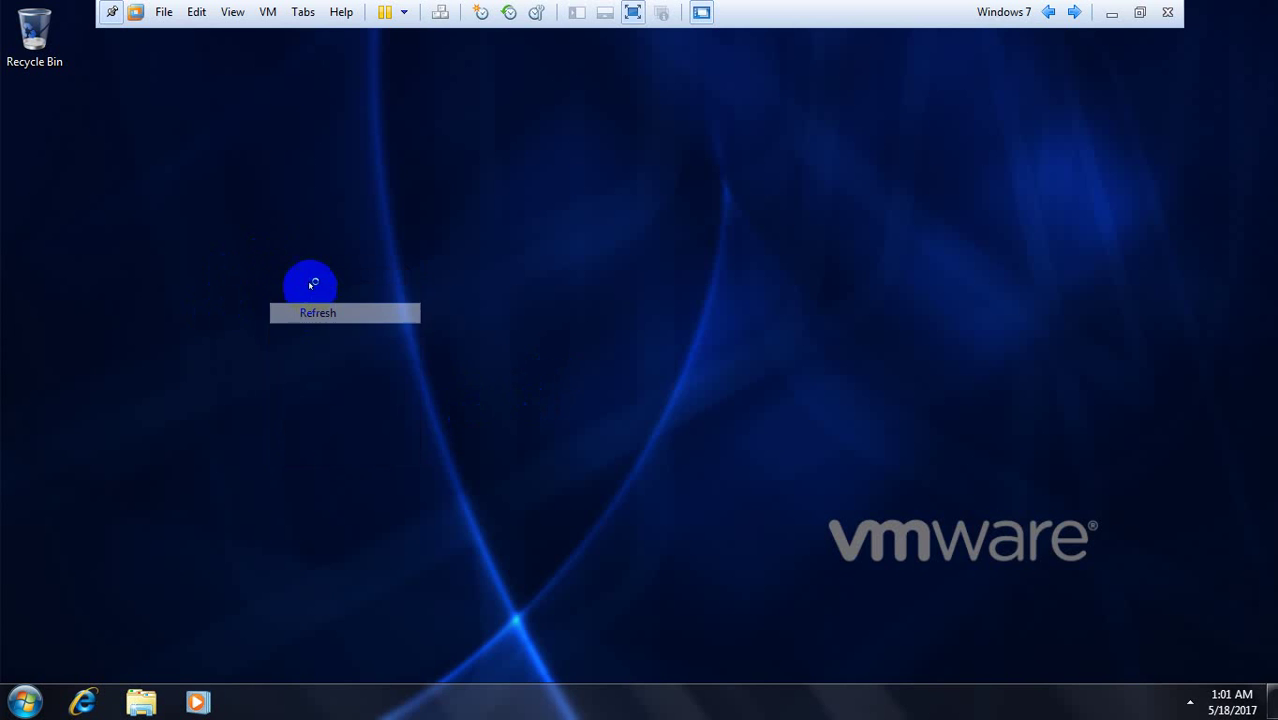
right_click(313, 285)
click(330, 340)
click(143, 700)
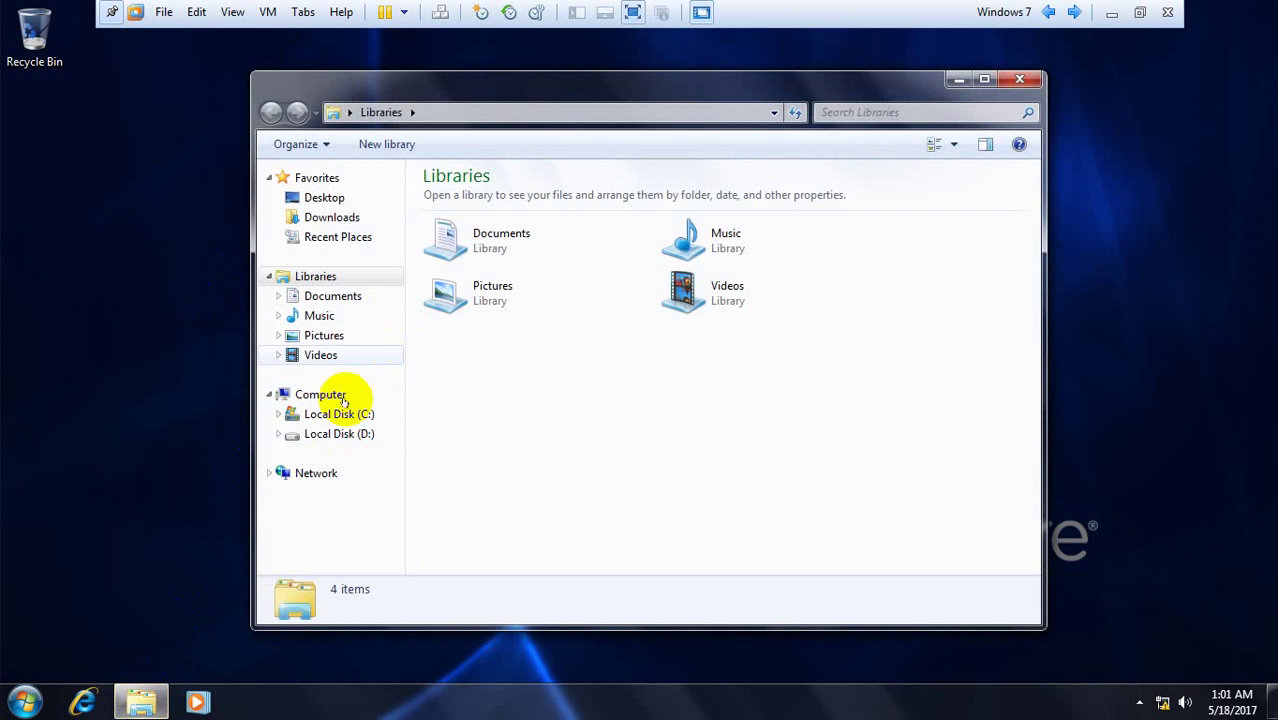
click(320, 394)
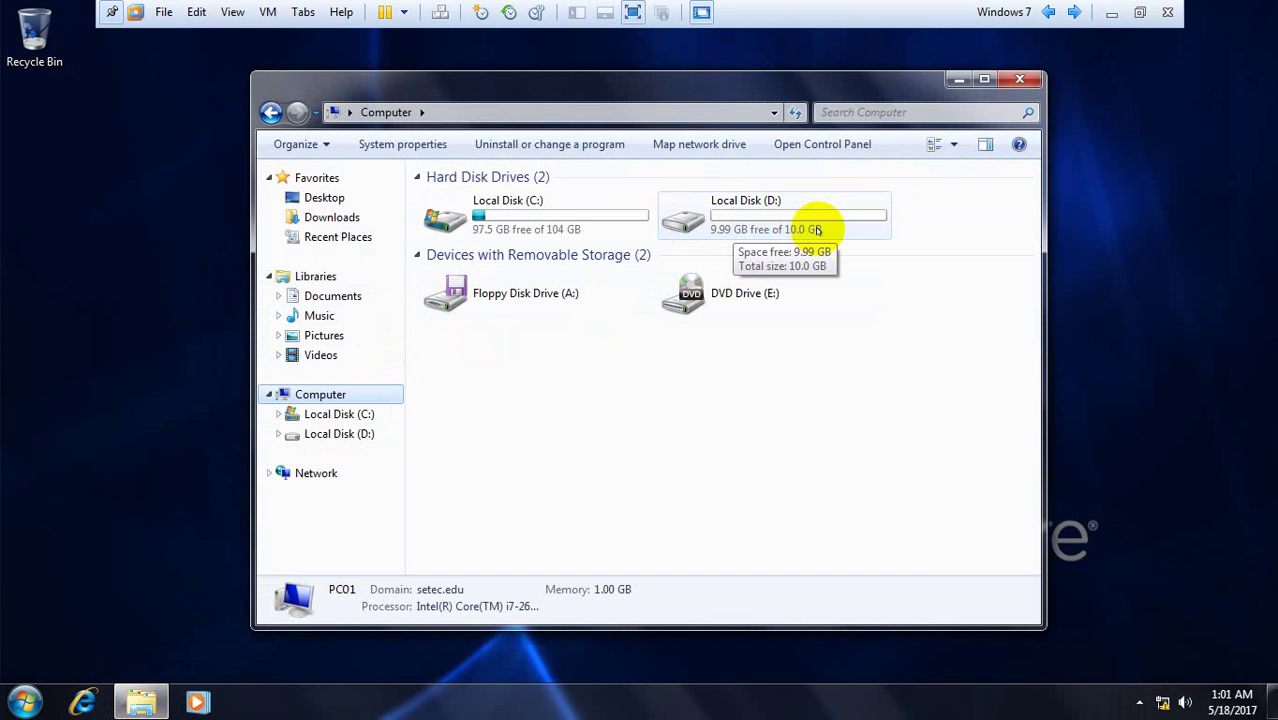
click(740, 218)
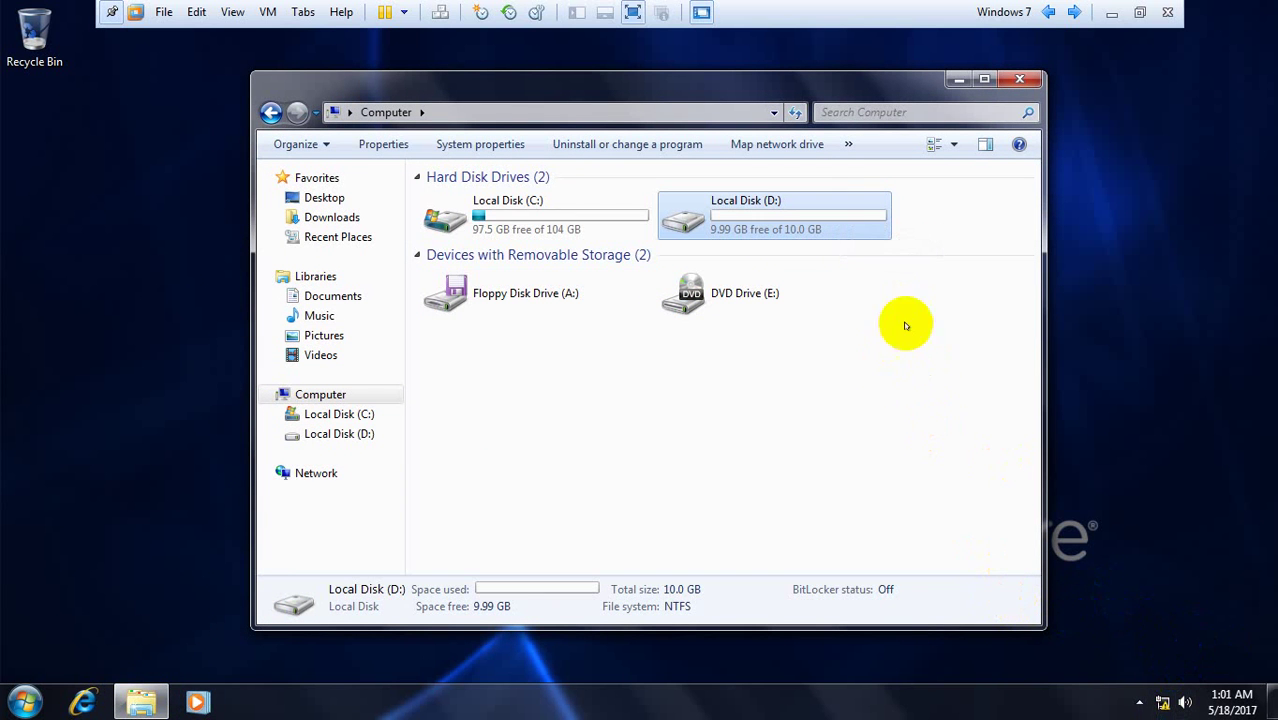
click(1016, 79)
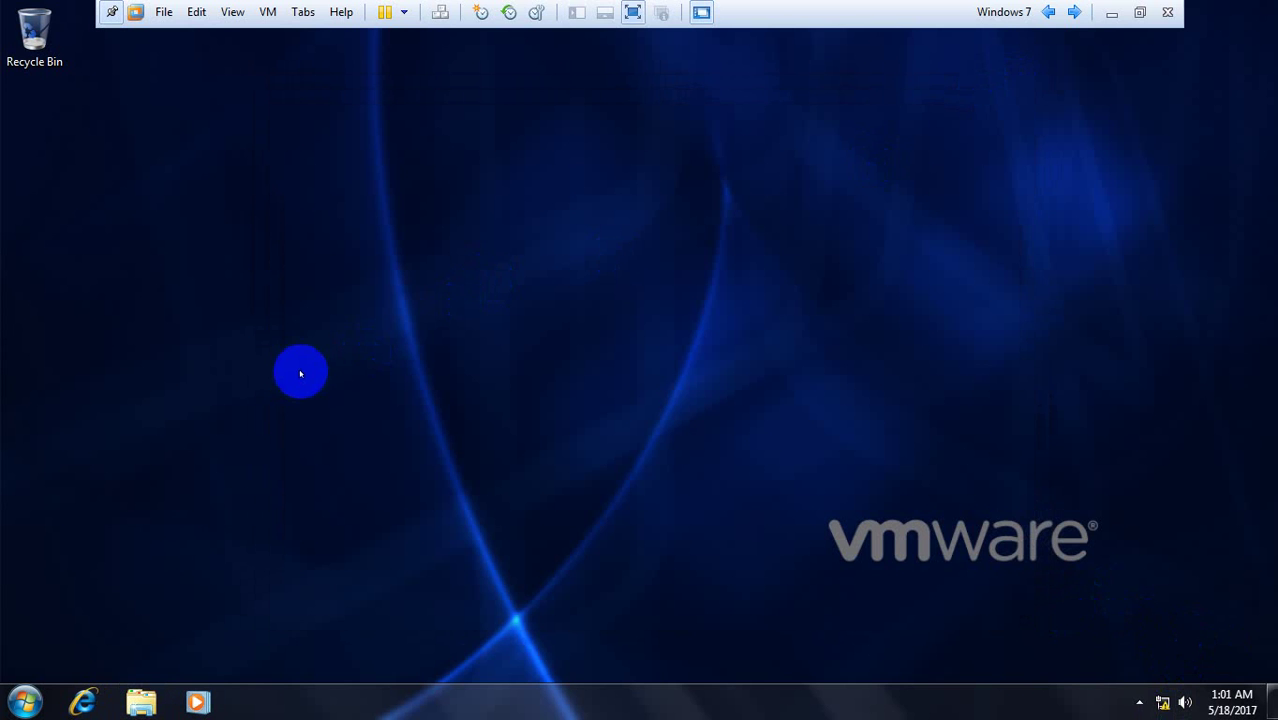
click(632, 14)
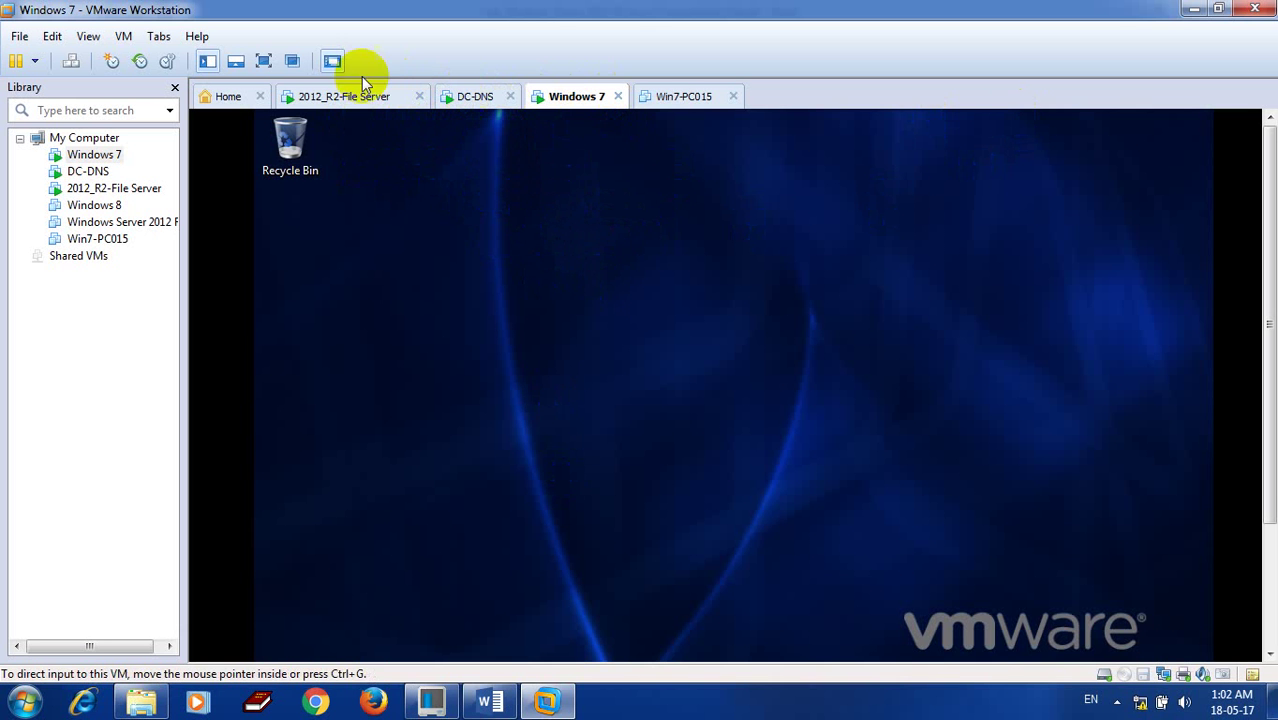
click(270, 66)
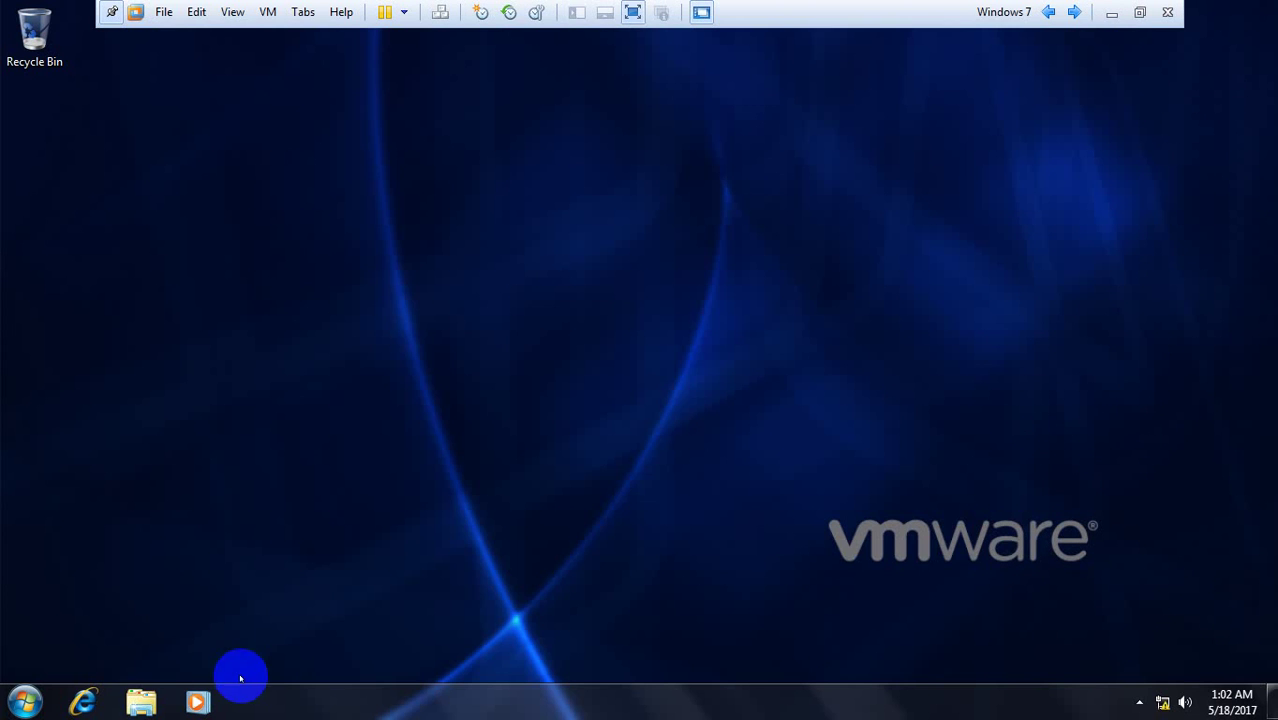
Step: Examine the general capacity details and quota page in drive D:'s properties as the quota-limited user
click(140, 700)
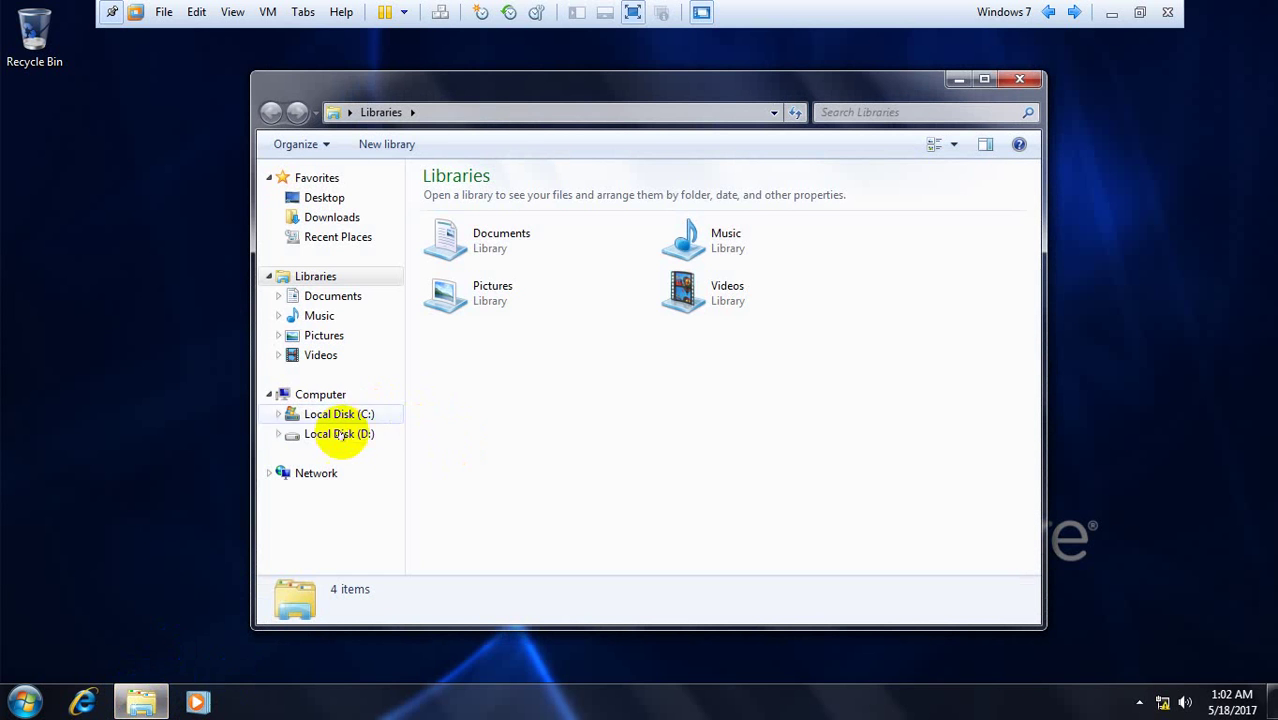
click(338, 434)
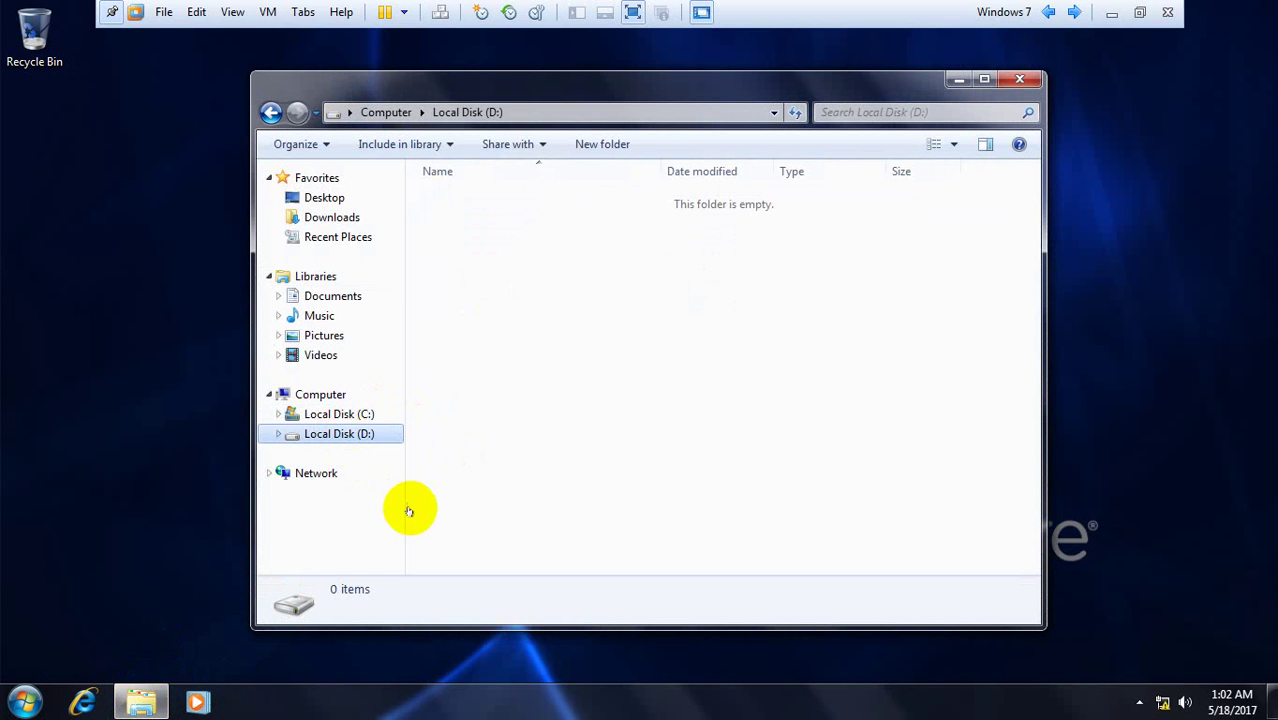
right_click(340, 438)
click(428, 420)
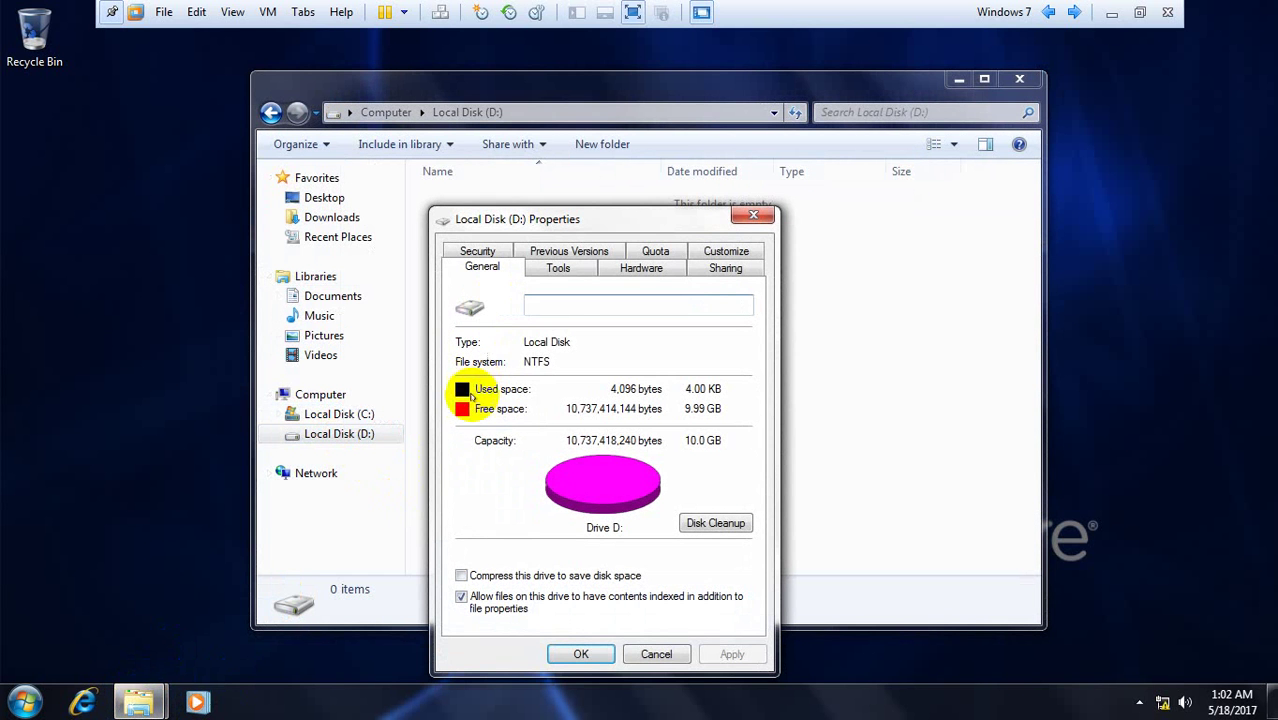
click(656, 251)
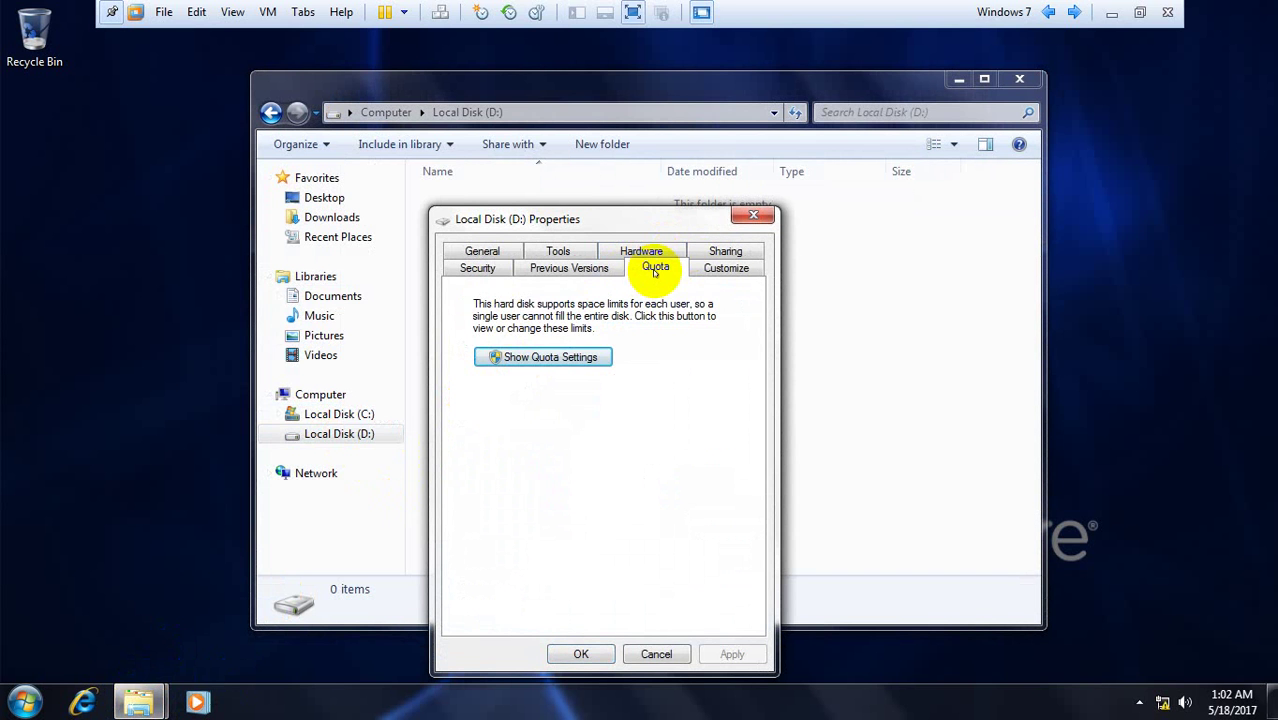
click(482, 251)
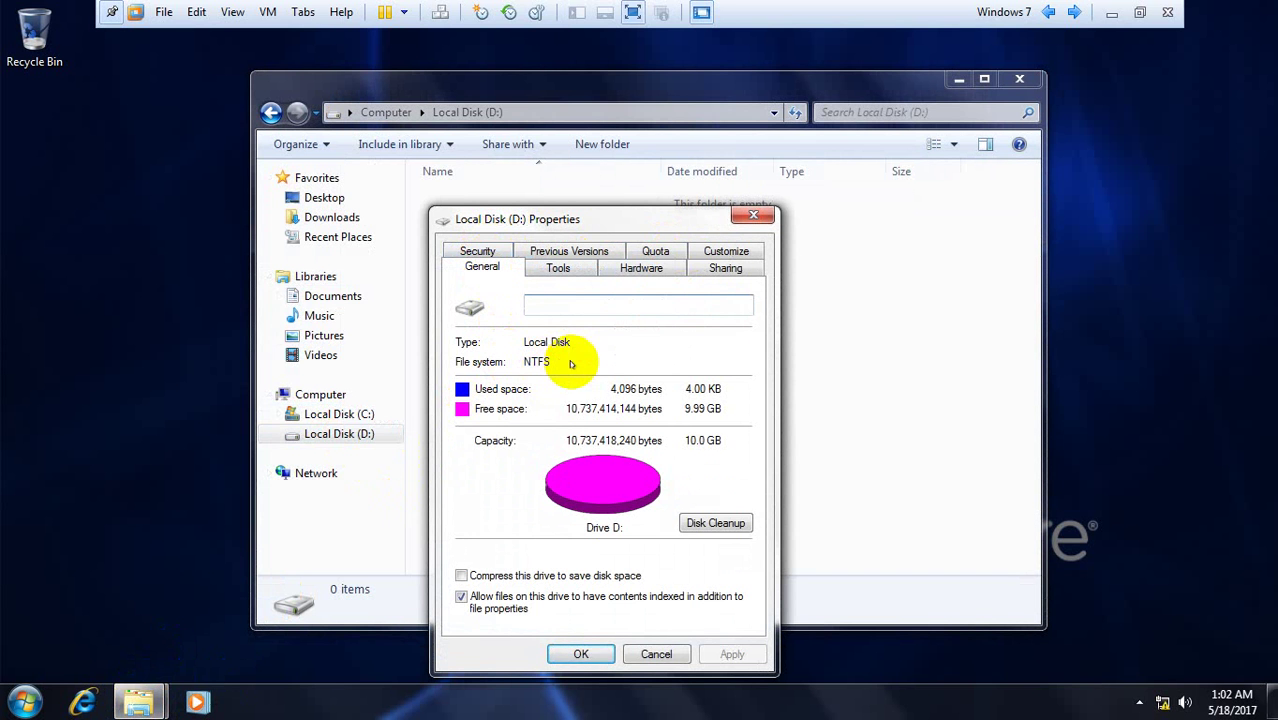
click(655, 252)
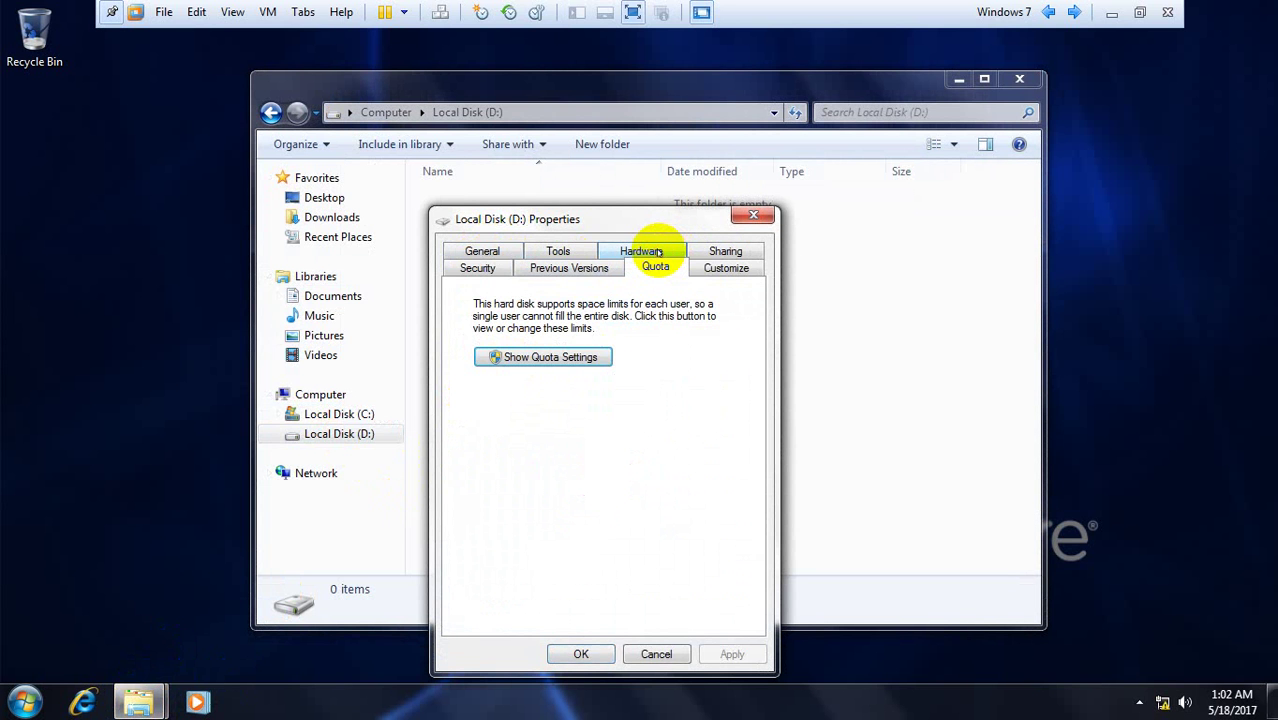
click(483, 251)
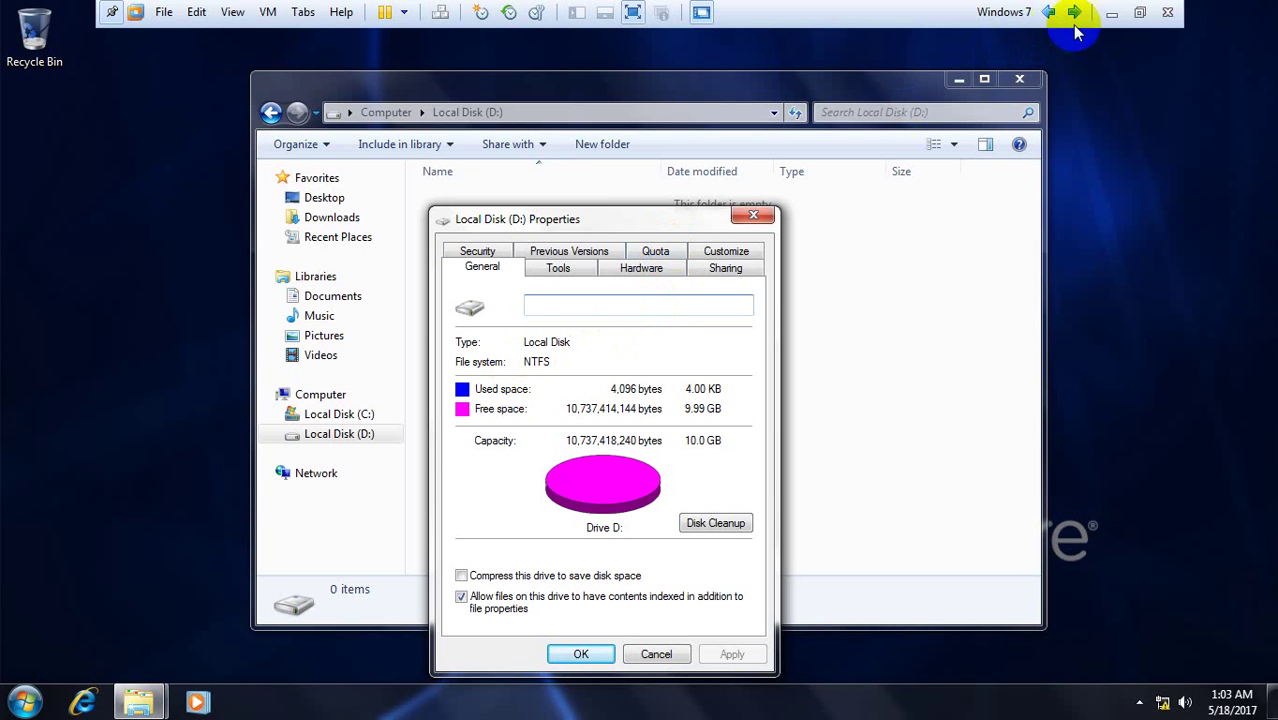
Step: Switch to the Word lab document and highlight section A on local user quotas, including its PC client demonstration line
click(1111, 12)
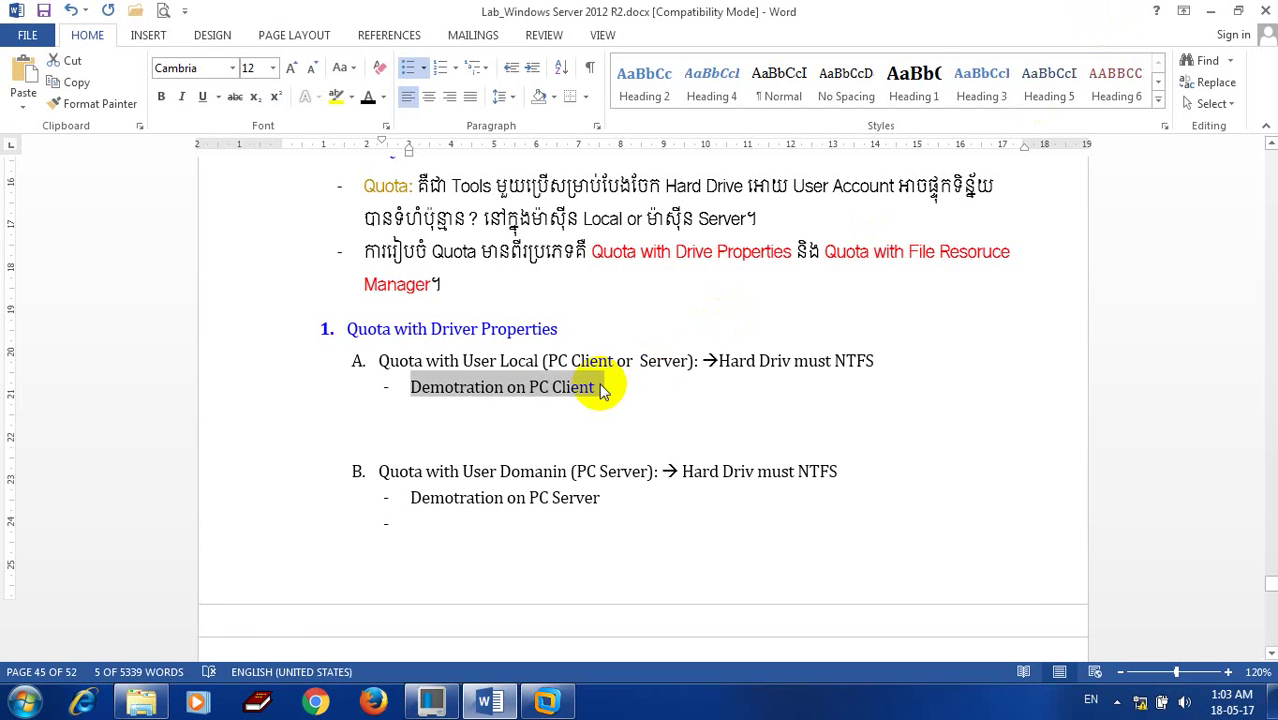
drag(600, 390, 644, 400)
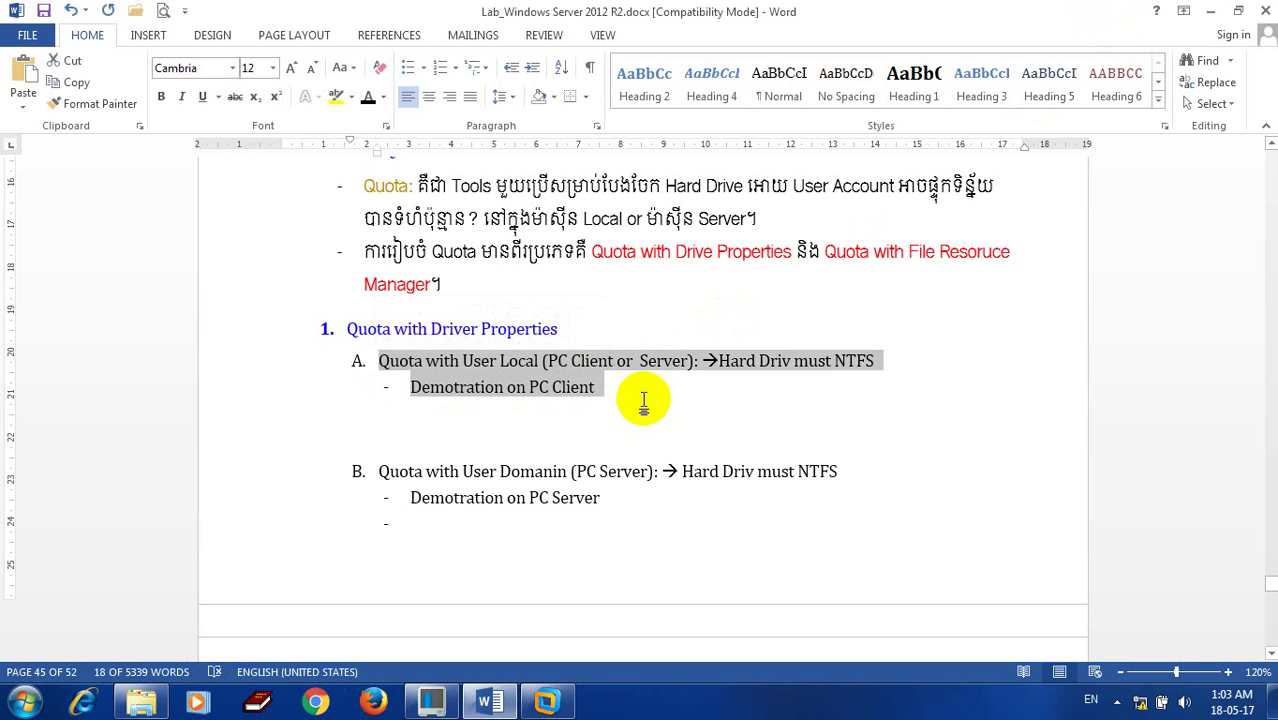